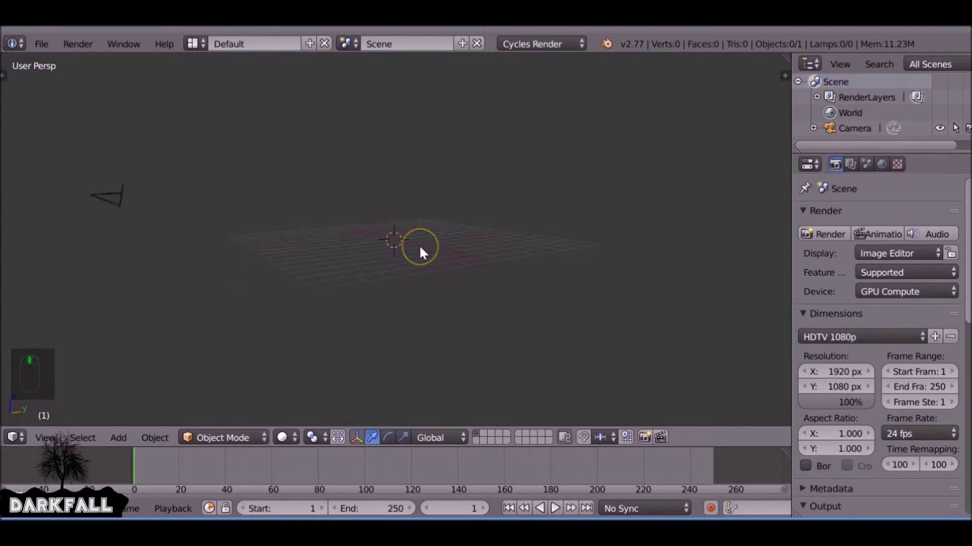
Step: Add an icosphere at the scene centre from the front view
key("KP_1")
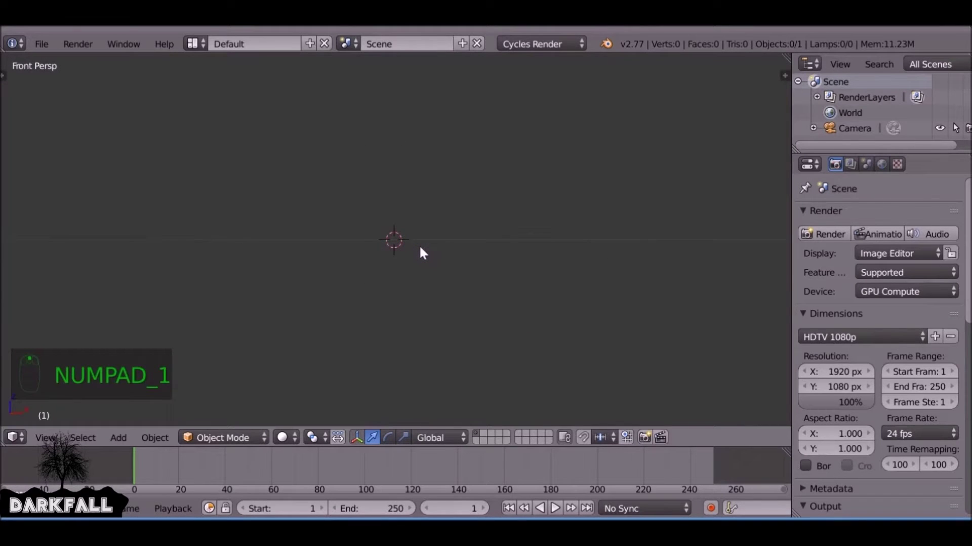
key("shift+a")
mouse_move(420, 252)
left_click(482, 310)
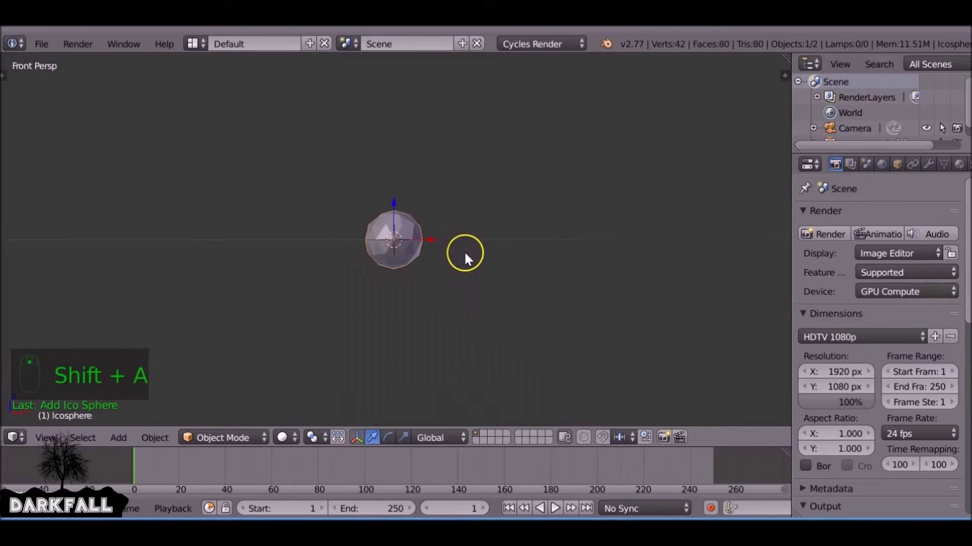
scroll(464, 251, "down", 2)
Step: Align the camera to the front view, shrink the icosphere and raise it above frame centre
key("ctrl+alt+KP_0")
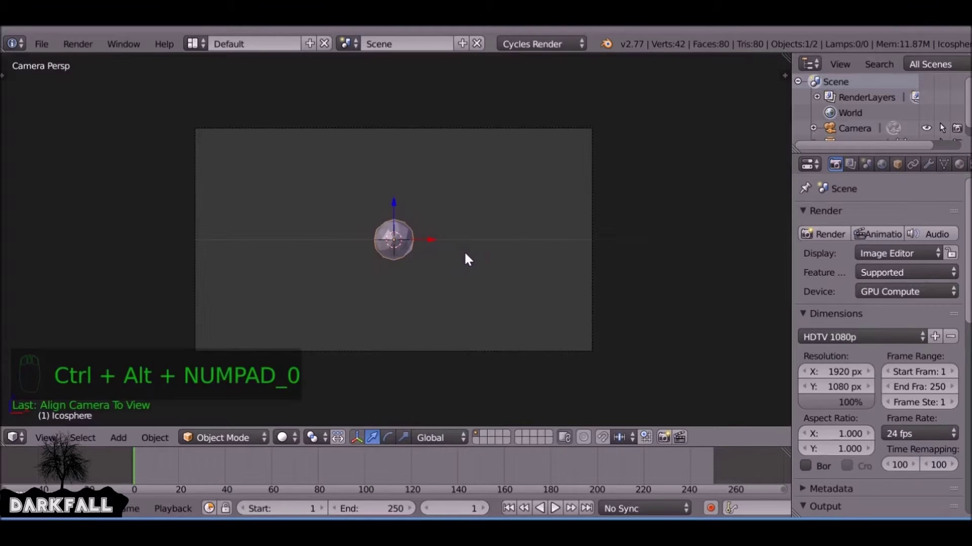
key("s")
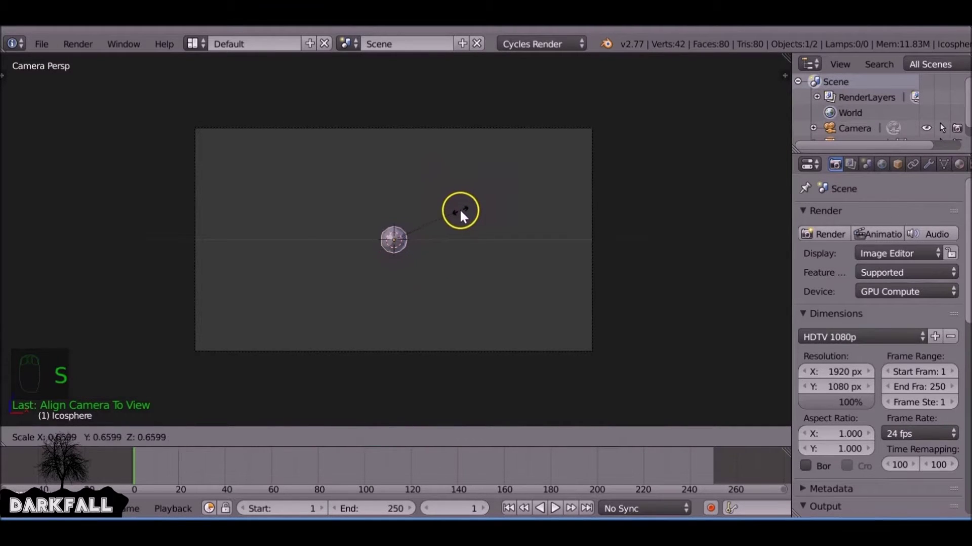
left_click(448, 214)
left_click_drag(395, 205, 399, 406)
Step: Add a cube to the scene and return to the front view
key("shift+a")
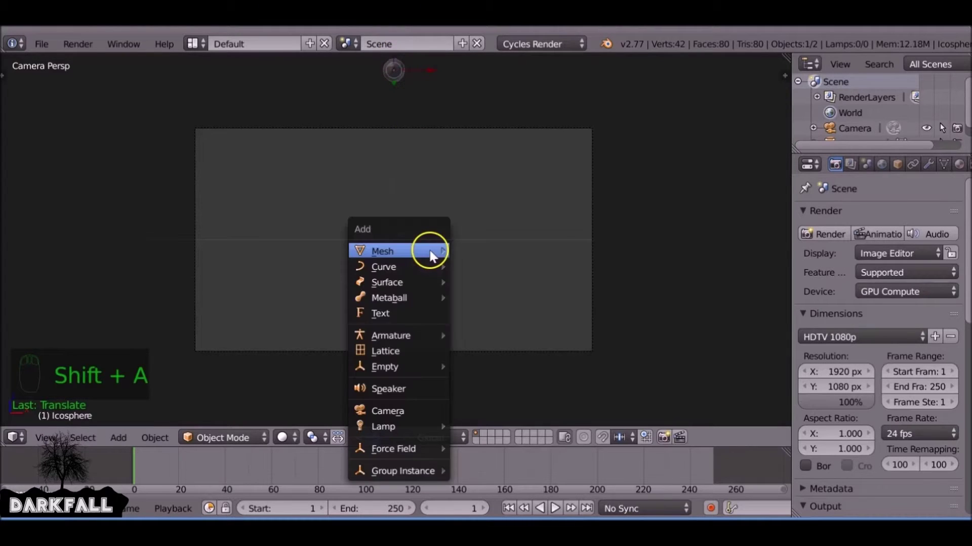
mouse_move(428, 253)
left_click(487, 265)
middle_click_drag(487, 264, 428, 272)
key("KP_1")
Step: Scale the cube up into a larger box, undoing the last resize
key("s")
left_click(558, 245)
key("s")
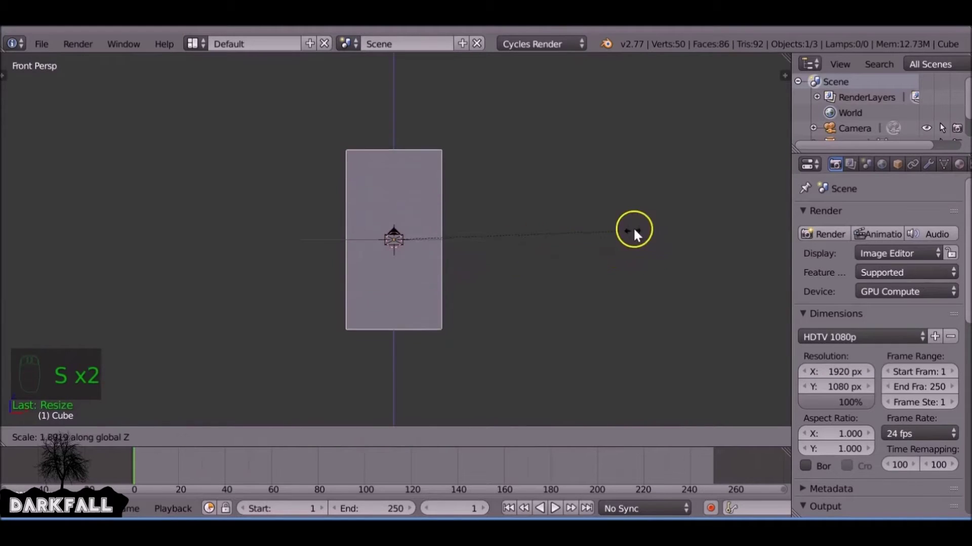
left_click(580, 223)
key("KP_0")
key("s")
left_click(673, 223)
middle_click_drag(673, 223, 603, 251)
key("ctrl+z")
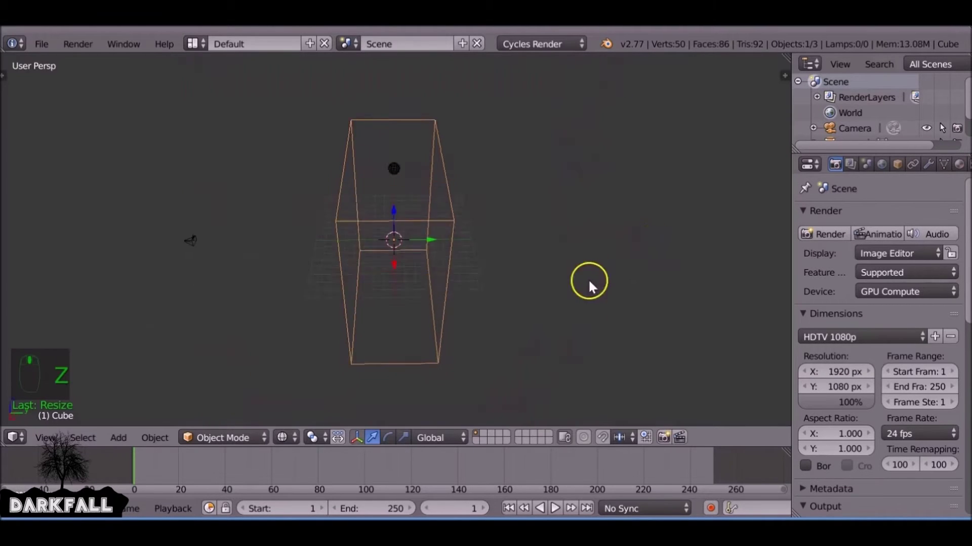
Step: Stretch the box taller with two Z-axis scales
key("s")
key("z")
left_click(602, 201)
key("s")
key("z")
left_click(532, 221)
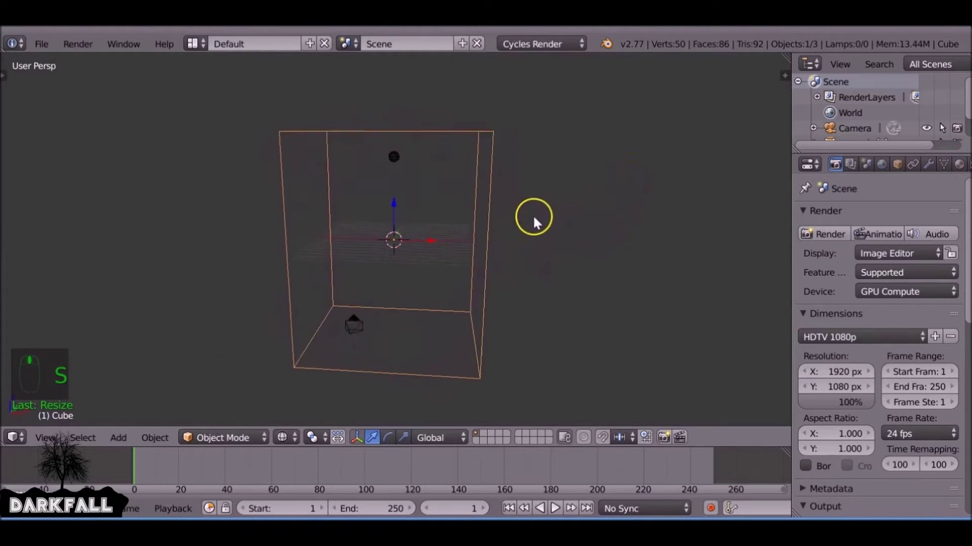
Step: Widen the box along X so it encloses the camera frame
key("KP_0")
right_click_drag(431, 207, 417, 231)
key("s")
key("x")
left_click(439, 232)
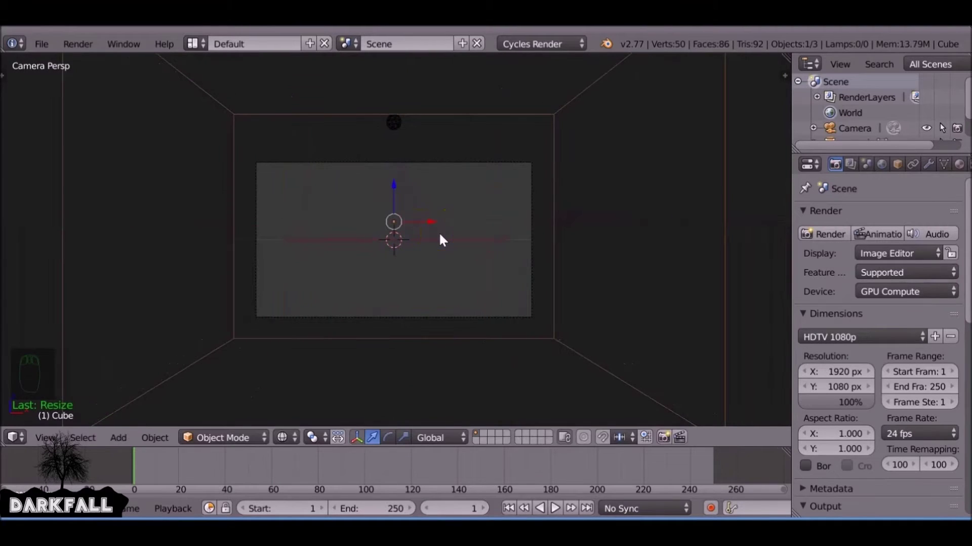
middle_click_drag(438, 232, 469, 217)
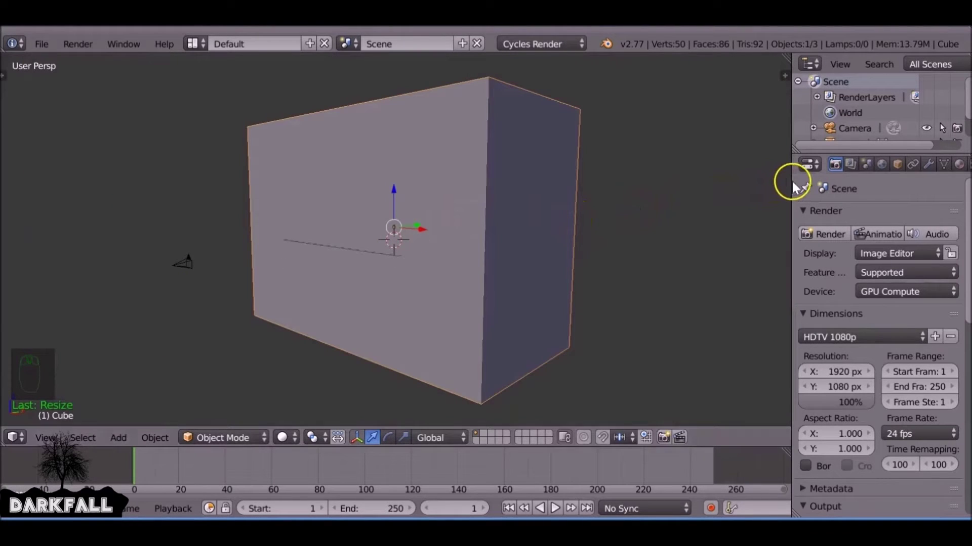
Step: Make the cube a smoke Domain in the Physics properties
left_click_drag(790, 183, 731, 186)
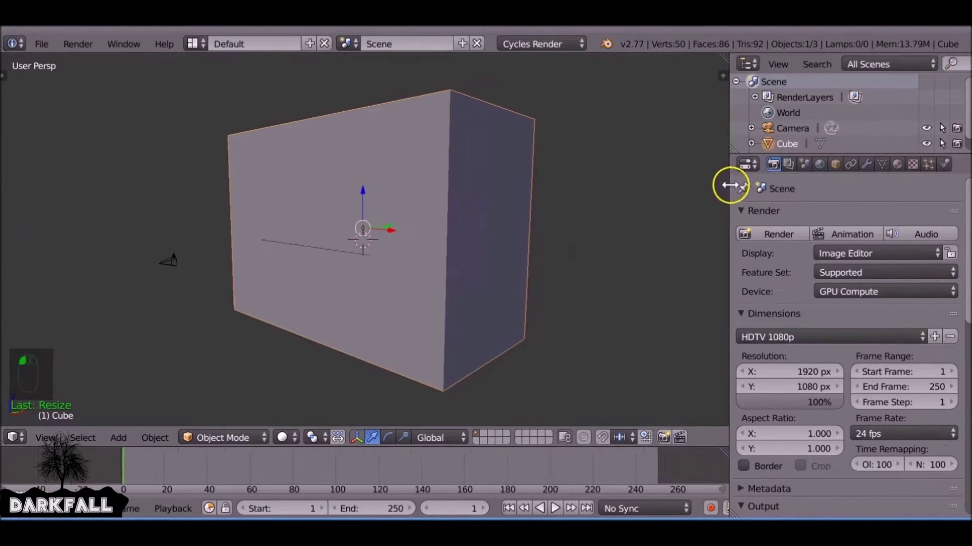
left_click(942, 165)
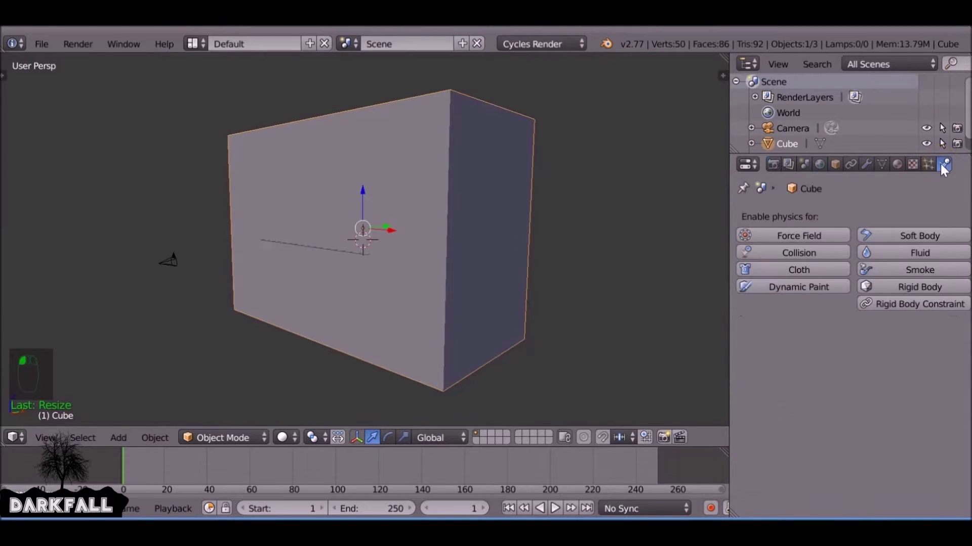
left_click(931, 269)
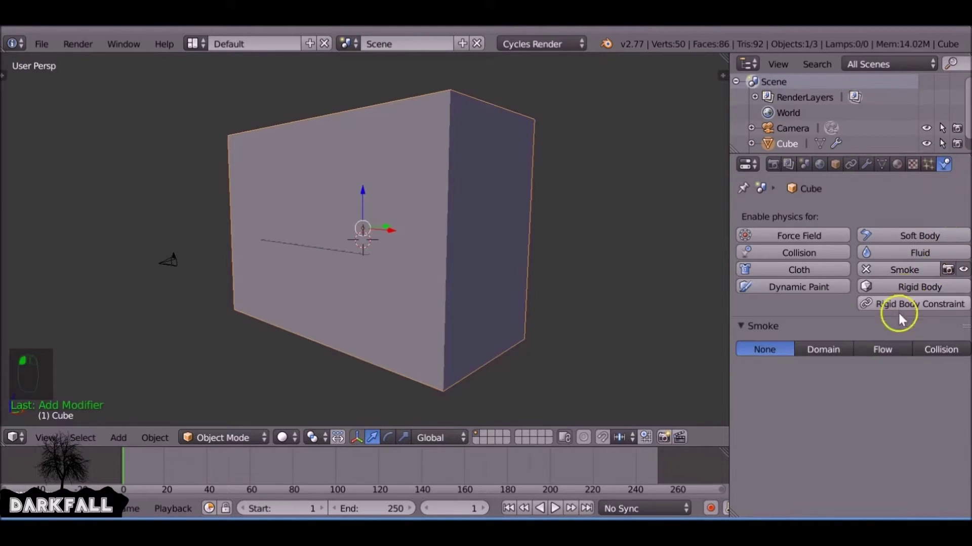
left_click(836, 351)
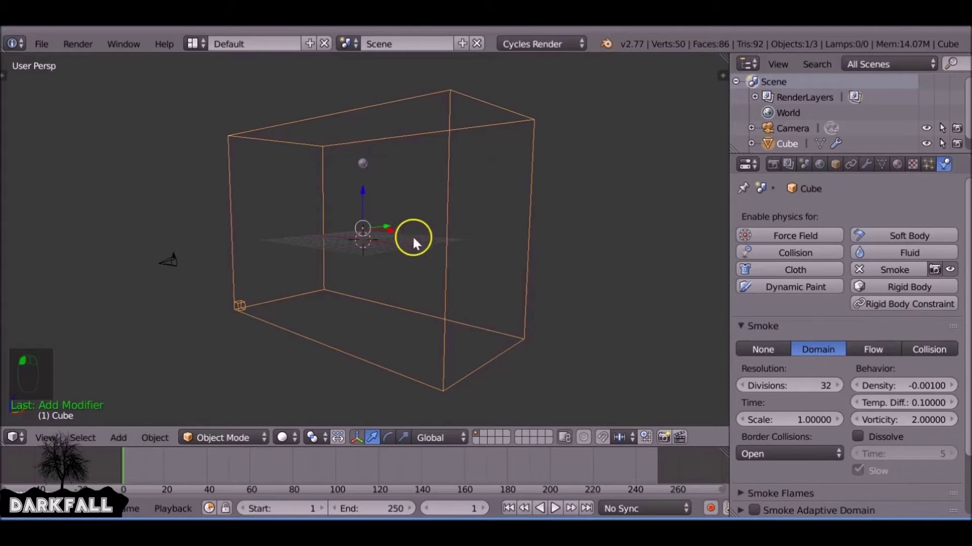
Step: Make the icosphere a smoke Flow emitter and reset its scale
right_click(364, 165)
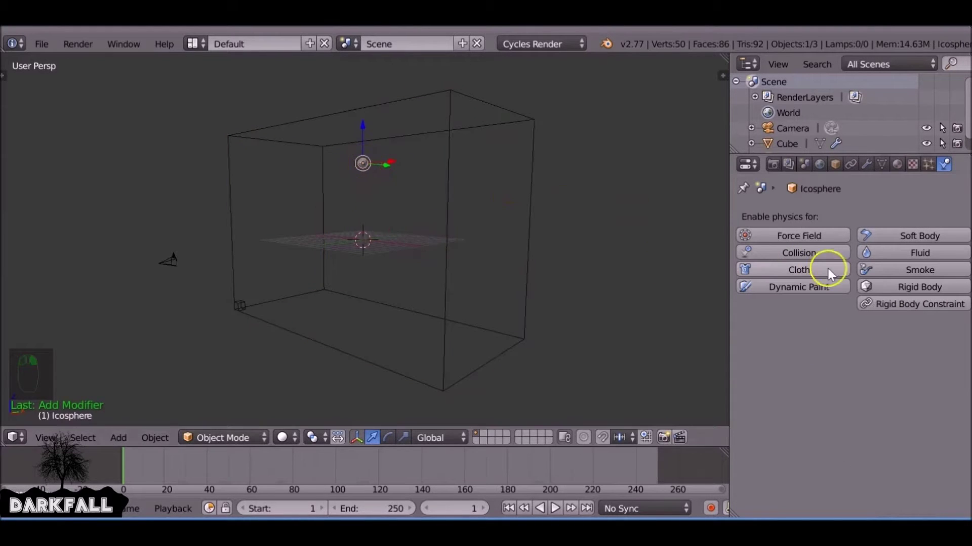
left_click(918, 273)
left_click(881, 349)
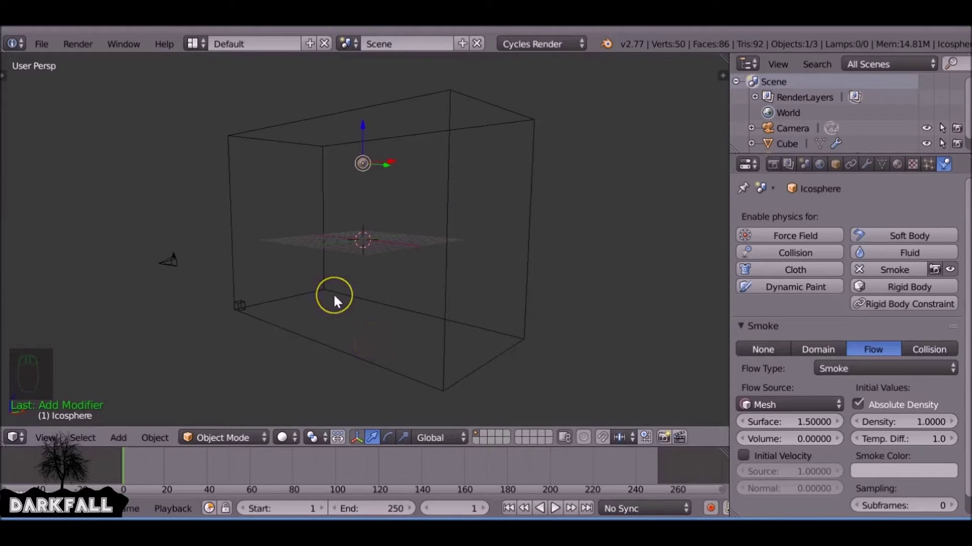
key("alt+s")
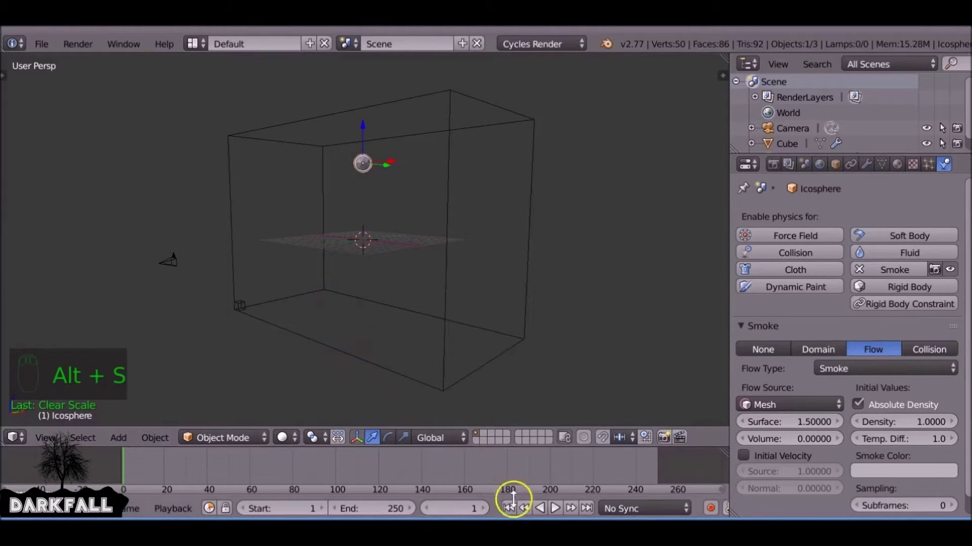
Step: Rename the file to SmokeyReveal and save it as SmokeyReveal.blend
key("ctrl+s")
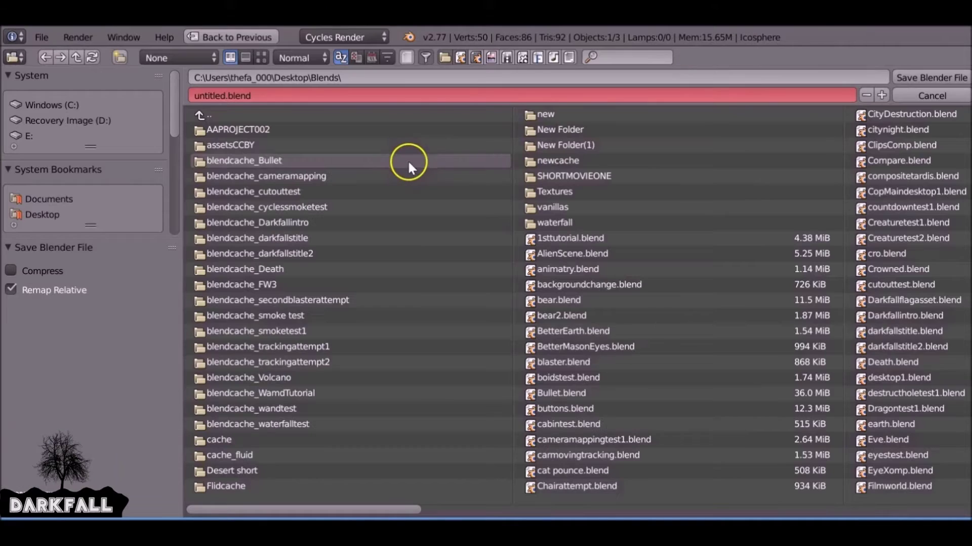
left_click(251, 95)
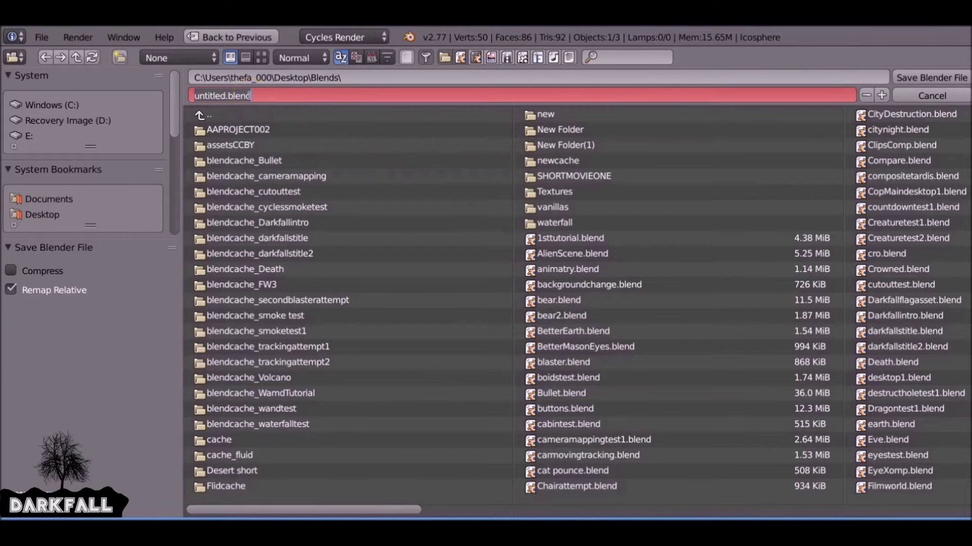
type("SmokeyRev")
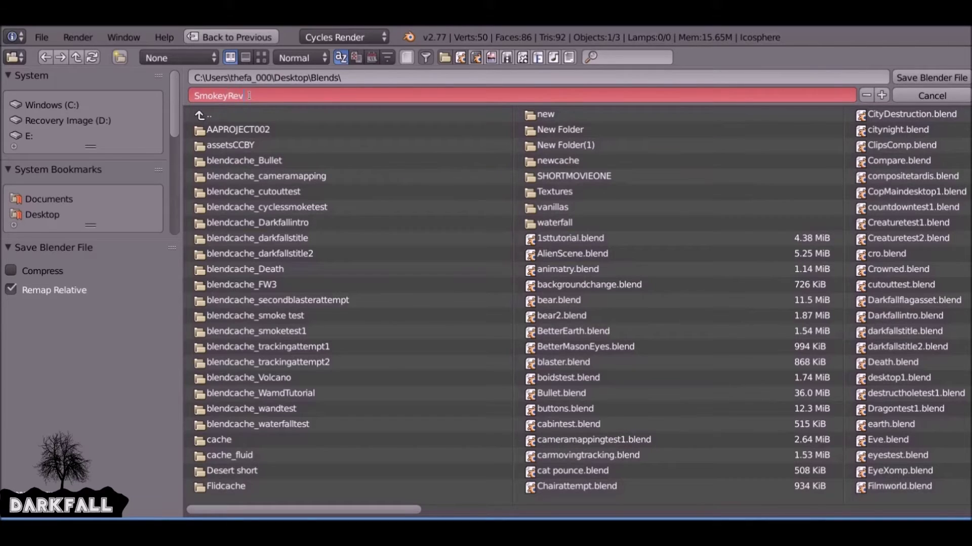
type("eal")
key("Return")
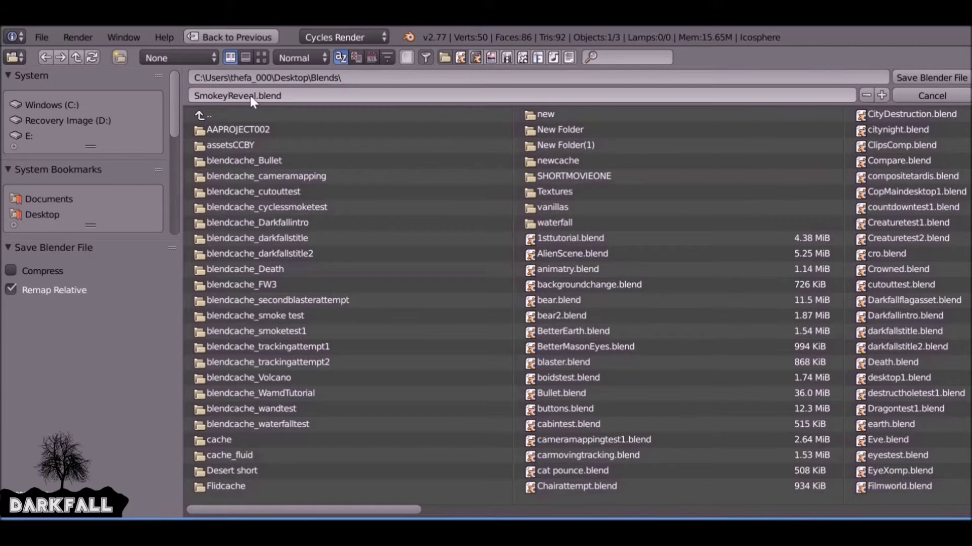
left_click(949, 75)
middle_click_drag(388, 186, 437, 202)
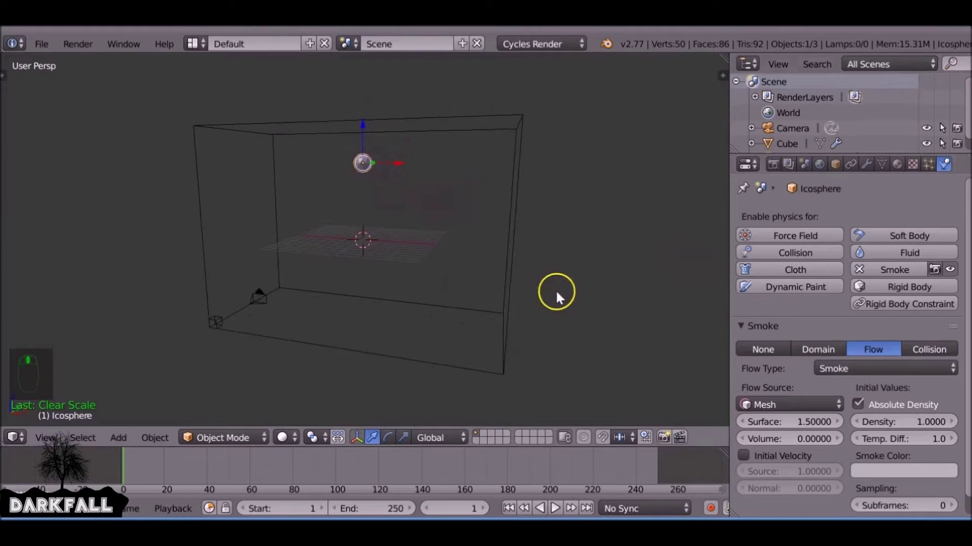
Step: Preview the smoke simulation from the camera view, then rewind to frame one
key("alt+a")
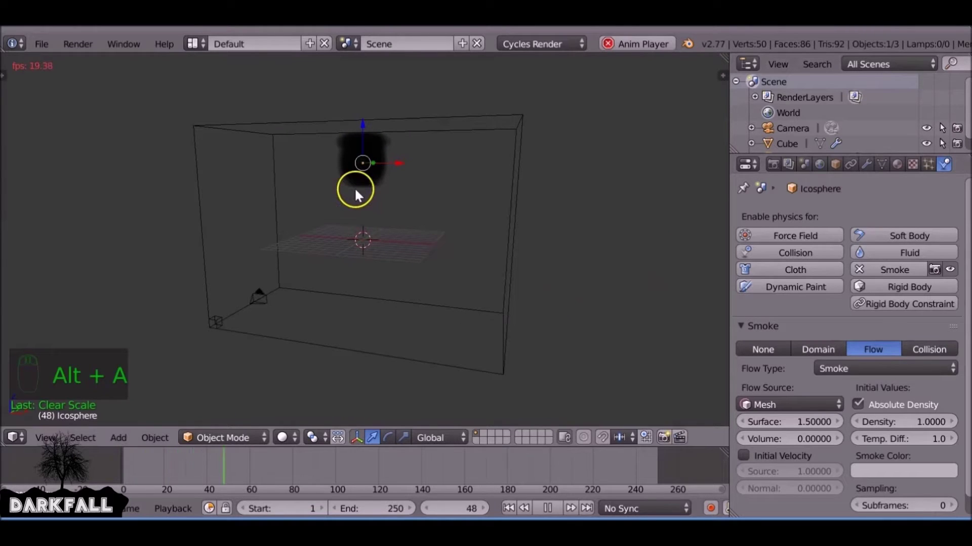
key("KP_0")
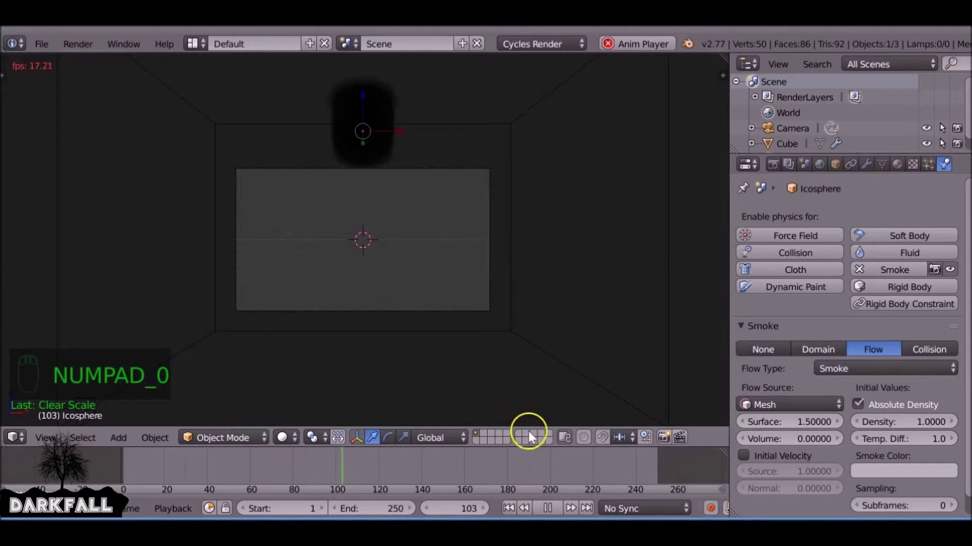
left_click(547, 509)
left_click(508, 509)
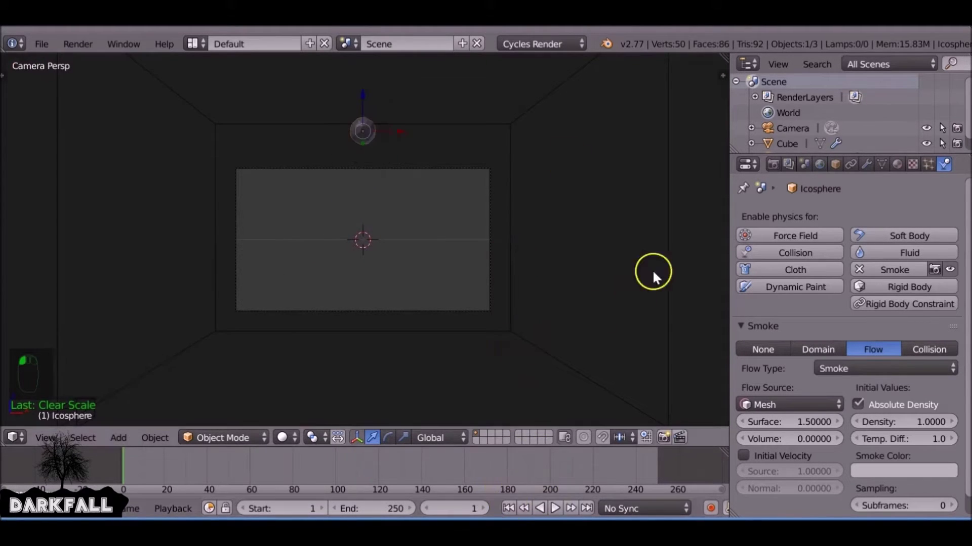
Step: Set the flow's Temp. Diff. to -1.0 and replay to watch the smoke sink
scroll(892, 422, "down", 1)
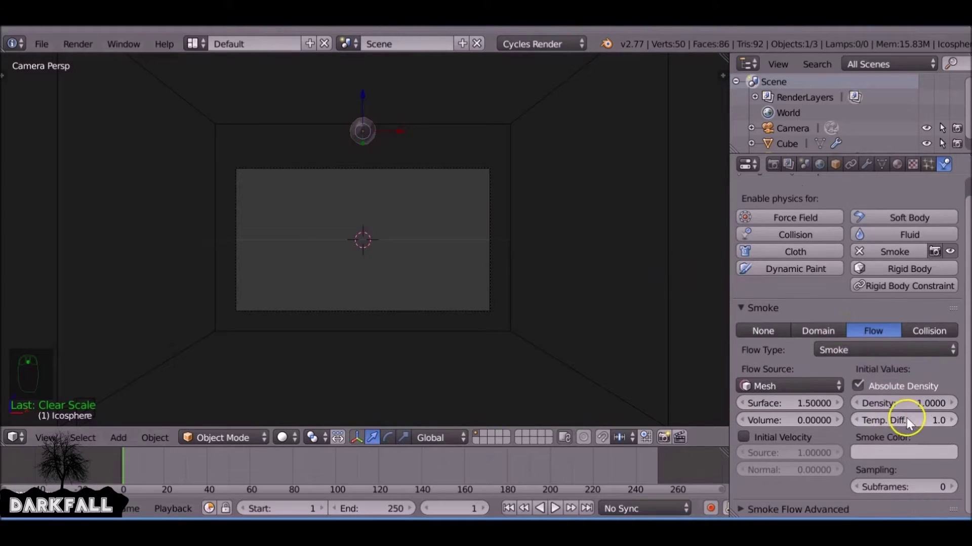
left_click(883, 420)
key("alt+a")
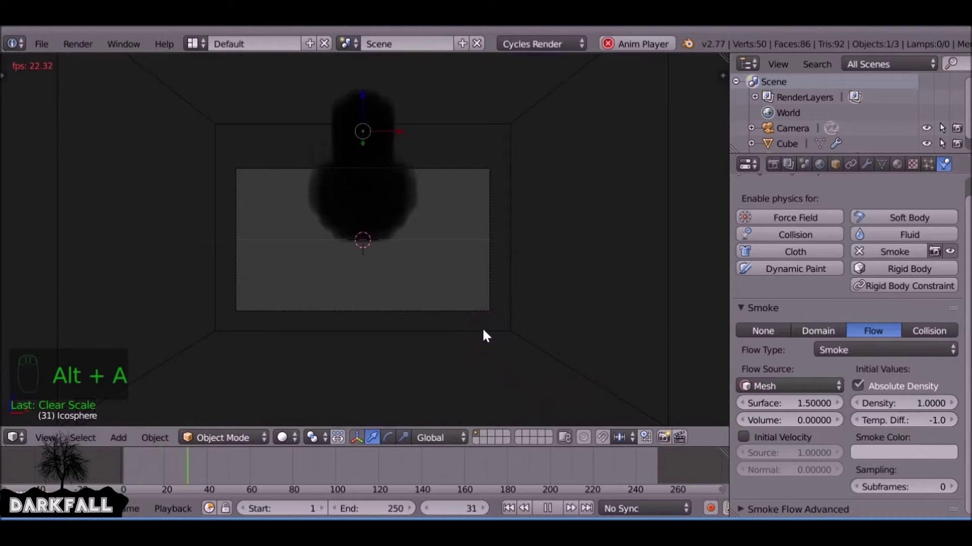
left_click(546, 508)
left_click(508, 508)
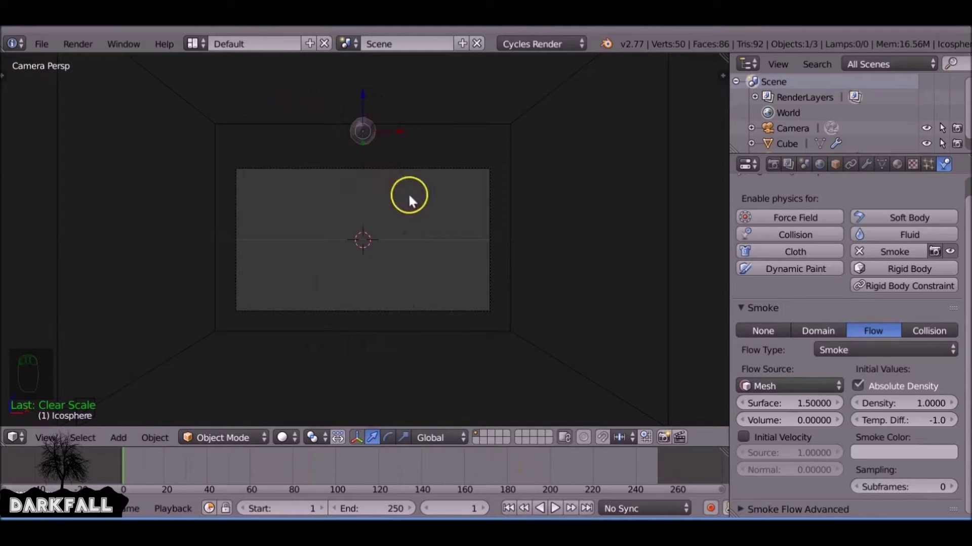
Step: Enable Background Images in the side panel and add a new image slot
key("n")
scroll(668, 253, "down", 8)
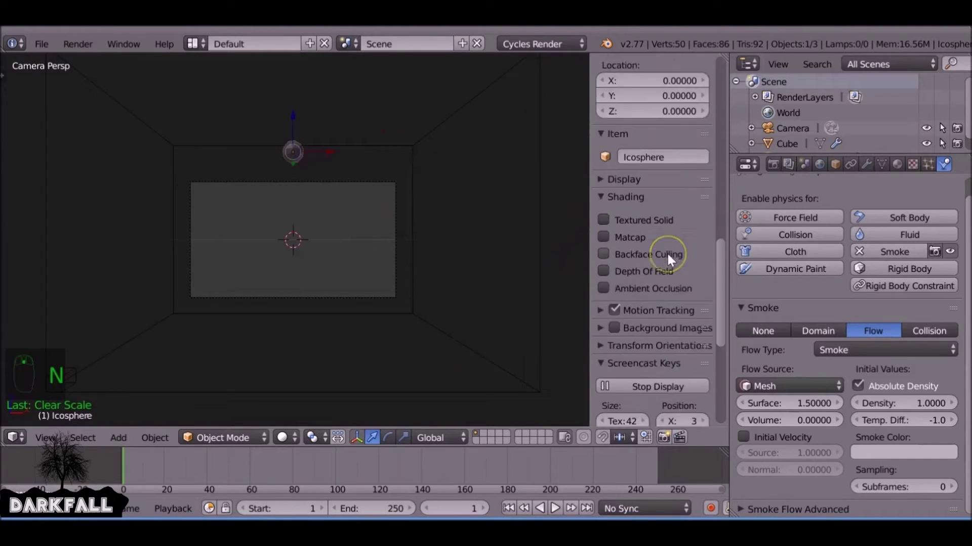
scroll(666, 253, "down", 5)
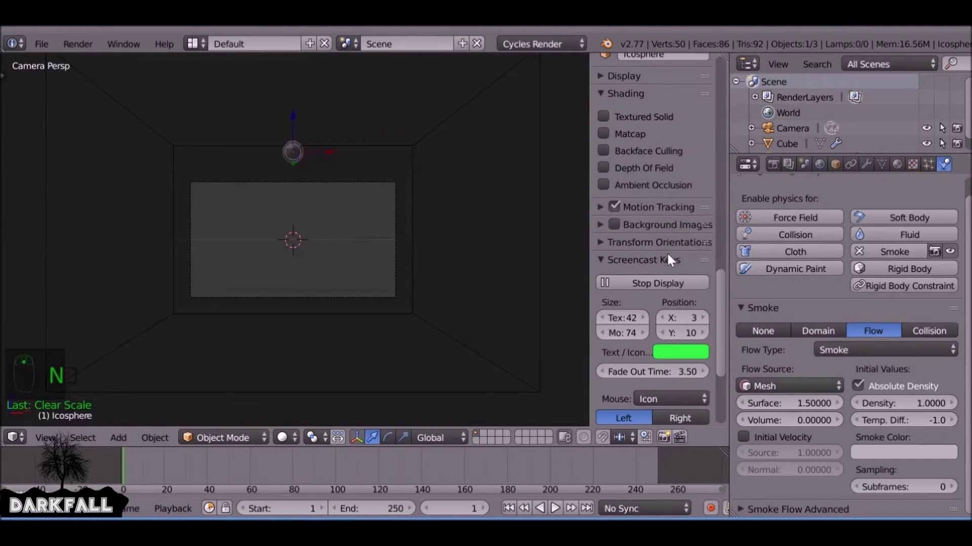
left_click(607, 228)
left_click(610, 286)
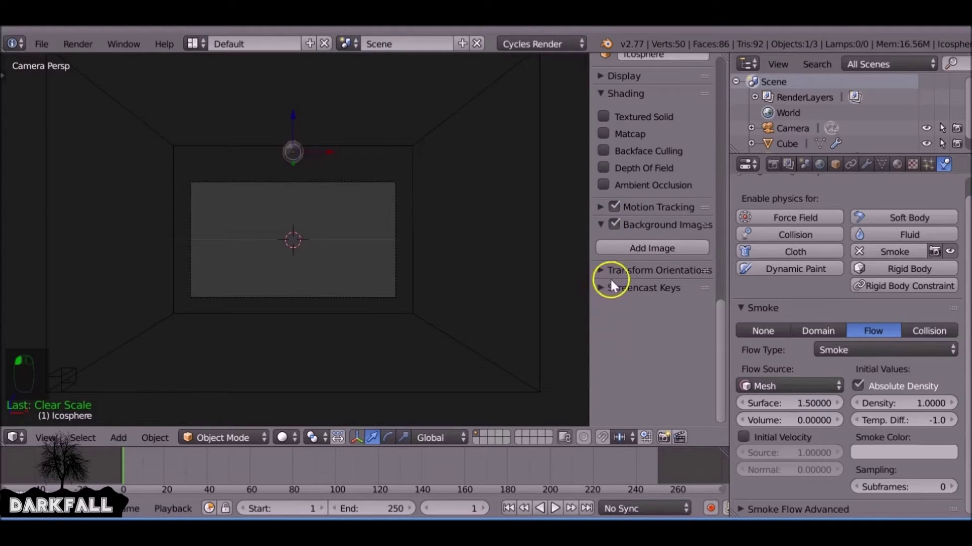
left_click(639, 247)
left_click(645, 336)
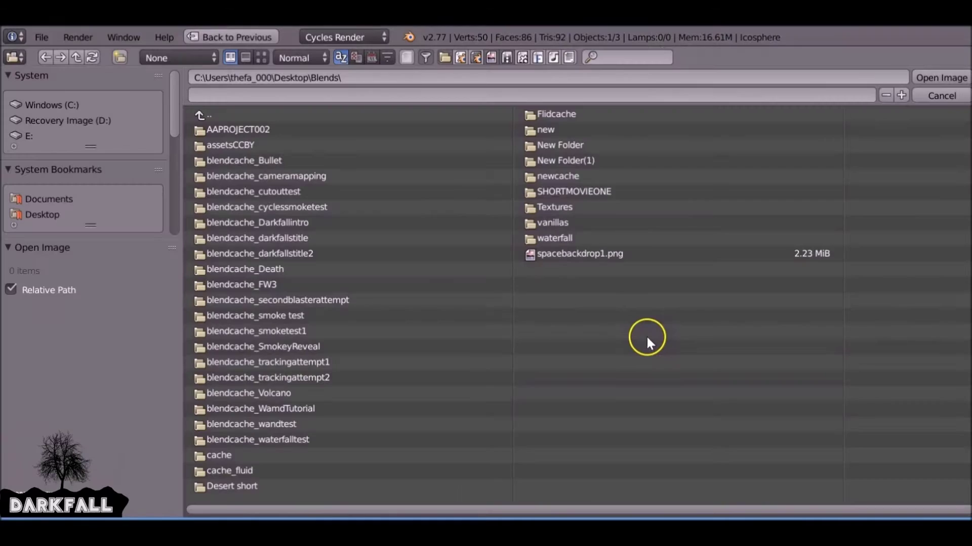
Step: Load Tree.mask.png from Desktop/Textures/DarkfallStudioAssets as the background image
left_click(58, 216)
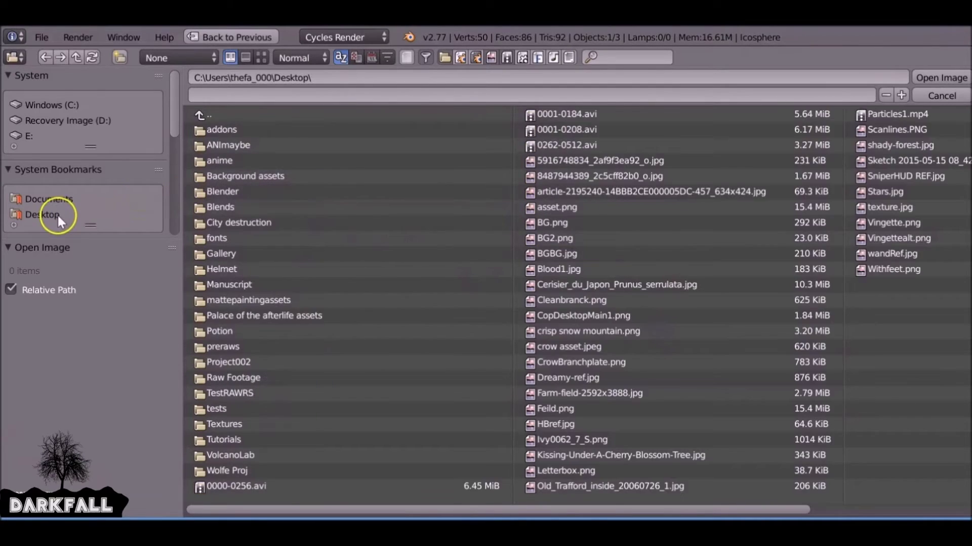
left_click(224, 425)
left_click(233, 220)
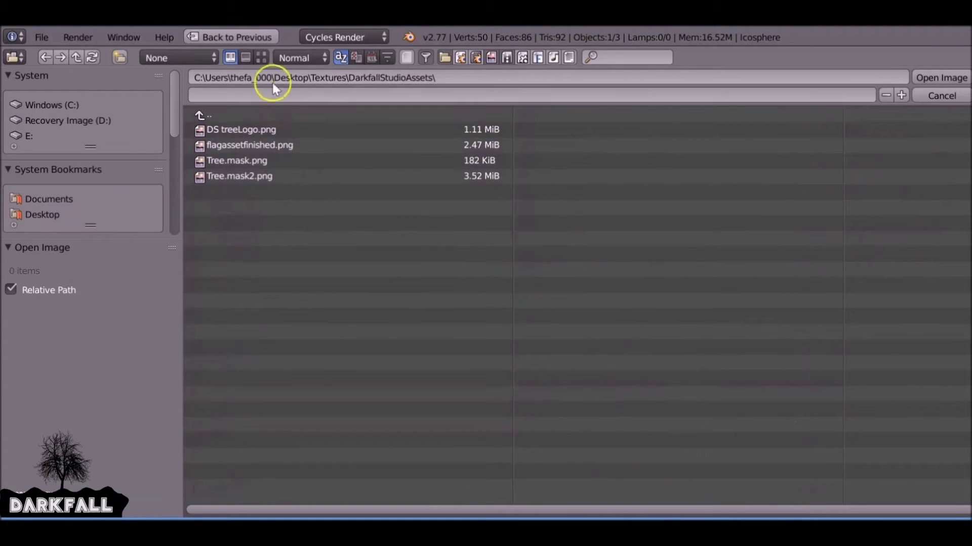
left_click(261, 57)
left_click(625, 183)
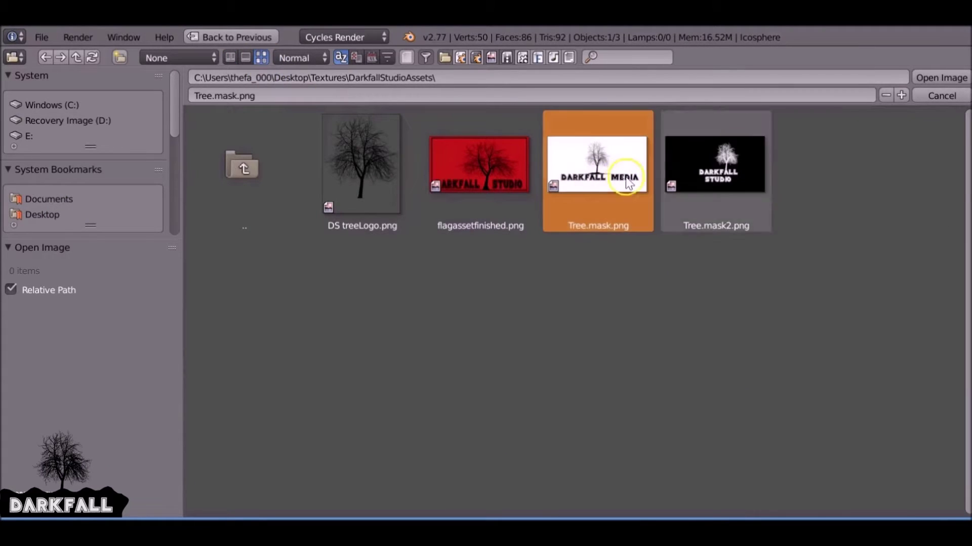
left_click(934, 76)
scroll(673, 382, "down", 9)
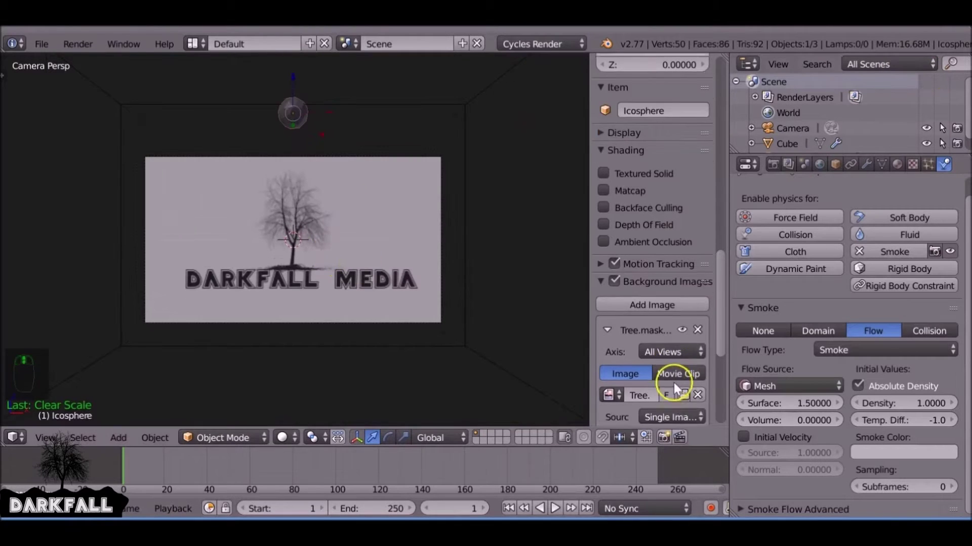
Step: Fade the background image to 0.620 opacity and preview the simulation
left_click_drag(660, 334, 669, 337)
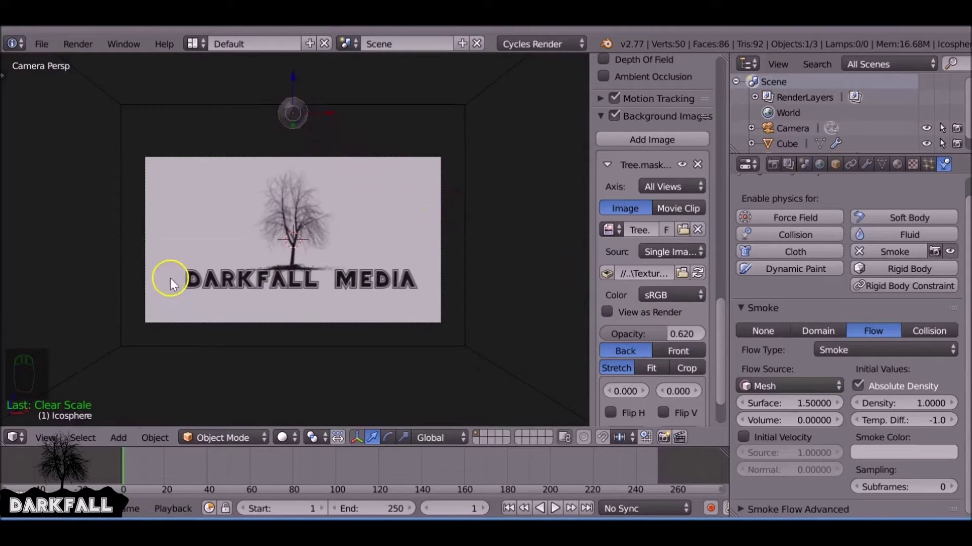
key("alt+a")
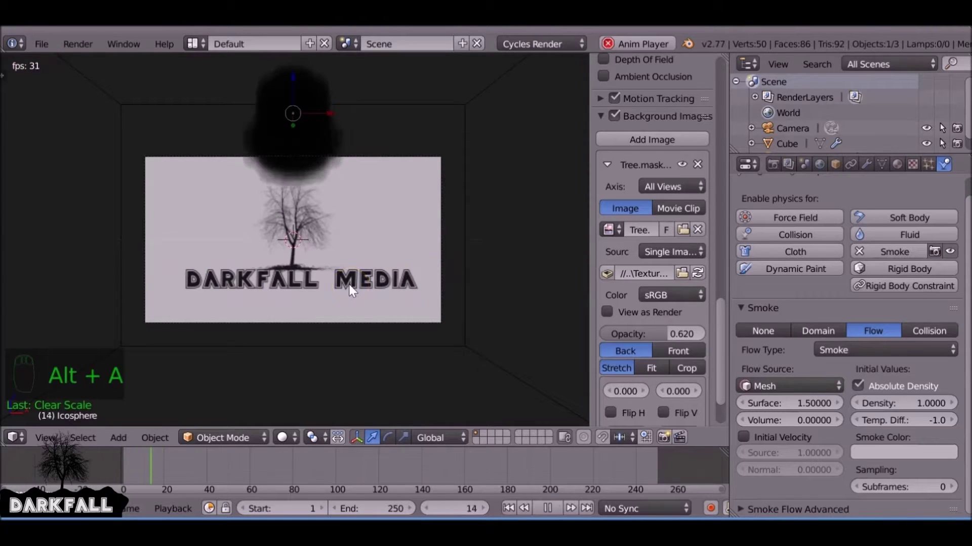
left_click(547, 509)
left_click(508, 508)
Step: Shrink the icosphere emitter, apply its scale, and preview the smoke
left_click(299, 113)
left_click(299, 114)
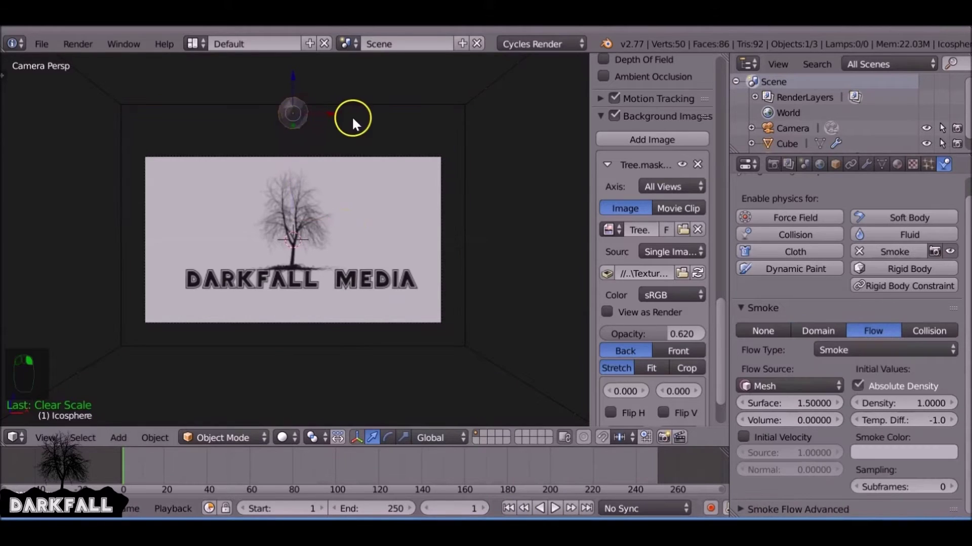
key("s")
left_click(324, 113)
key("ctrl+a")
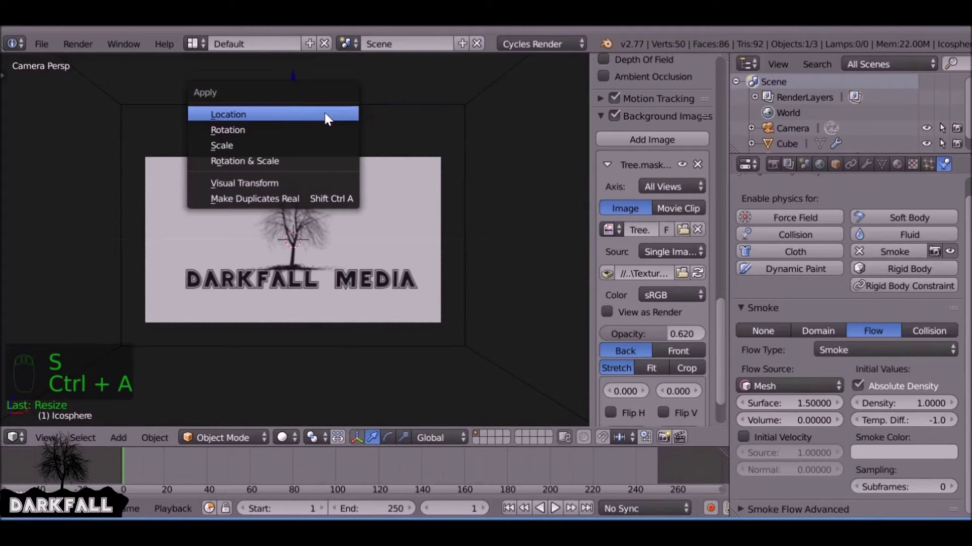
left_click(303, 143)
key("alt+a")
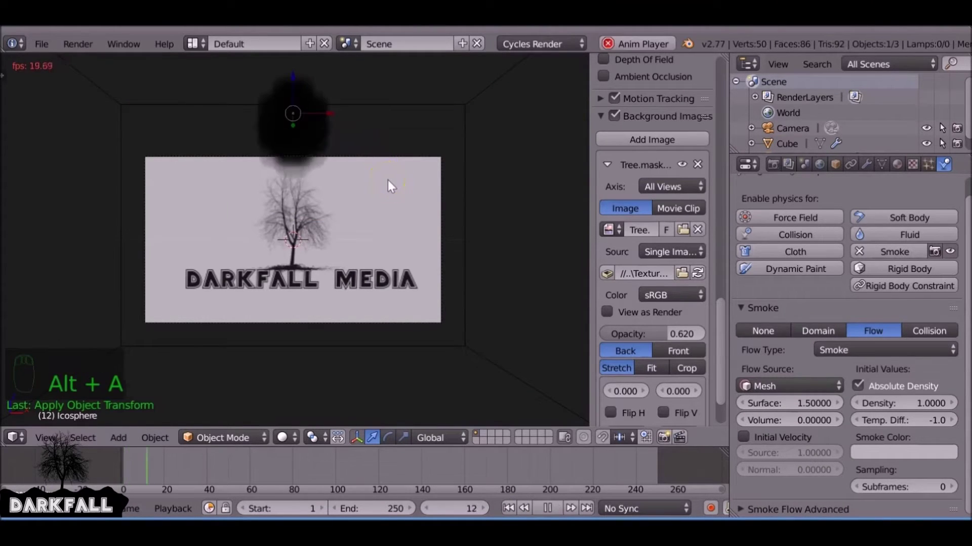
key("Escape")
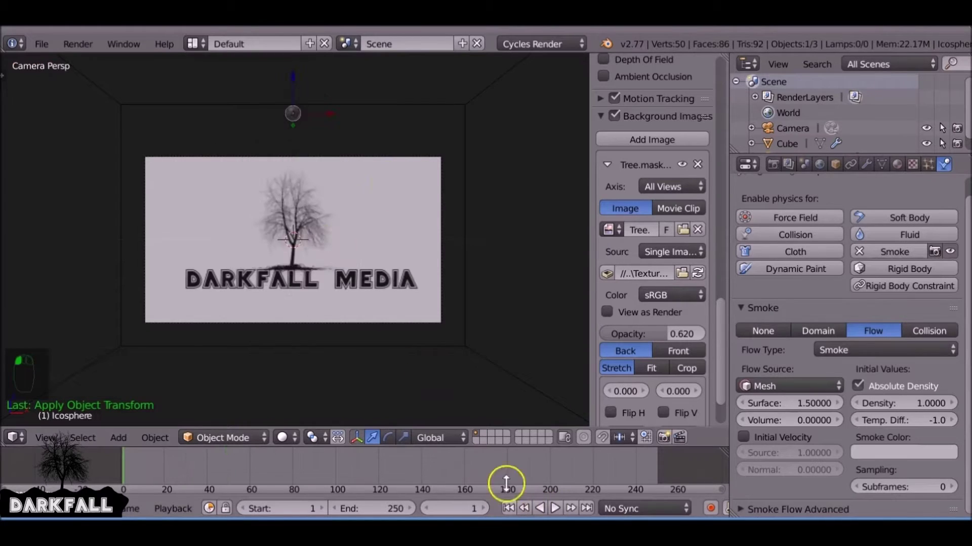
Step: Lower the flow Density to 0.21 and replay the thinner smoke from frame one
left_click(917, 404)
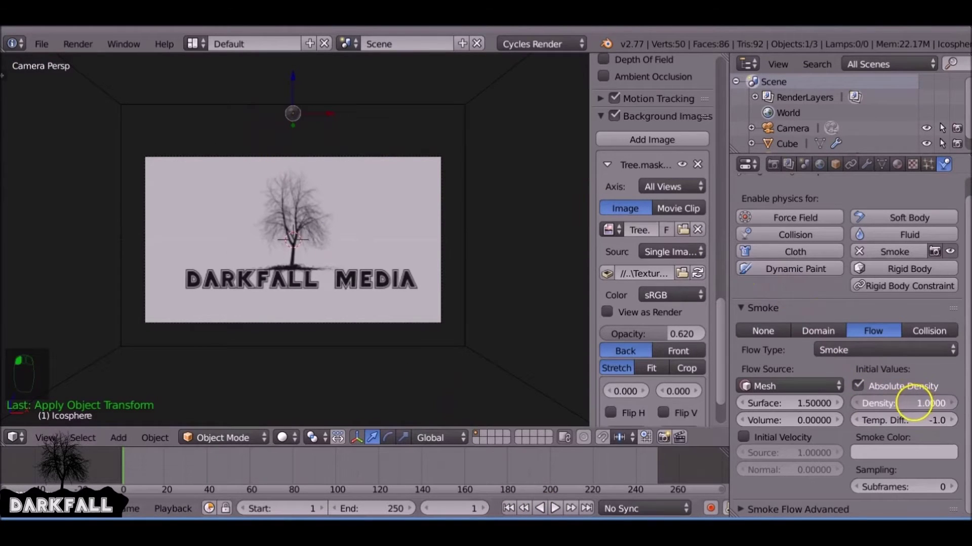
mouse_move(903, 405)
left_mouse_down()
mouse_move(917, 404)
mouse_move(886, 408)
left_mouse_up()
key("alt+a")
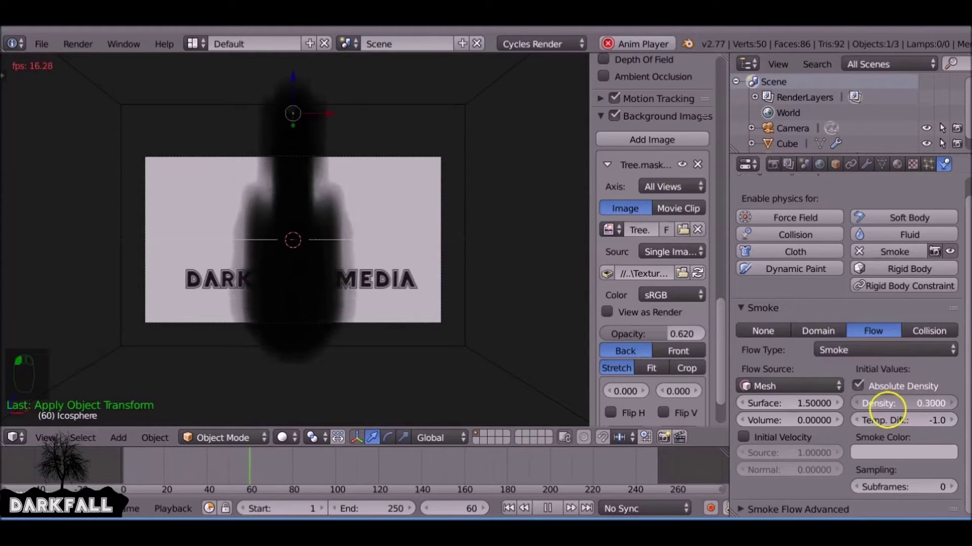
left_click(509, 507)
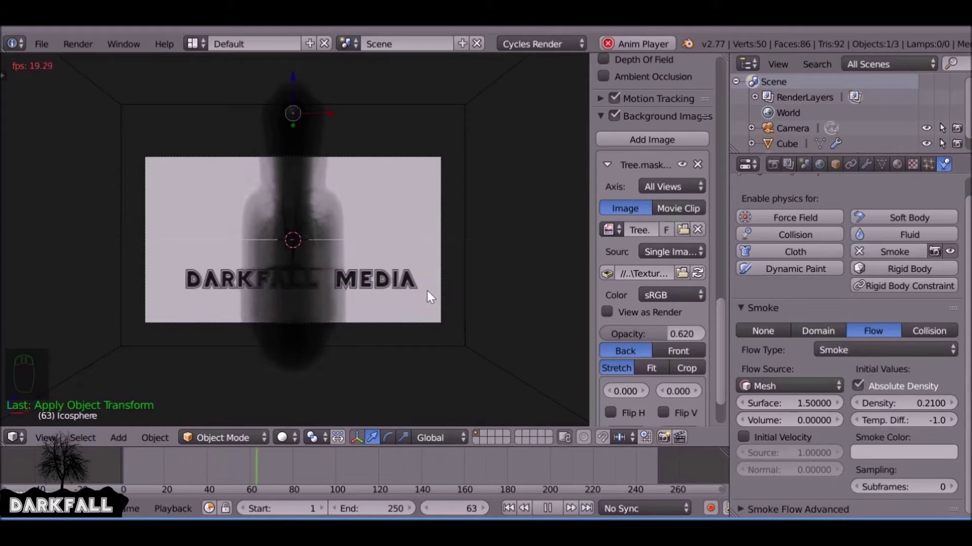
Step: Add a cone and place it just below the tree trunk
left_click(546, 508)
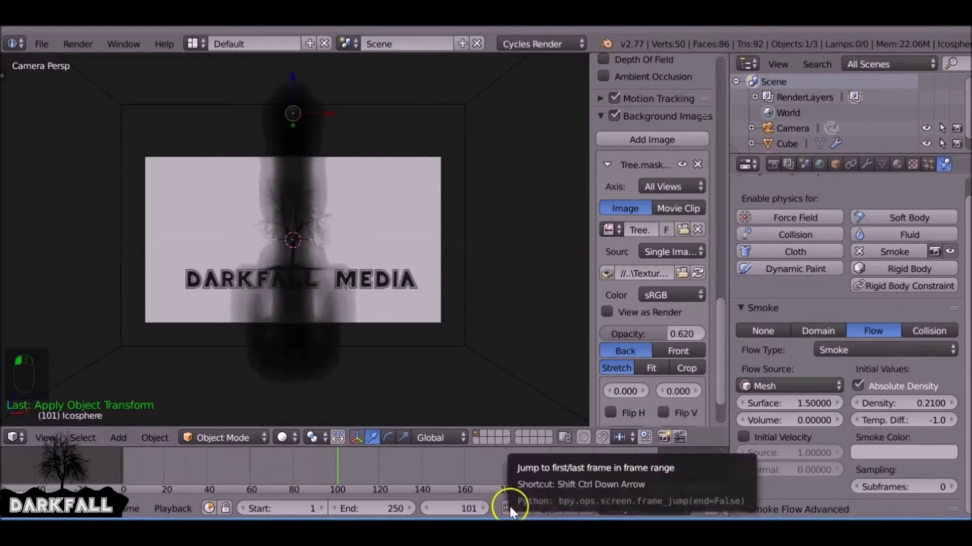
left_click(509, 508)
key("shift+a")
mouse_move(330, 266)
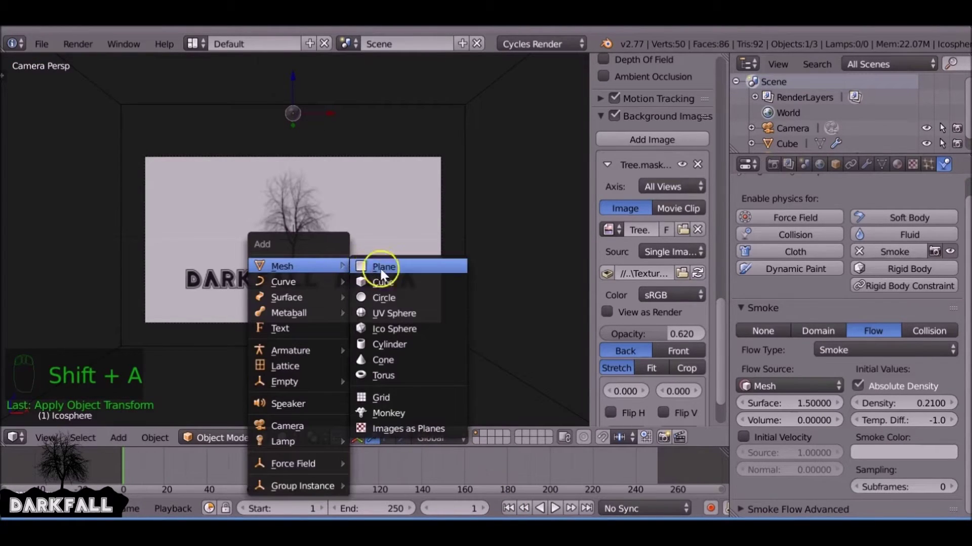
left_click(390, 359)
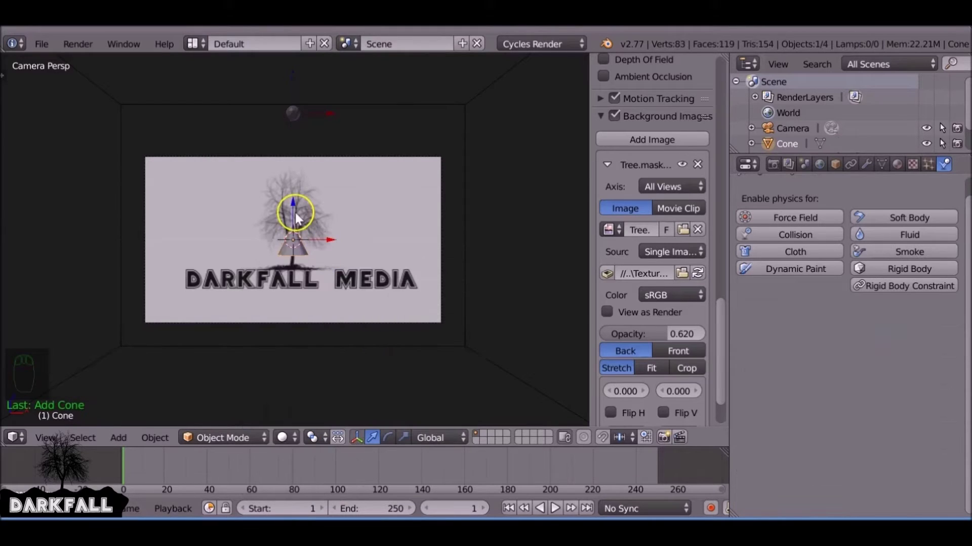
key("g")
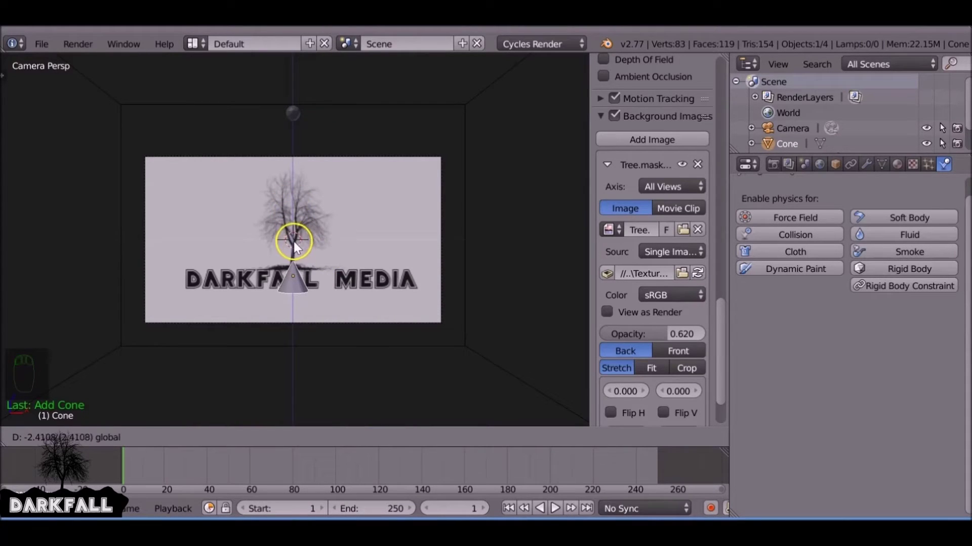
left_click(294, 248)
Step: Make the cone a static smoke Collision object
left_click(902, 253)
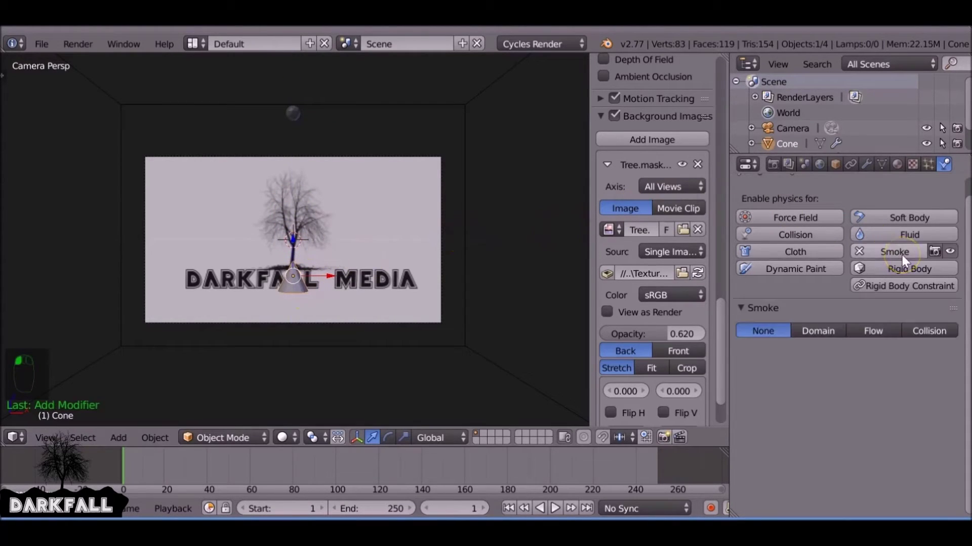
left_click(934, 334)
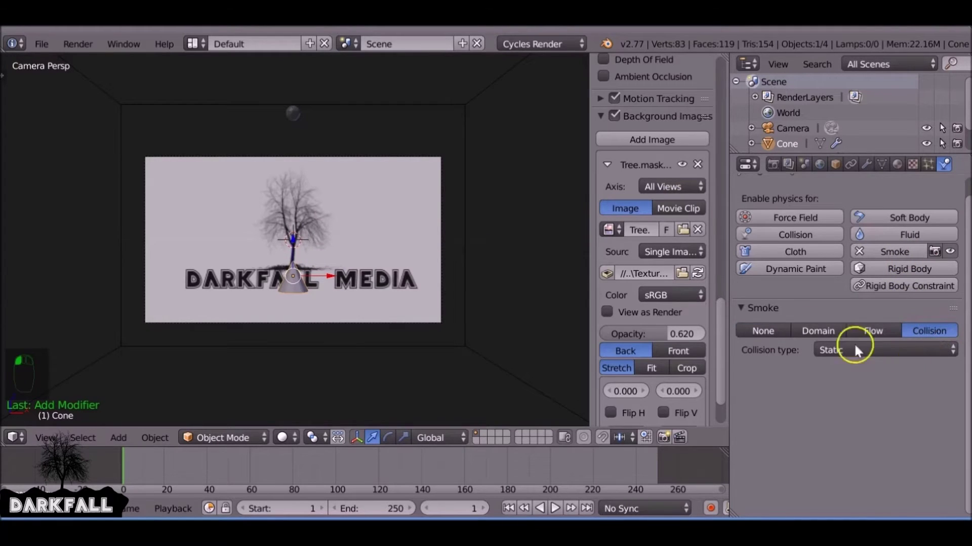
right_click(471, 110)
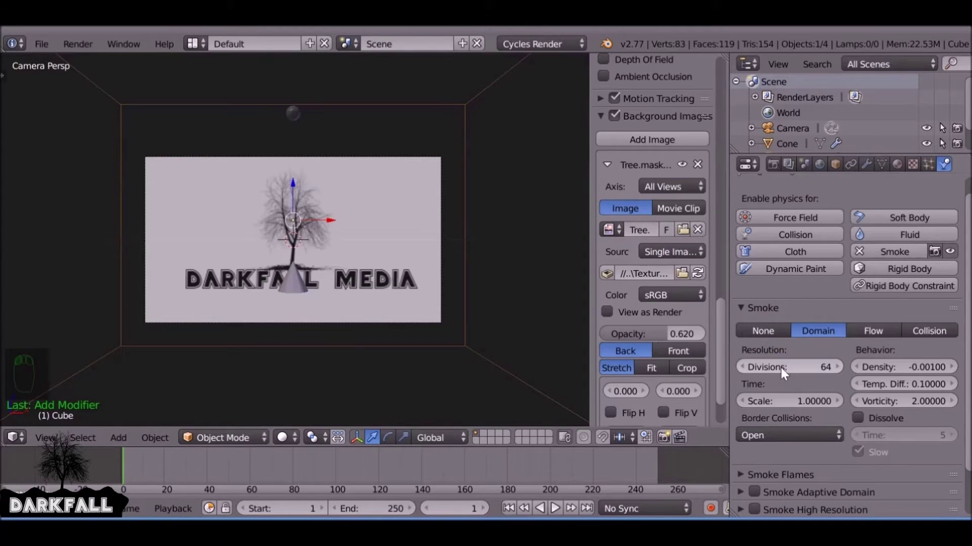
Step: Set the domain to 64 divisions with Adaptive Domain on, then preview smoke around the cone
scroll(780, 359, "down", 3)
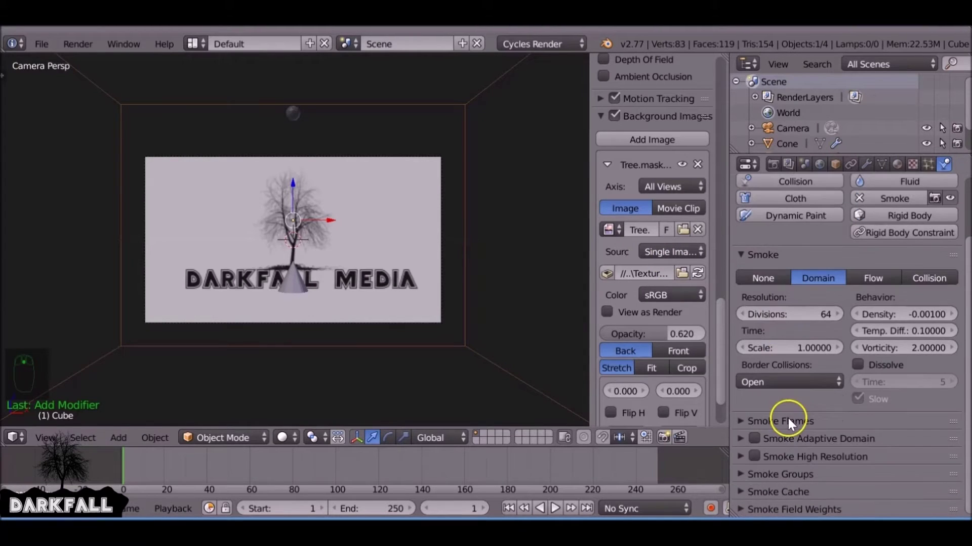
left_click(741, 438)
scroll(741, 440, "down", 2)
left_click(740, 397)
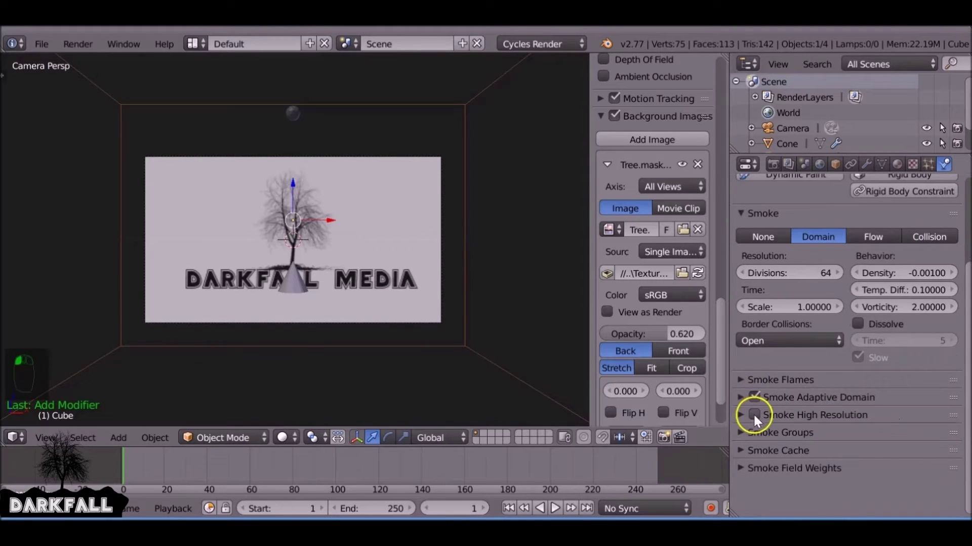
left_click(740, 415)
key("alt+a")
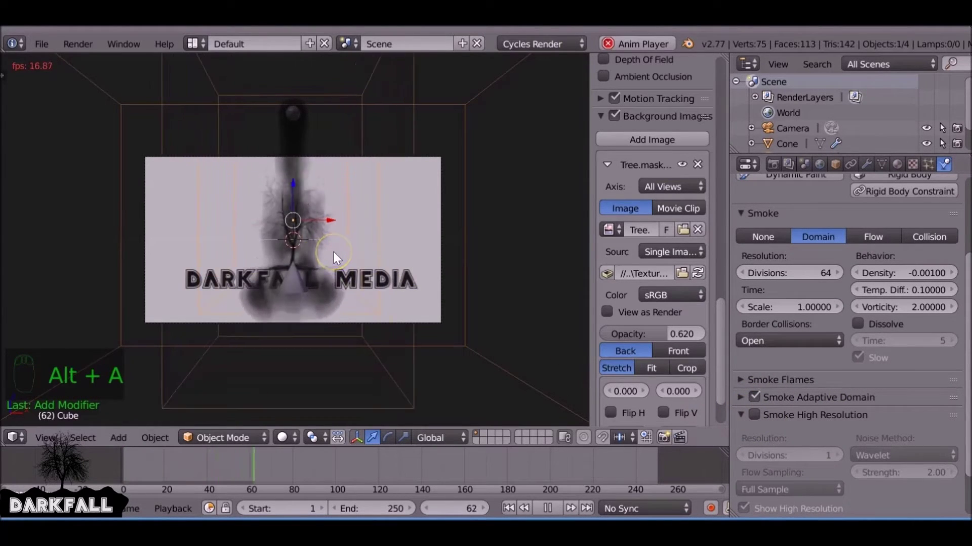
left_click(547, 508)
Step: Enter Edit Mode on the cone in front orthographic view, undoing a trial Z move
left_click(509, 508)
right_click(293, 286)
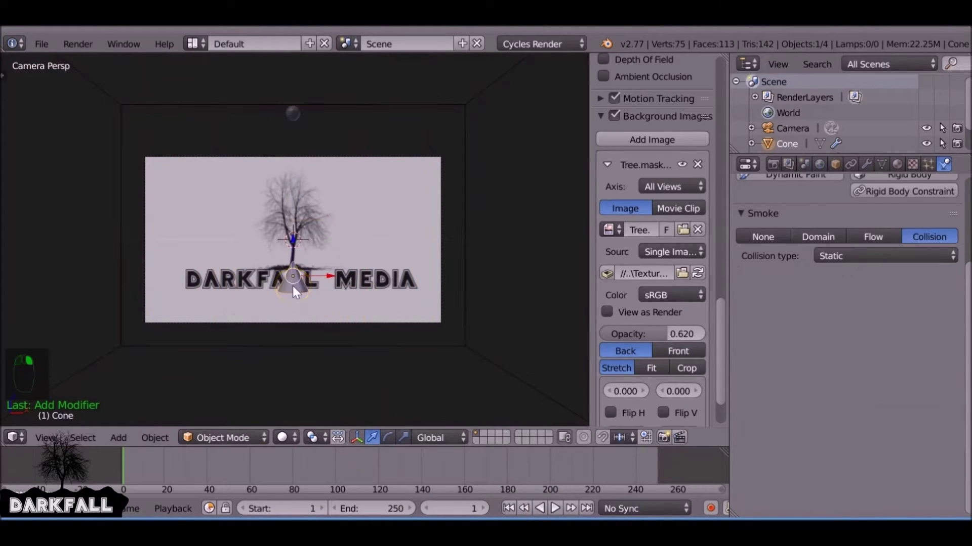
scroll(293, 286, "up", 5)
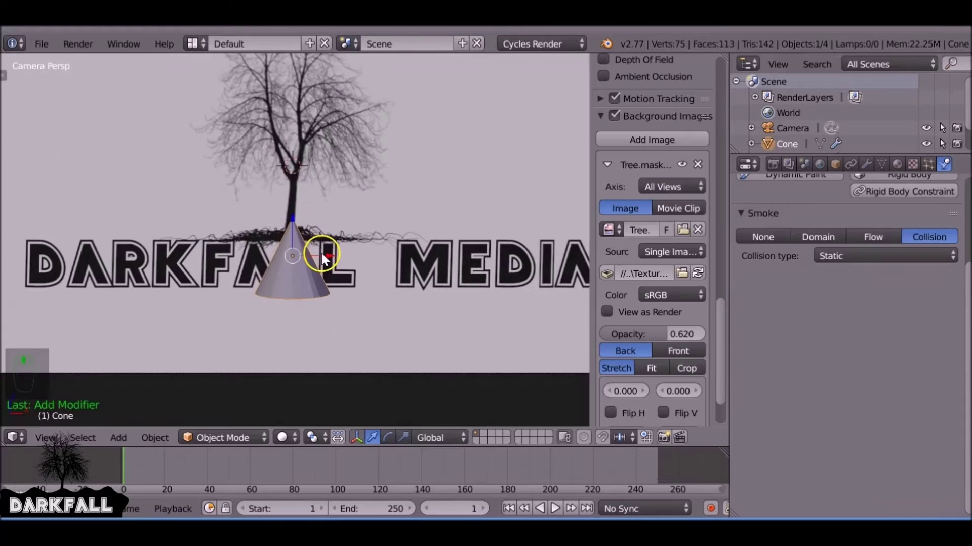
key("Tab")
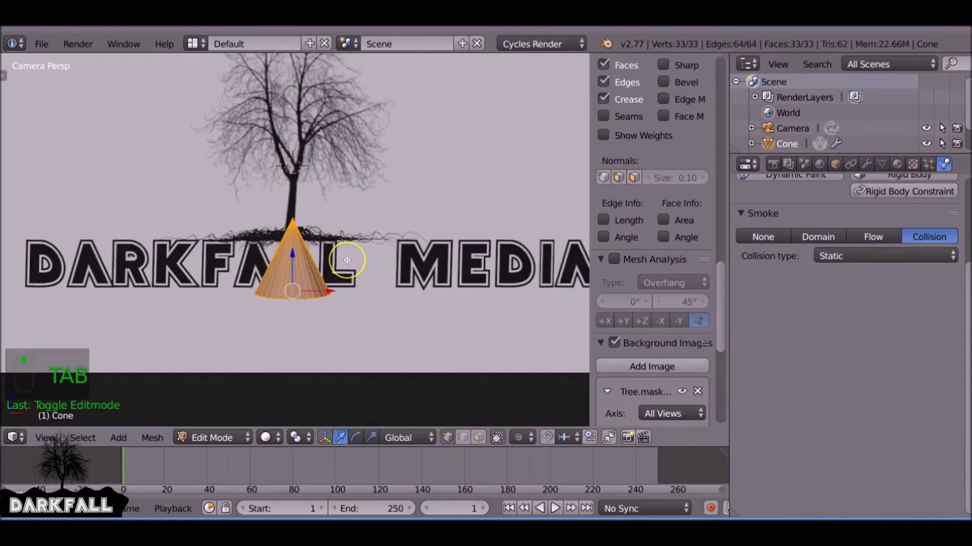
key("g")
key("z")
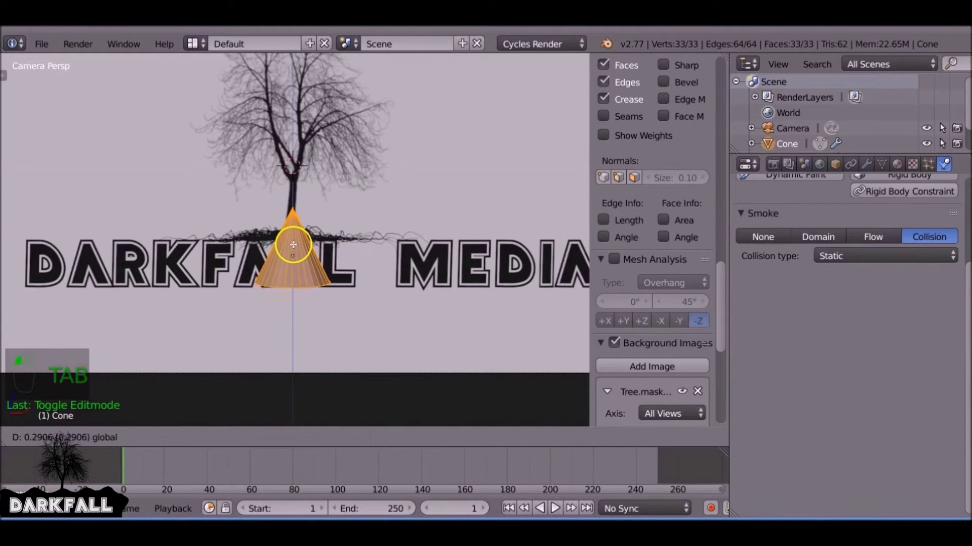
left_click(300, 249)
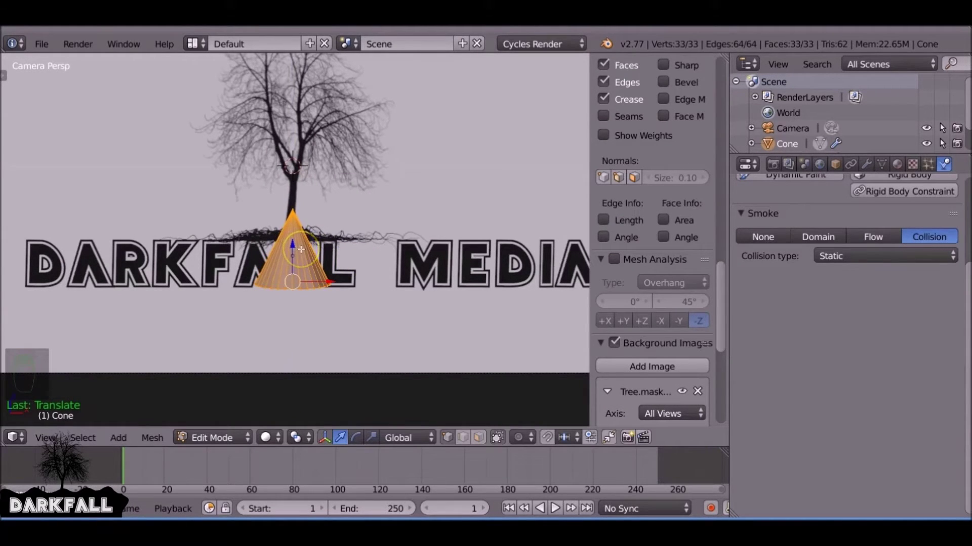
key("KP_1")
key("KP_5")
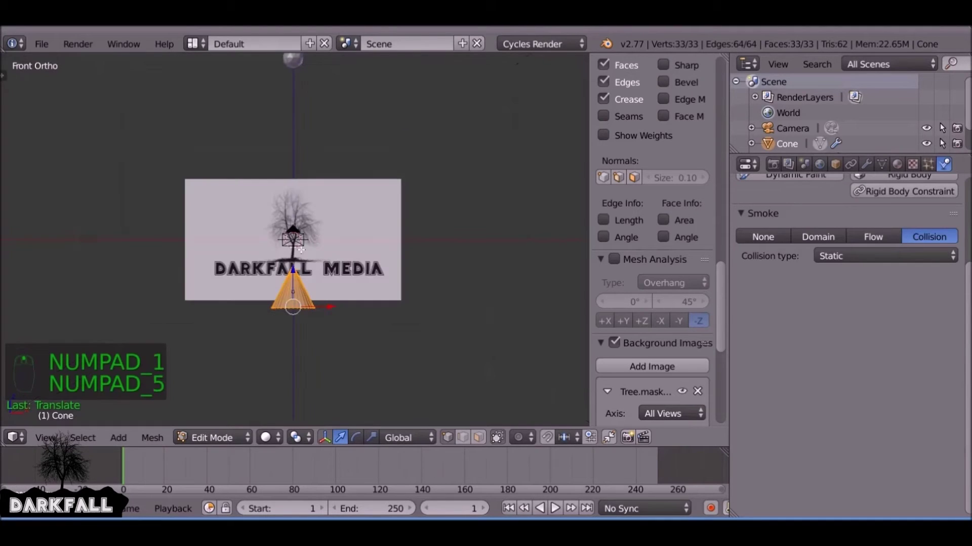
scroll(301, 249, "up", 8)
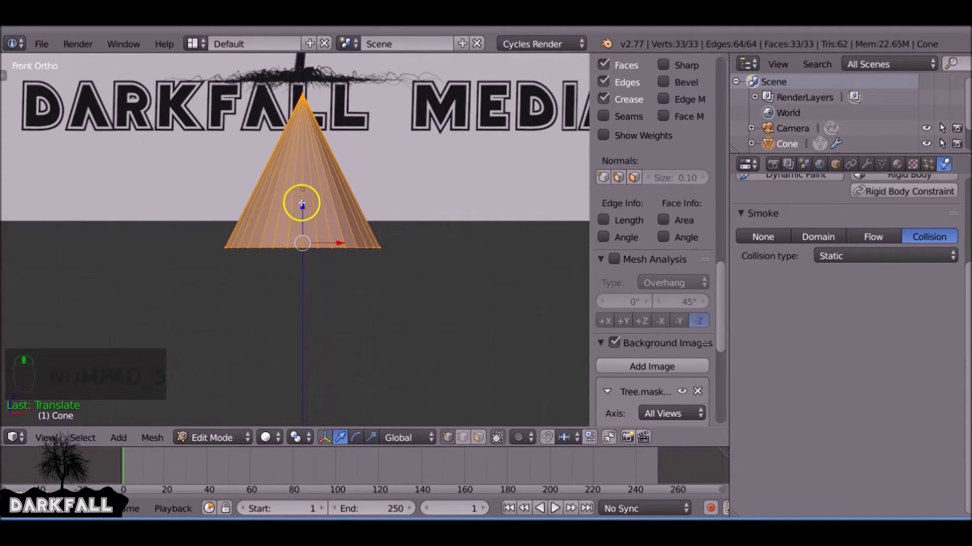
key("ctrl+z")
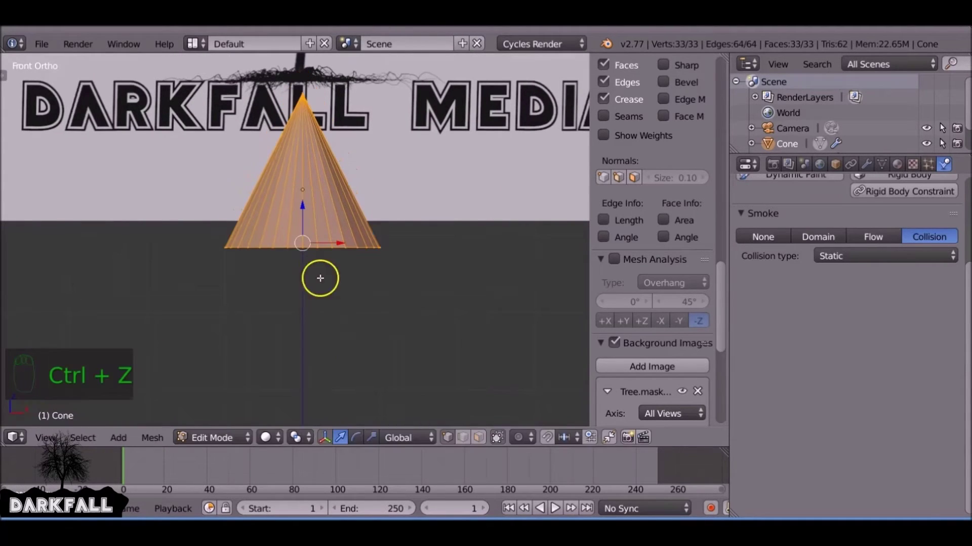
Step: Box-select the cone's base vertices in wireframe and raise them along Z
key("z")
key("a")
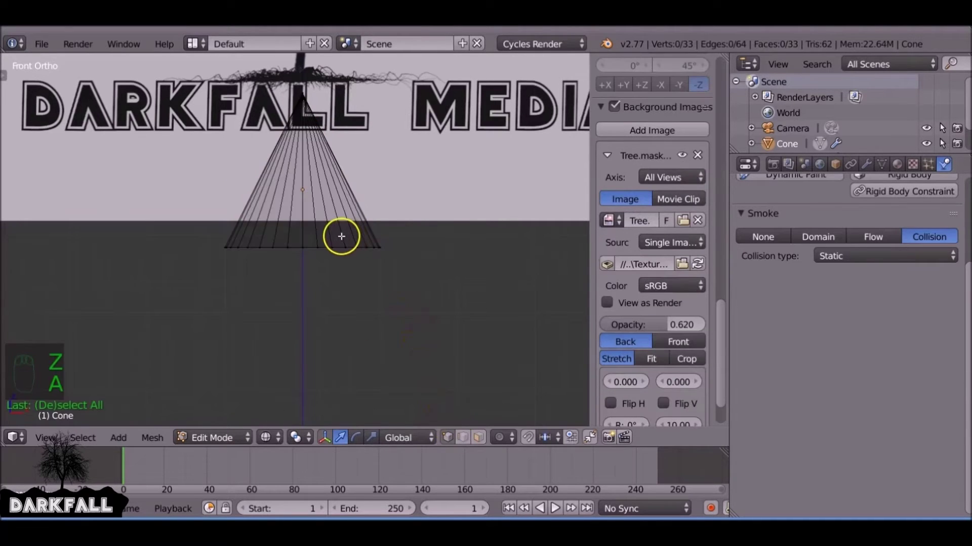
key("b")
left_click_drag(200, 234, 453, 298)
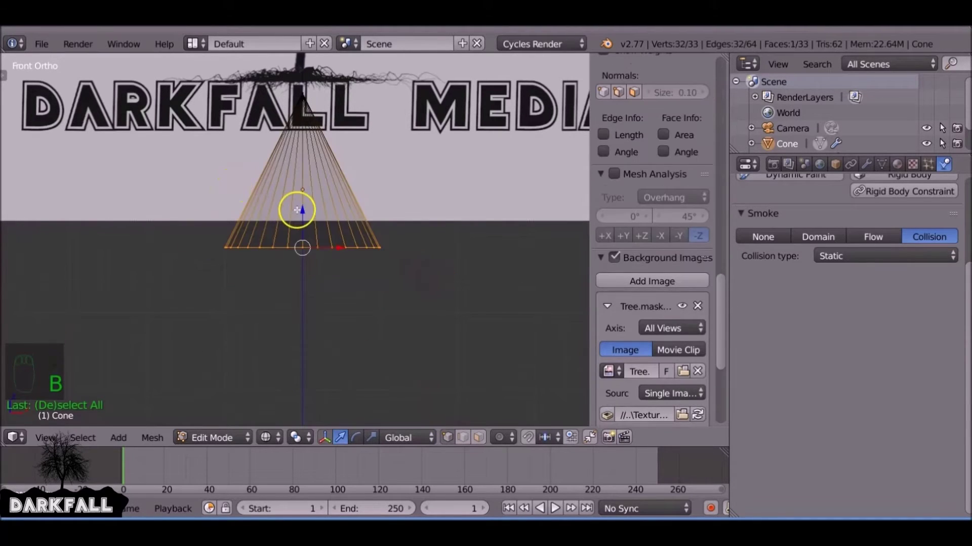
key("g")
key("z")
left_click(300, 156)
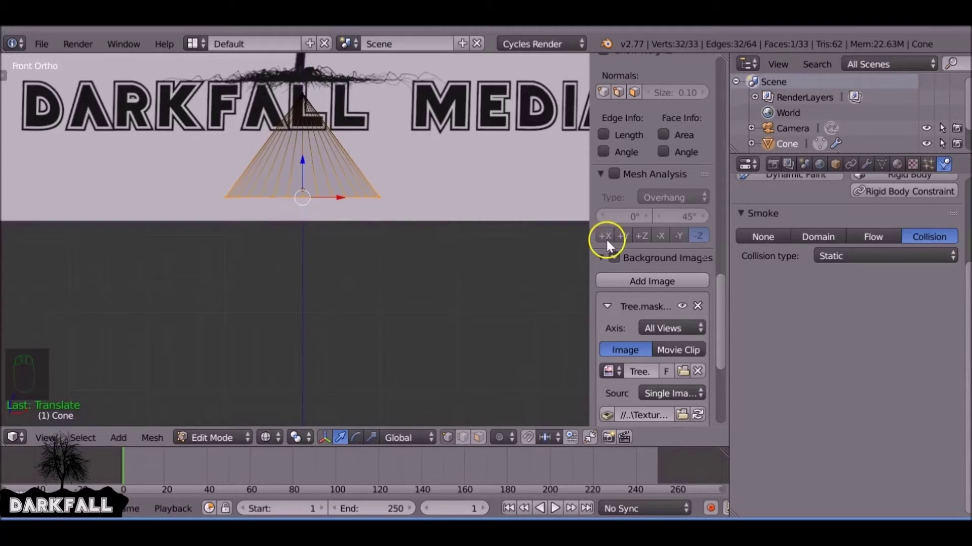
Step: Extrude the base and scale the new ring outward into a brim
key("n")
key("e")
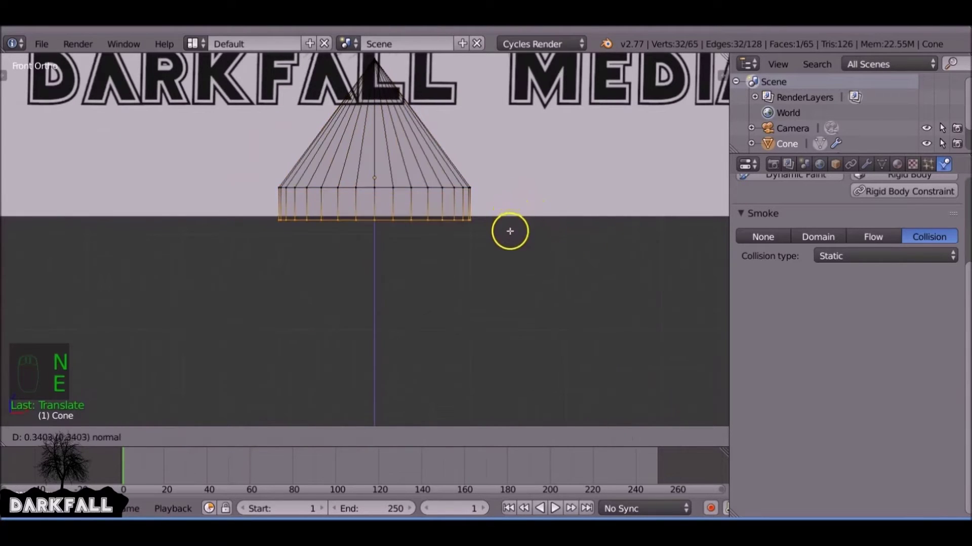
left_click(510, 244)
key("s")
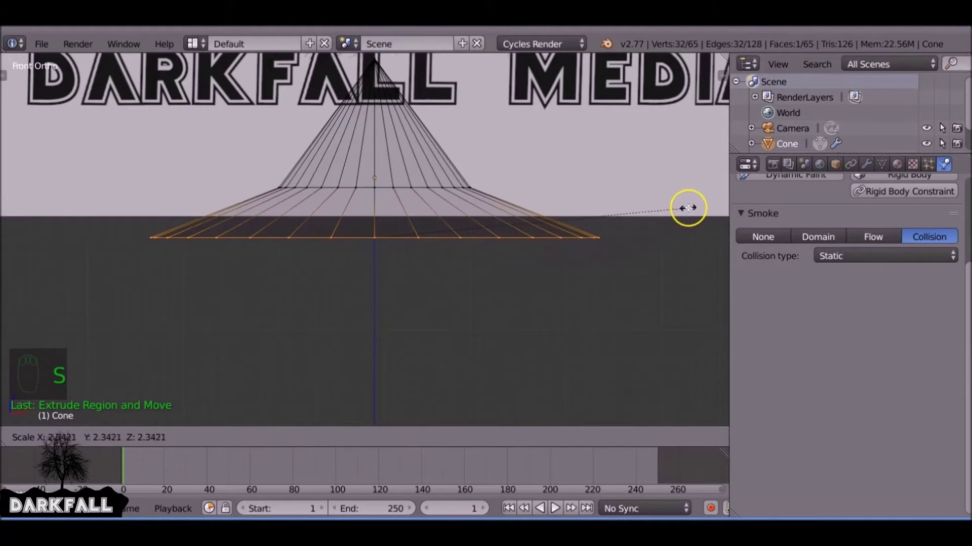
left_click(688, 208)
Step: Extrude the rim downward, flare it wider, and leave Edit Mode
key("e")
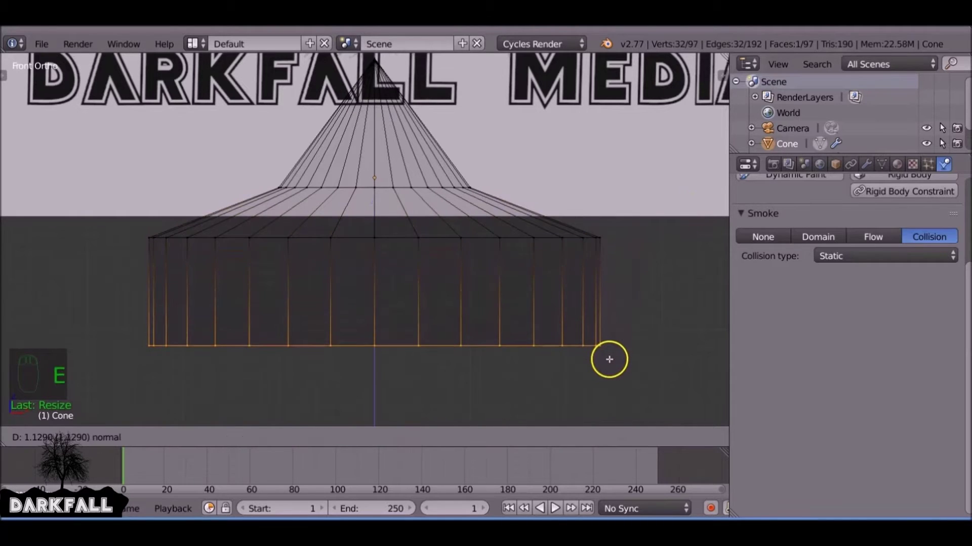
left_click(611, 359)
key("s")
left_click(378, 273)
scroll(378, 273, "down", 5)
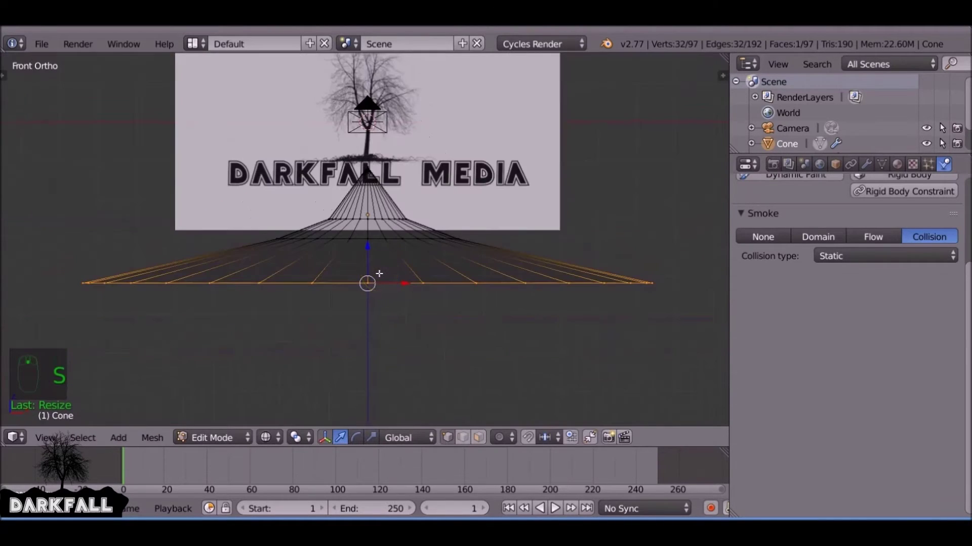
key("KP_0")
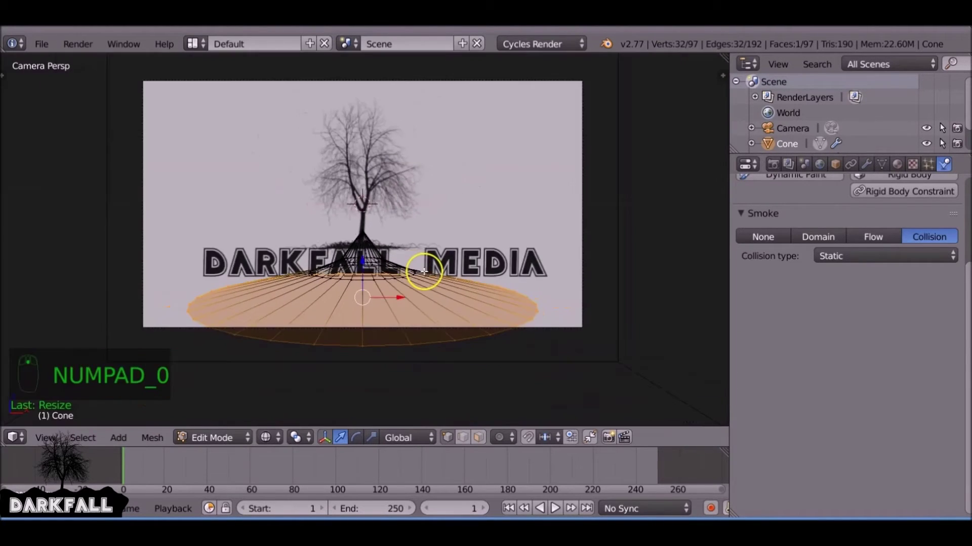
key("Tab")
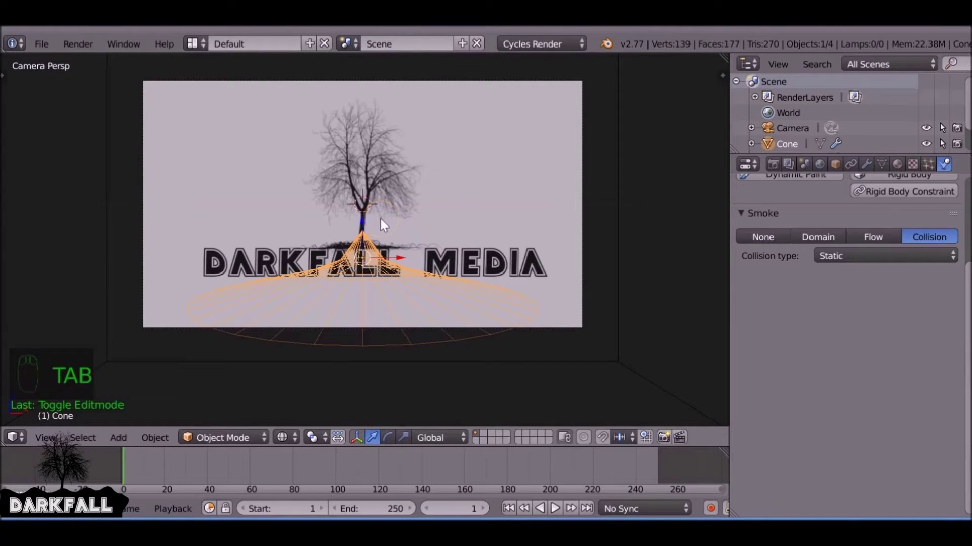
Step: Preview the smoke simulation in solid shading, then rewind to the first frame
key("z")
key("alt+a")
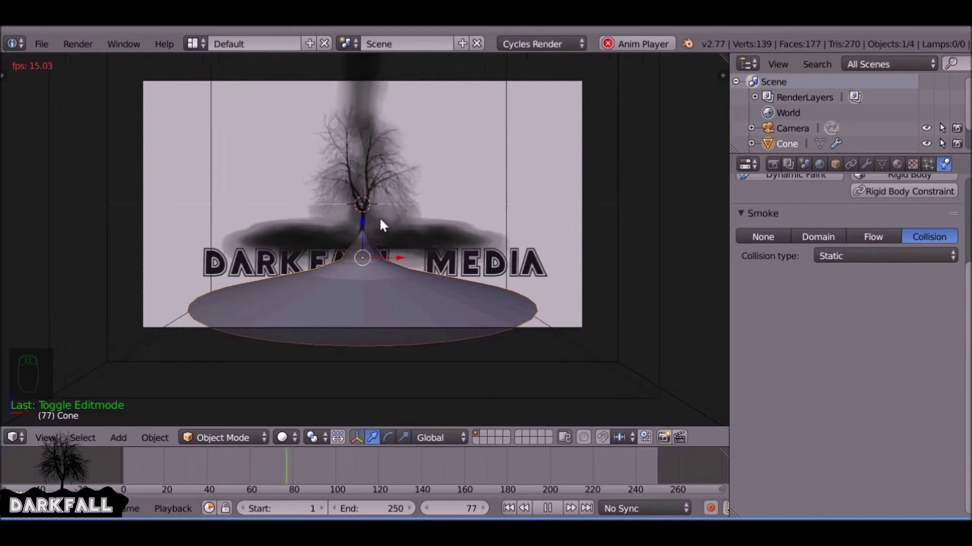
left_click(547, 508)
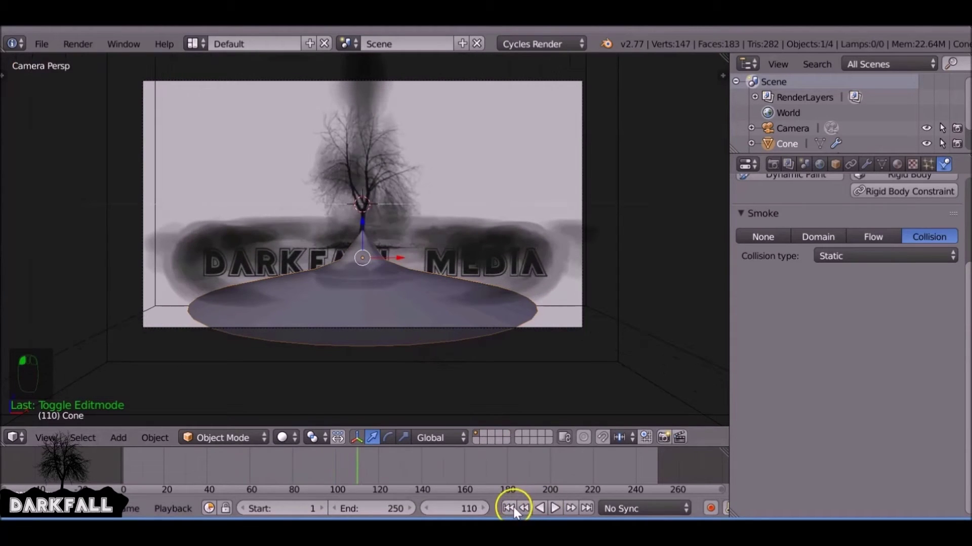
left_click(508, 508)
Step: Move the cone down beneath the logo and replay the smoke to check it
left_click_drag(363, 232, 363, 249)
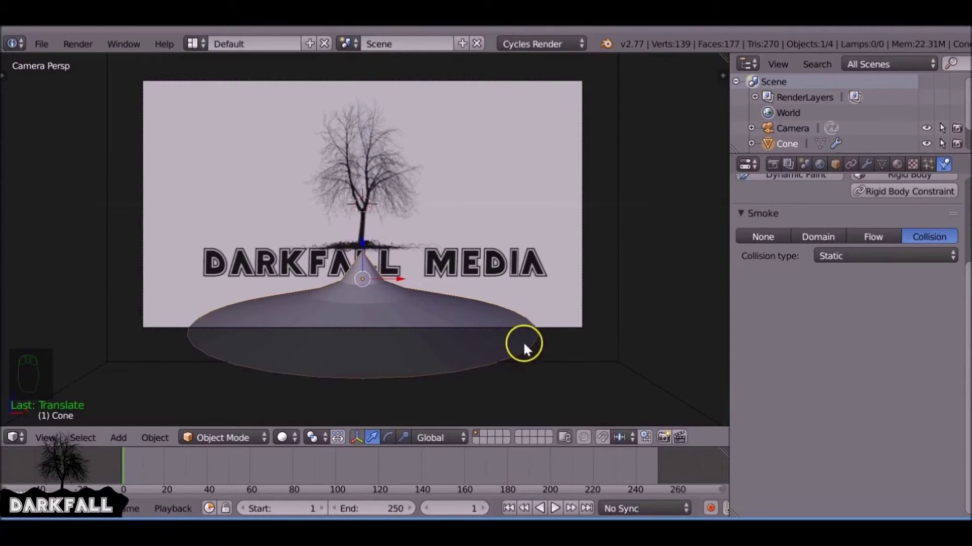
key("alt+a")
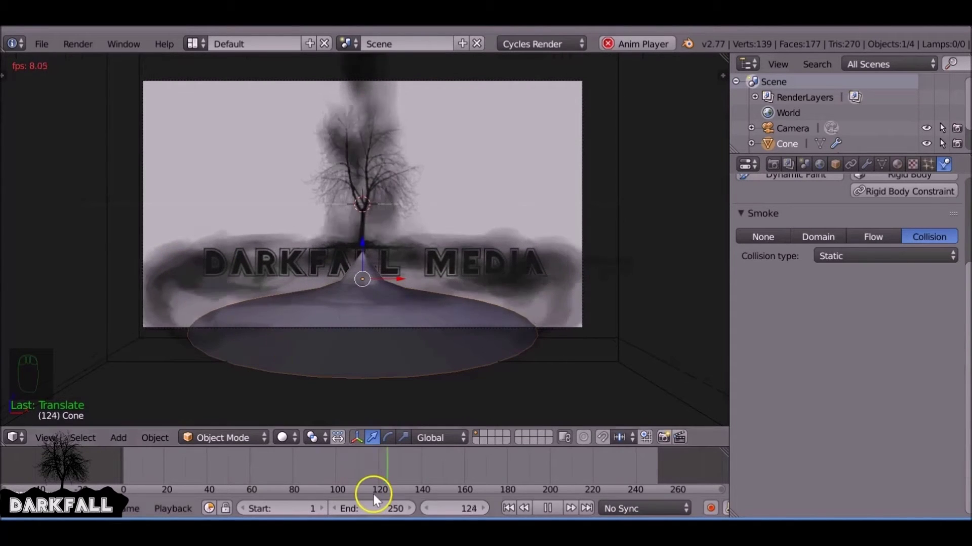
left_click(548, 508)
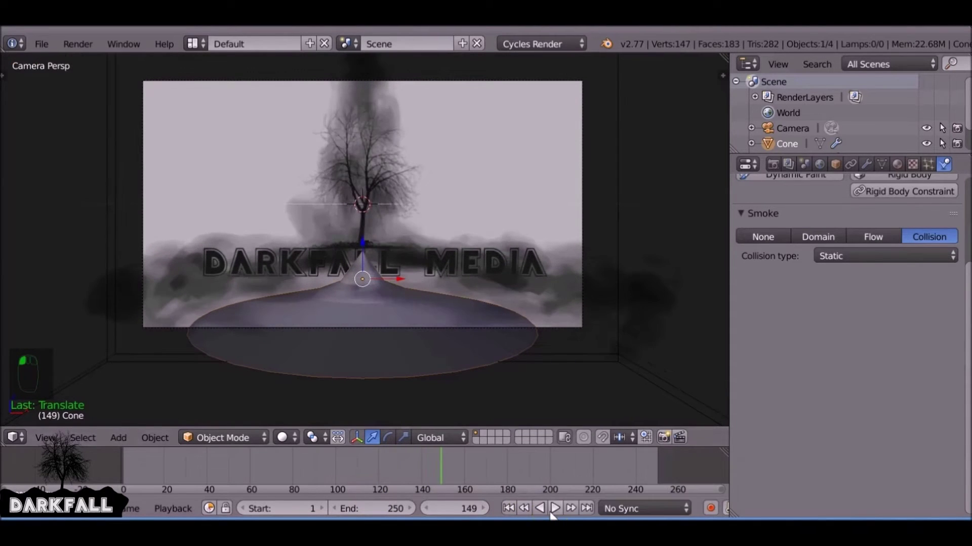
key("alt+a")
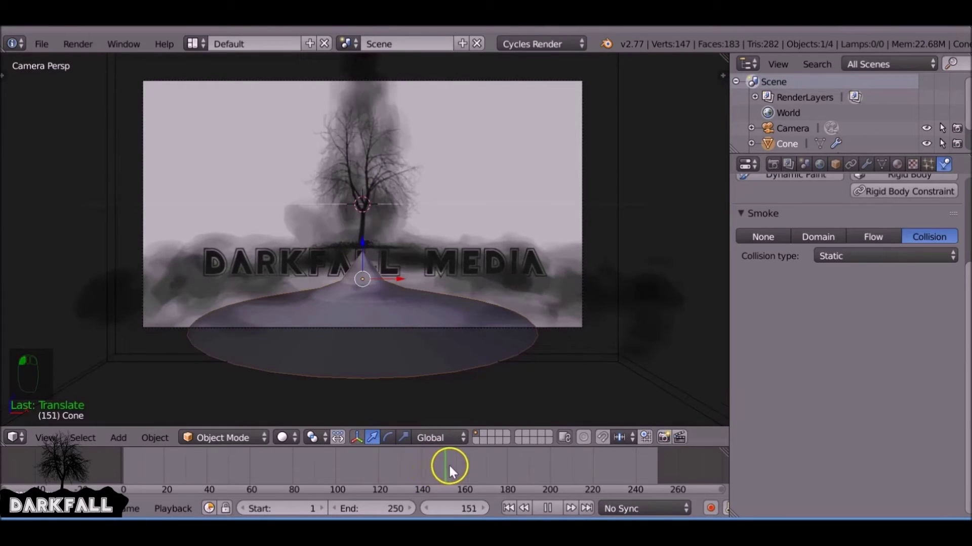
left_click_drag(459, 466, 438, 468)
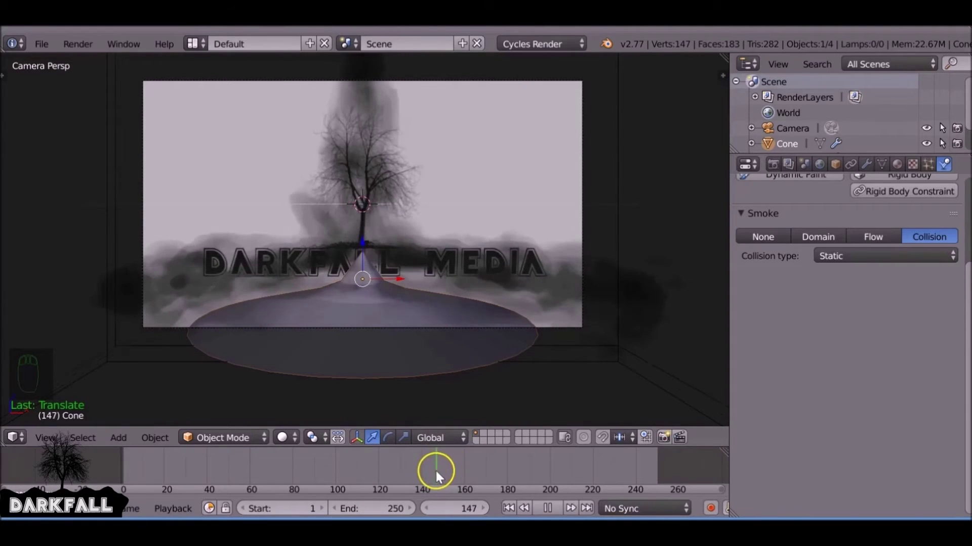
key("alt+a")
Step: Set the scene end frame to 150 and return to frame 1
left_click(385, 508)
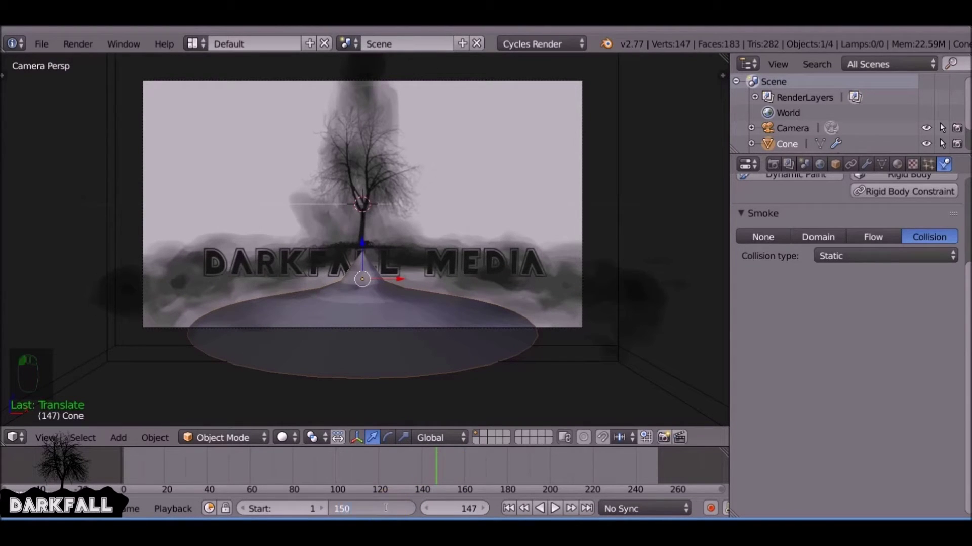
type("150")
key("Return")
left_click(511, 508)
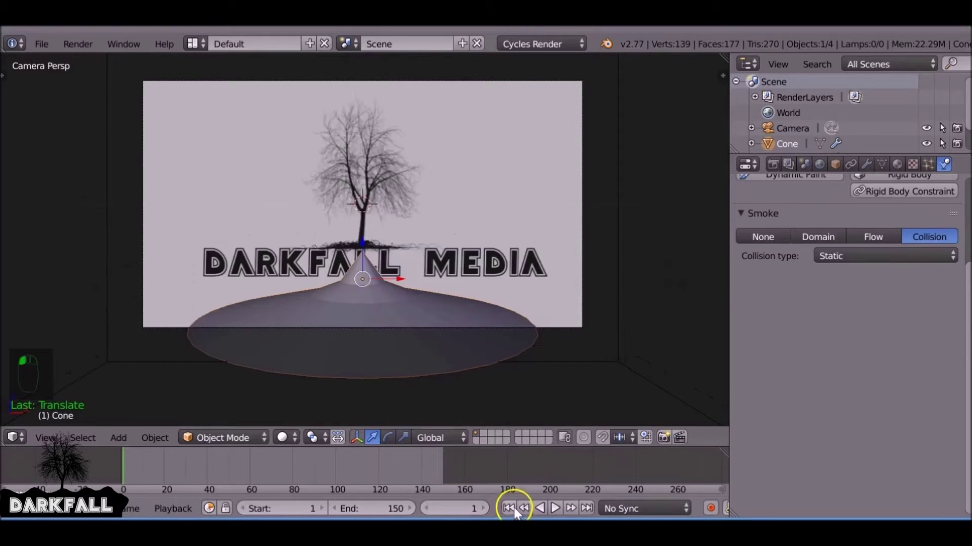
key("KP_0")
Step: On the icosphere emitter, darken the smoke colour and set flow subframes to 2
right_click(364, 87)
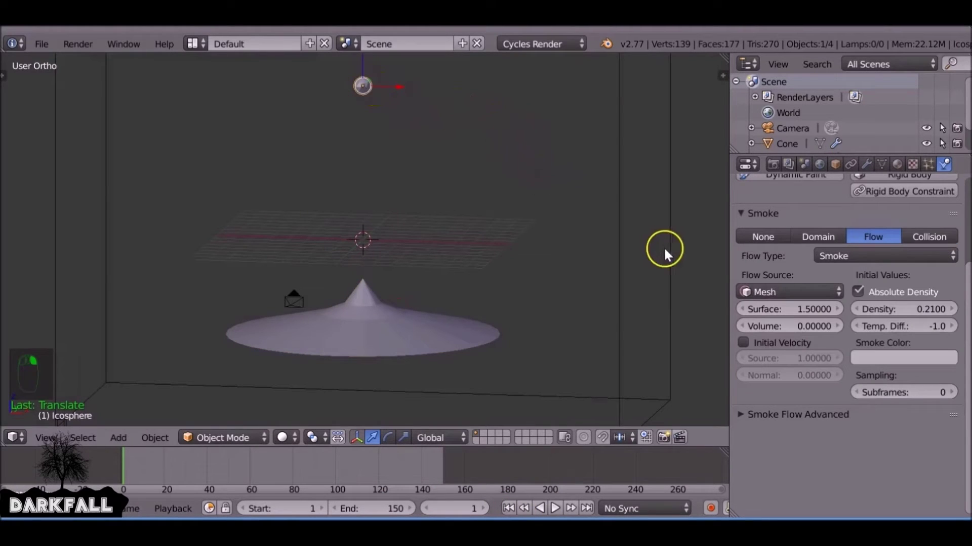
left_click(906, 357)
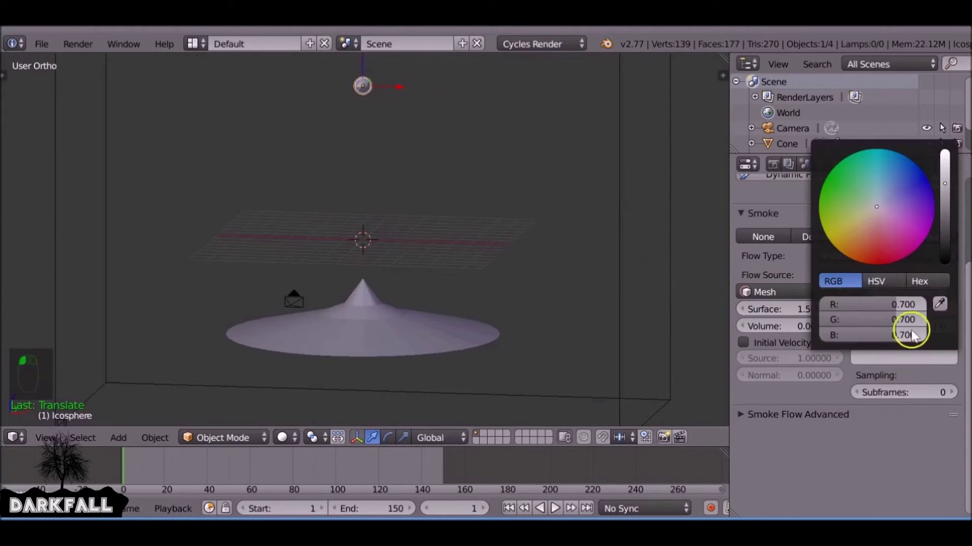
left_click_drag(946, 174, 948, 211)
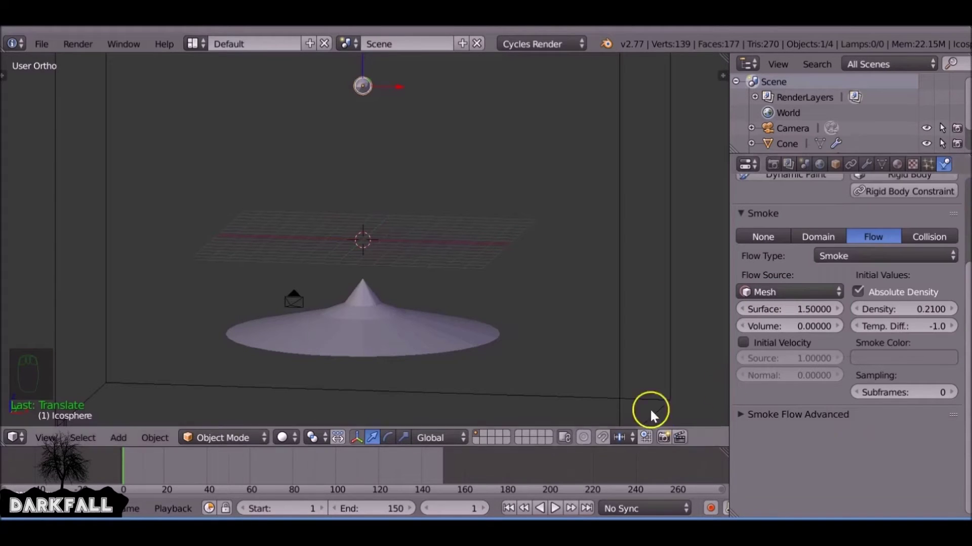
left_click(952, 392)
left_click(951, 392)
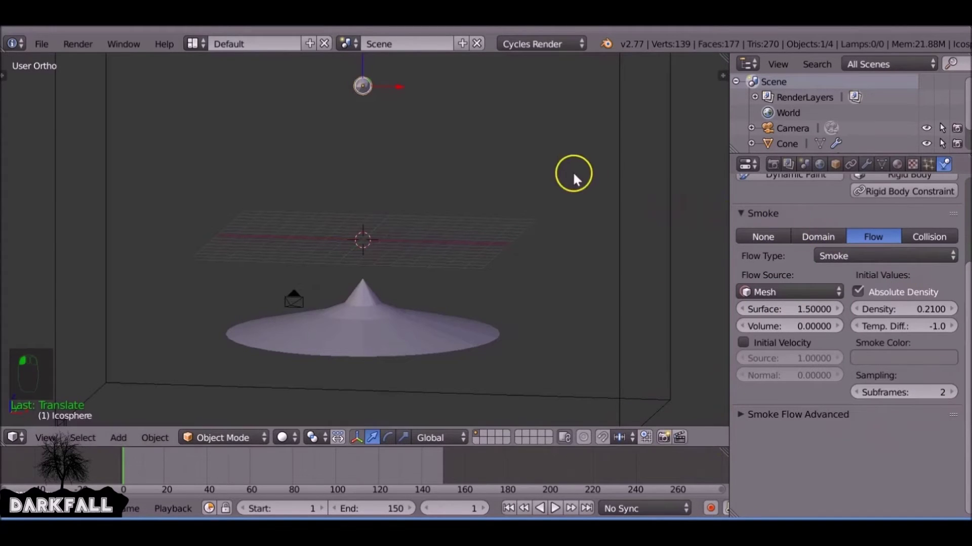
Step: Enable high-resolution smoke on the cube domain with 2 divisions and FFT noise, then play it
right_click(620, 144)
middle_click_drag(638, 187, 742, 334)
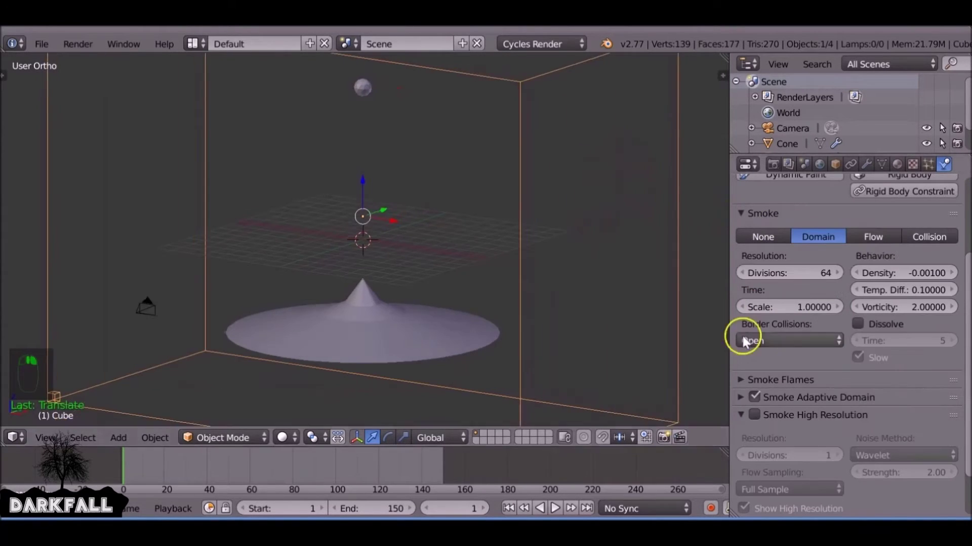
left_click(759, 414)
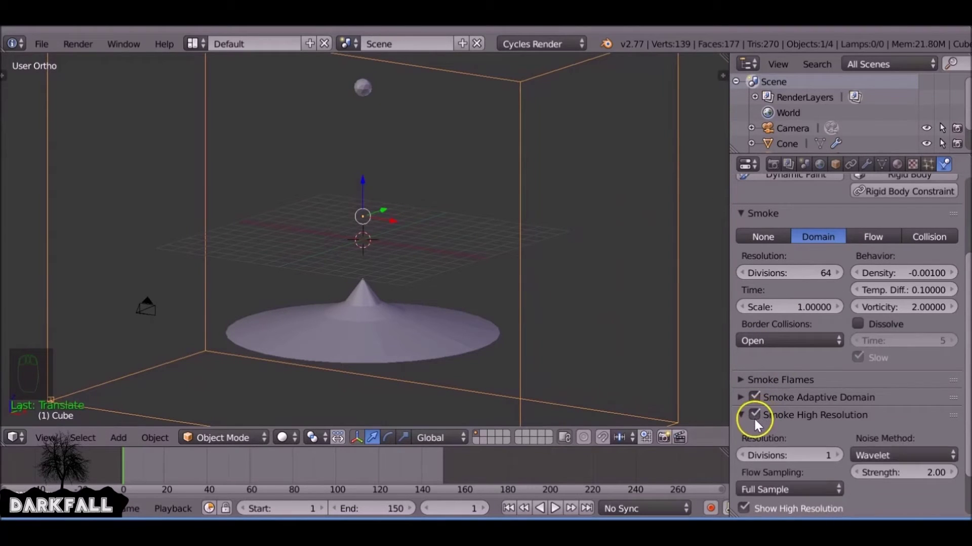
scroll(800, 427, "down", 2)
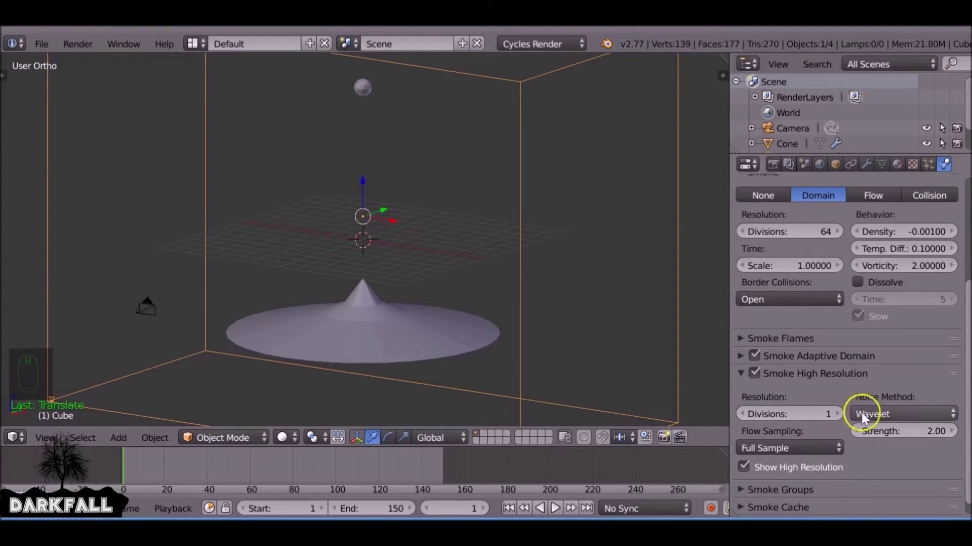
left_click(838, 415)
left_click(902, 414)
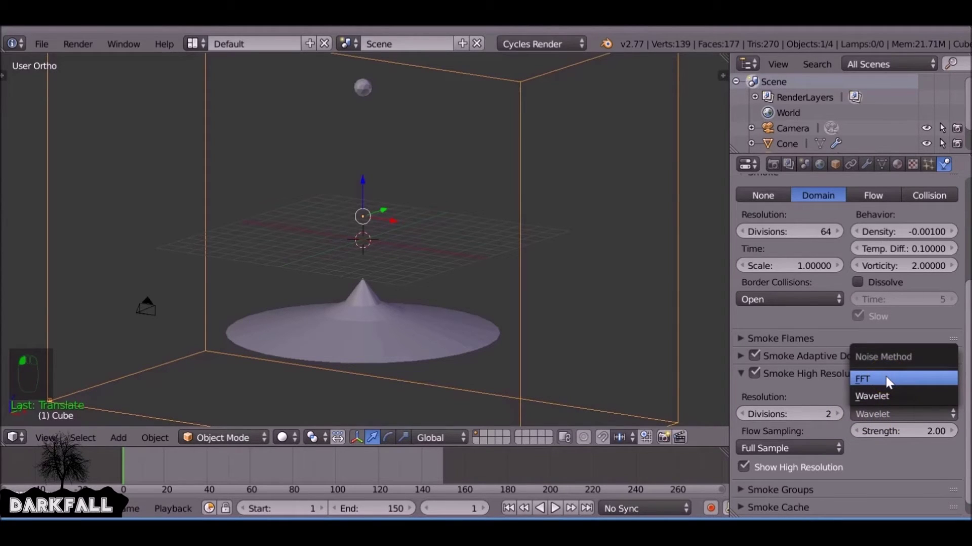
left_click(889, 379)
middle_click_drag(496, 342, 497, 348)
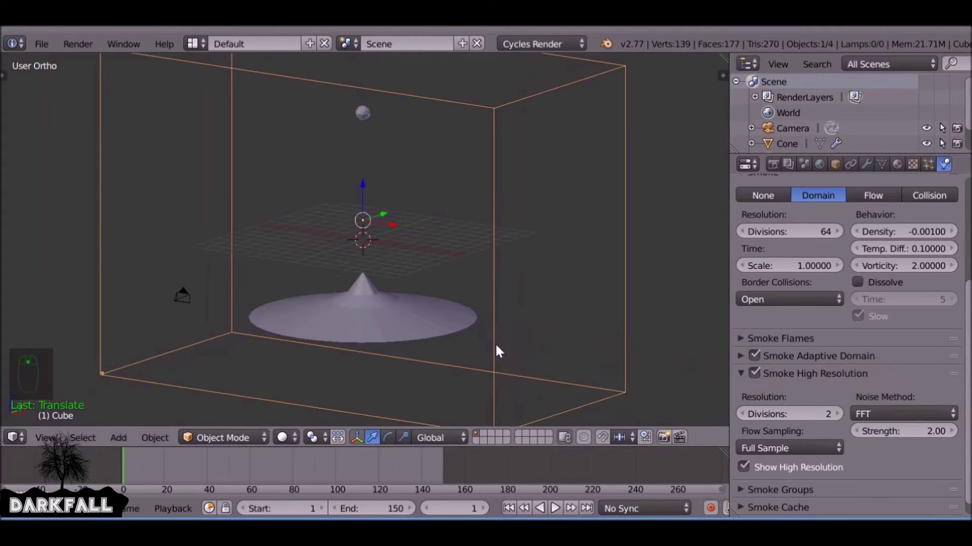
key("alt+a")
Step: Watch the smoke zoomed in through the camera, hiding the high-res display, pausing at frame 116
key("KP_0")
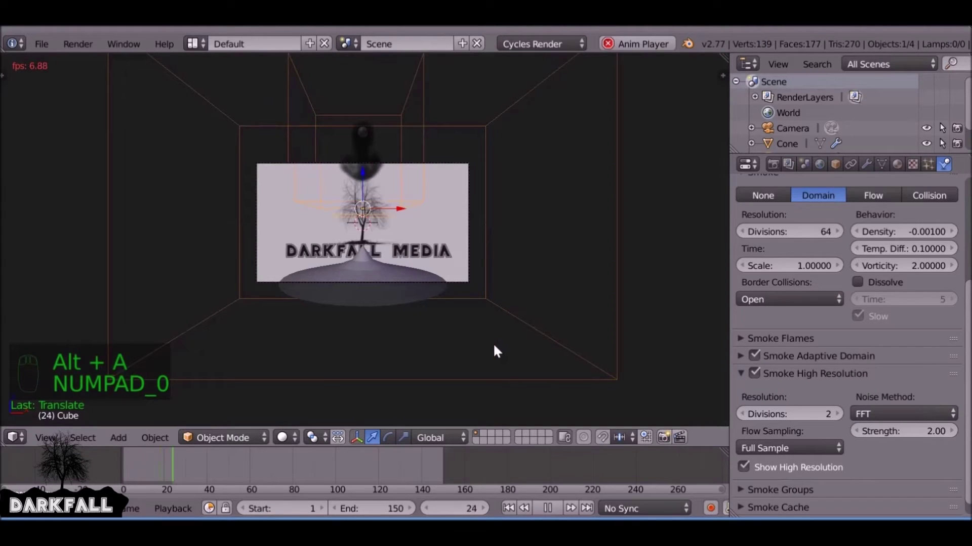
scroll(493, 342, "up", 3)
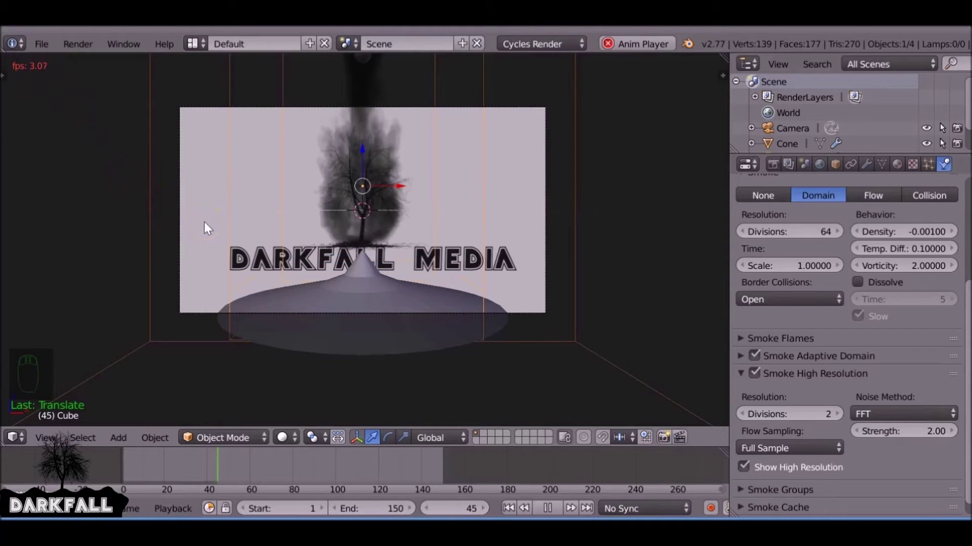
left_click(743, 467)
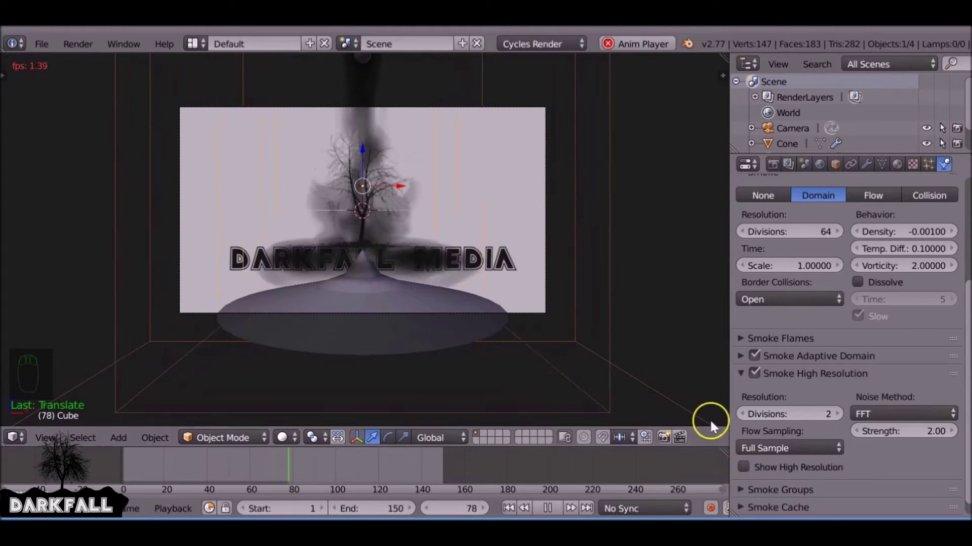
left_click(528, 261)
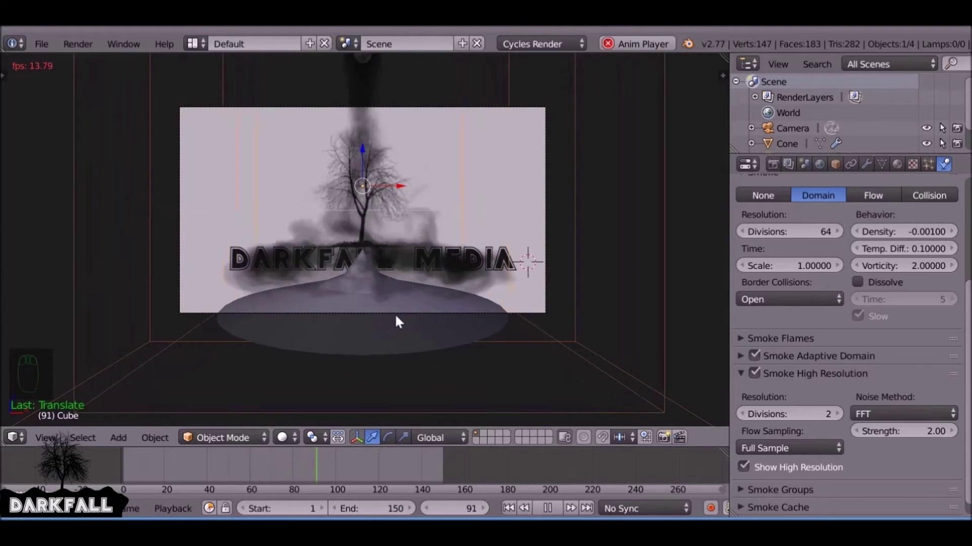
left_click(548, 506)
Step: Set the smoke cache end frame to 150 and bake all dynamics
scroll(778, 444, "down", 1)
left_click(773, 490)
scroll(773, 490, "down", 1)
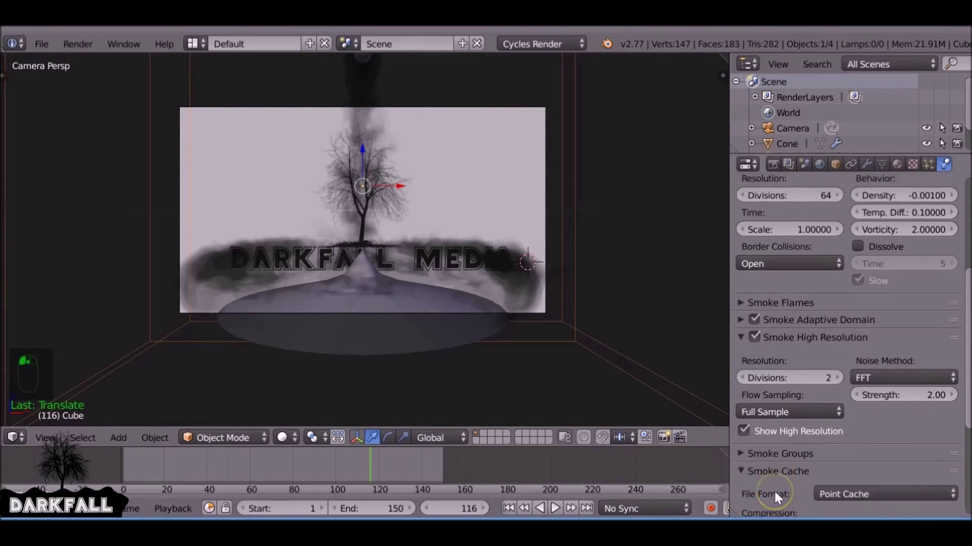
scroll(773, 490, "down", 3)
left_click(923, 425)
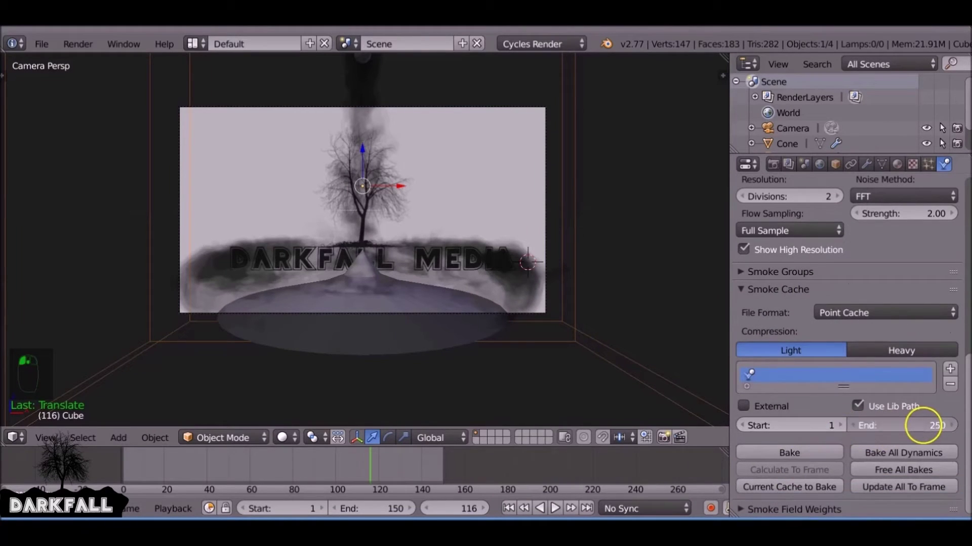
type("150")
key("Return")
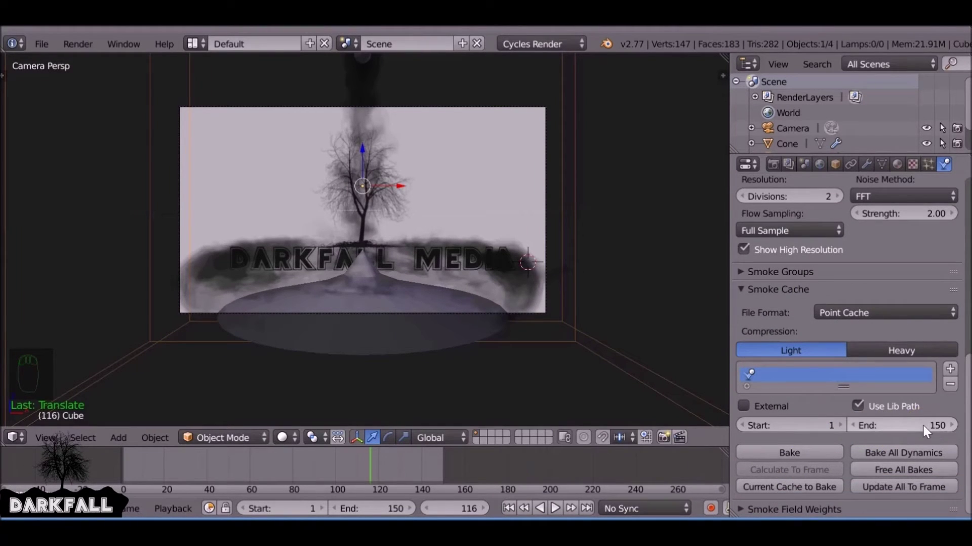
left_click(900, 449)
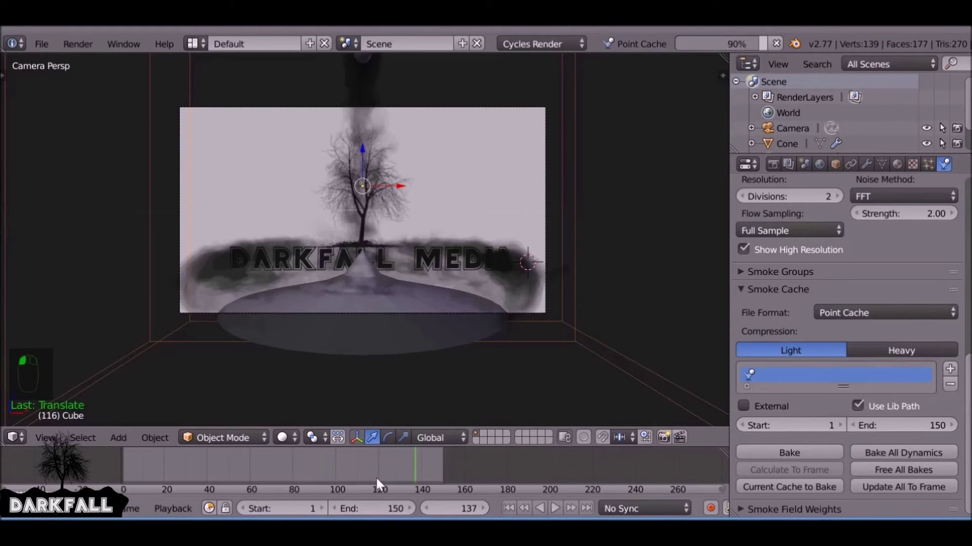
Step: Play the baked smoke to frame 91, then select the cone and start deleting it
left_click(536, 508)
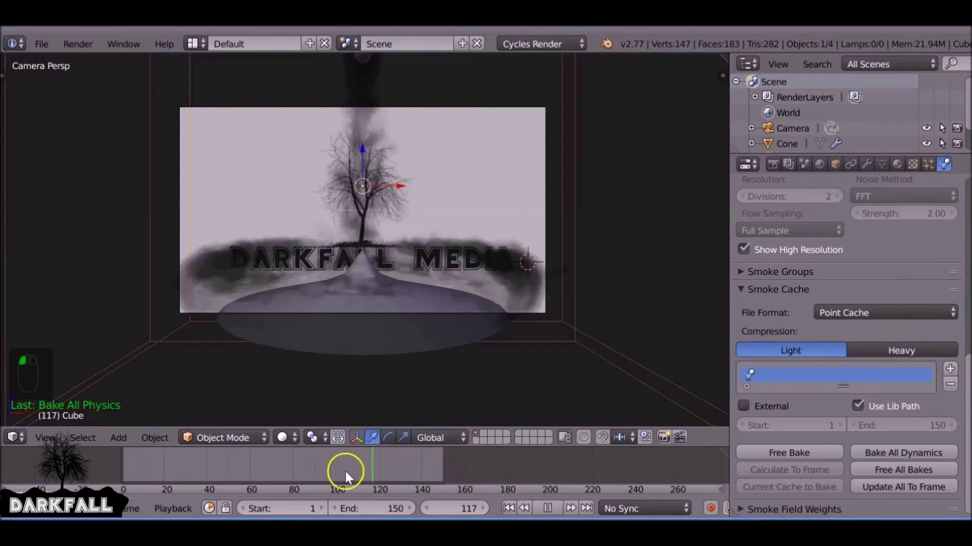
left_click(317, 458)
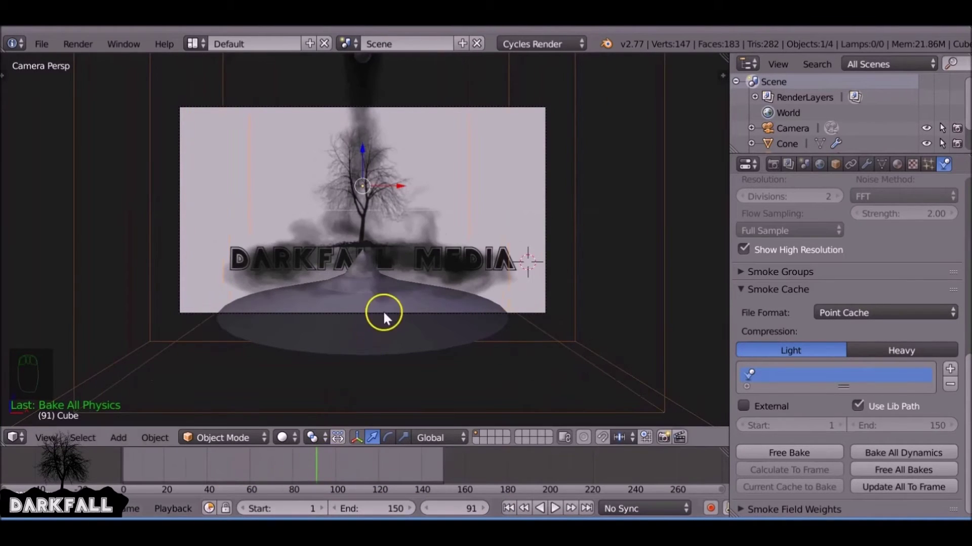
right_click(380, 329)
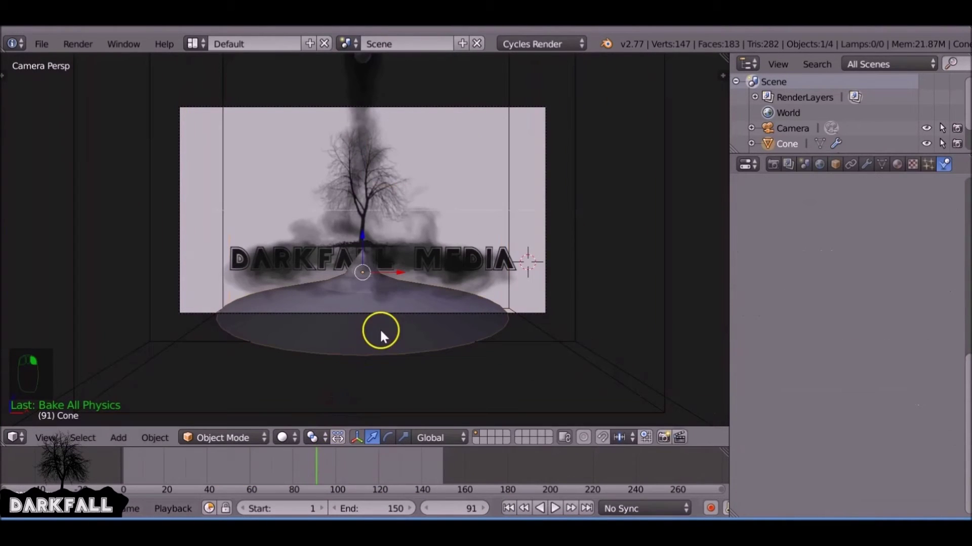
key("x")
left_click(465, 208)
Step: Confirm deleting the cone, briefly play the smoke, and rewind to frame 1
left_click(244, 470)
key("shift+alt+a")
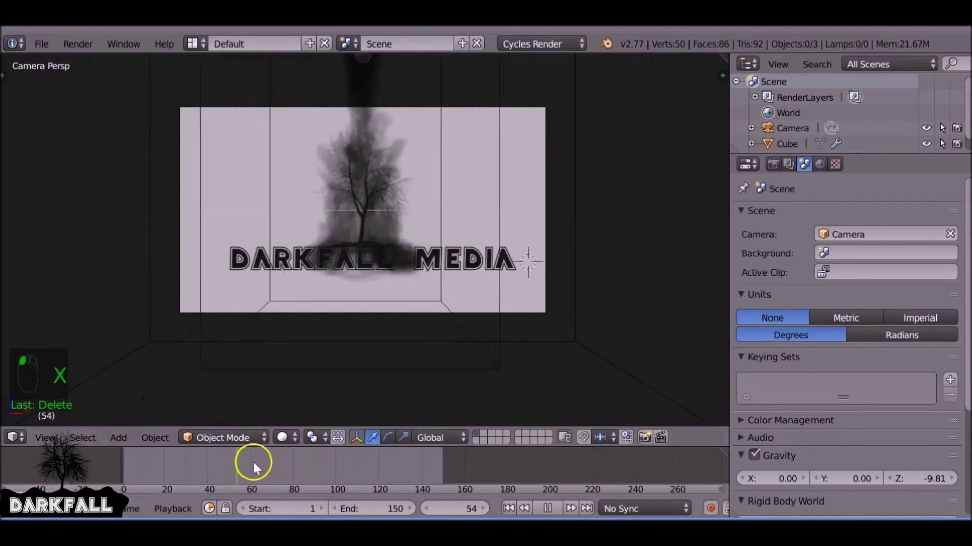
key("alt+a")
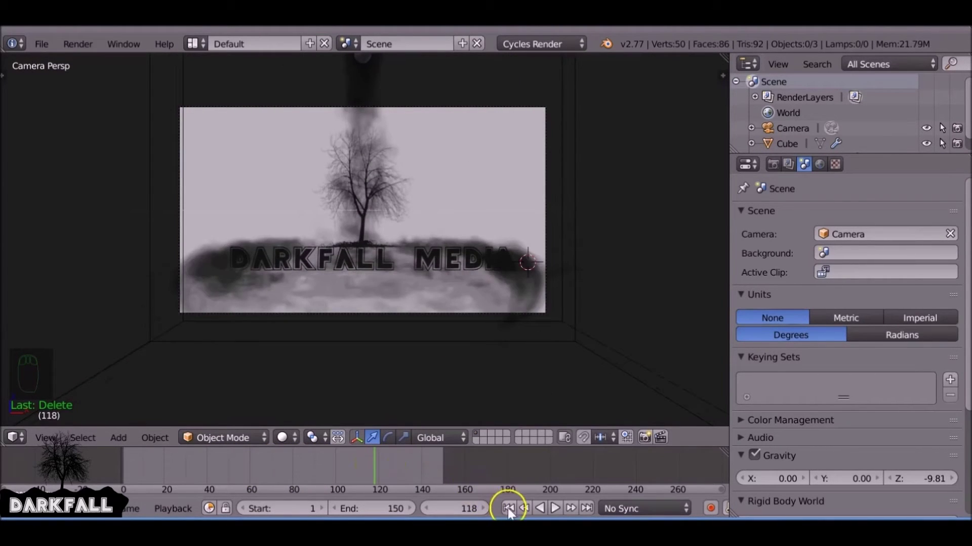
left_click(509, 509)
Step: Turn off the background reference images in the viewport sidebar
key("n")
scroll(687, 185, "up", 12)
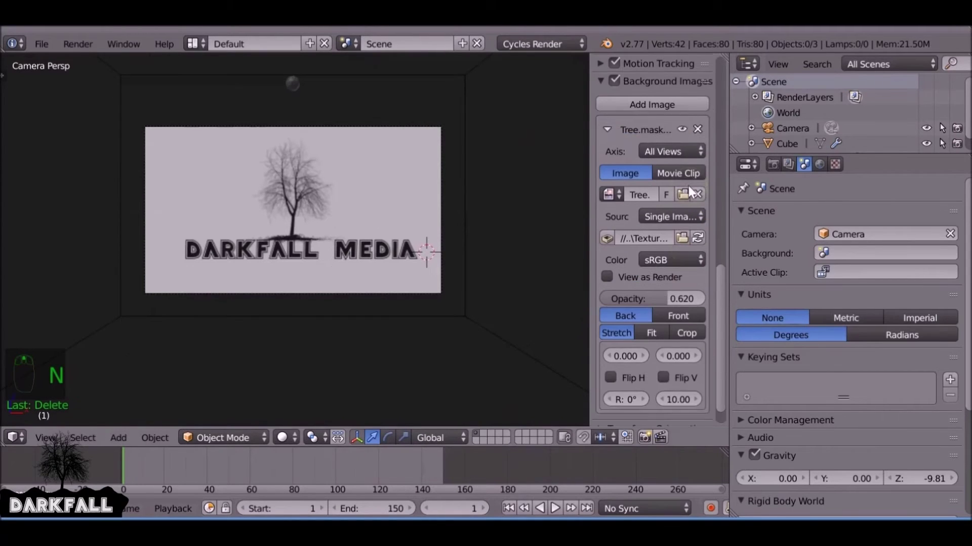
scroll(688, 186, "up", 3)
left_click(614, 121)
left_click(601, 121)
key("n")
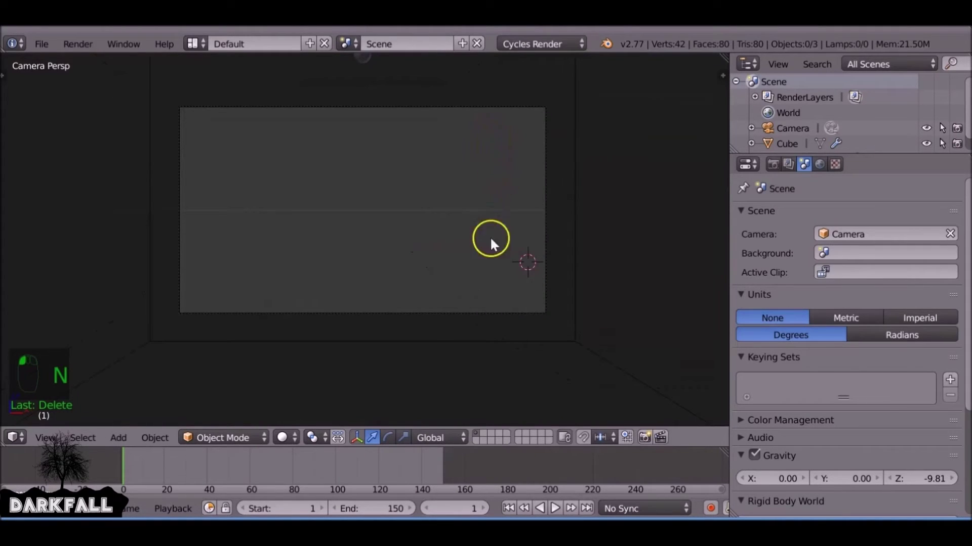
Step: Jump to frame 106 and run a test render, then cancel it
left_click_drag(197, 470, 348, 461)
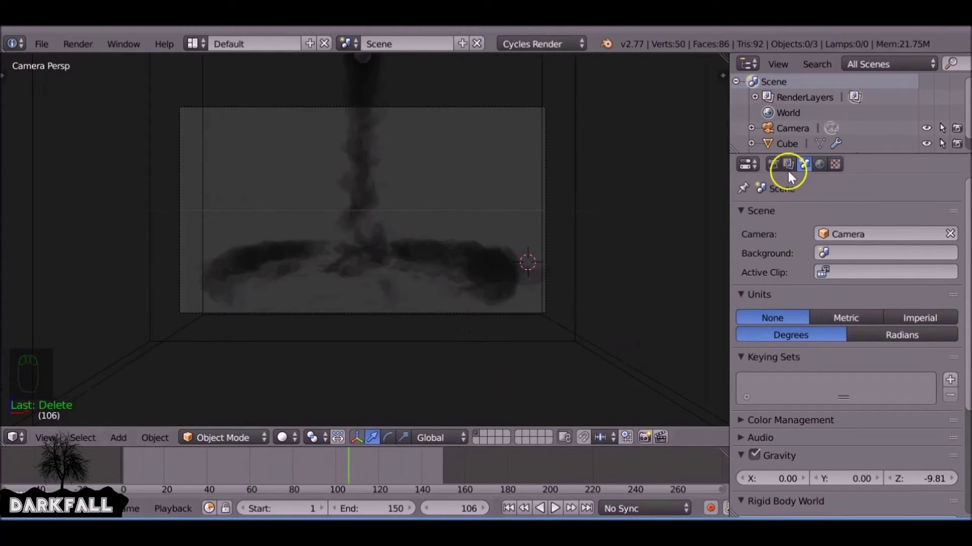
left_click(774, 164)
left_click(779, 231)
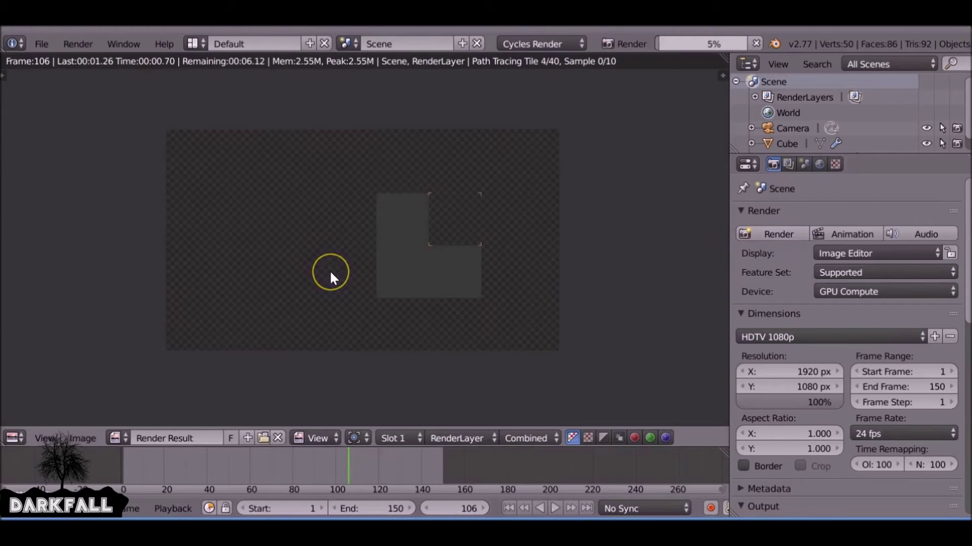
key("Escape")
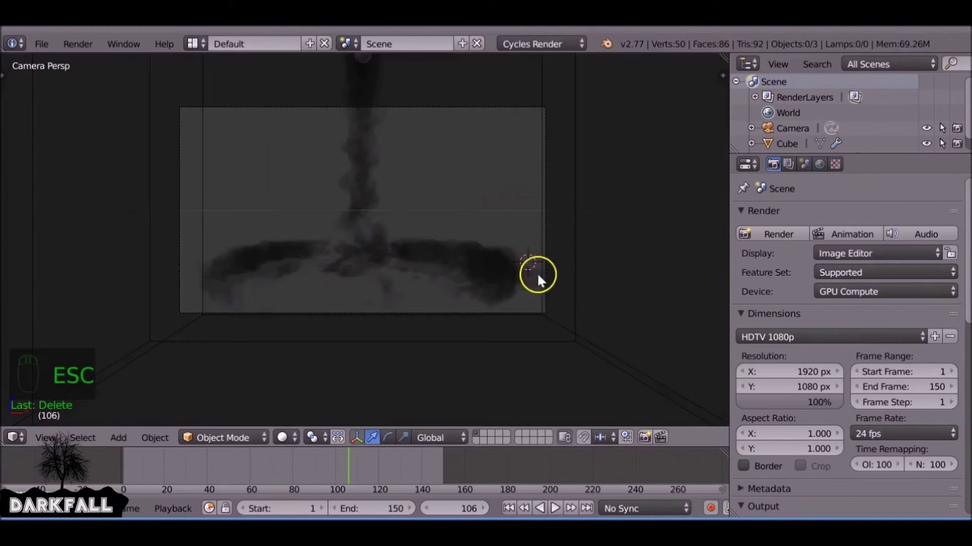
Step: Make the world colour white
left_click(789, 164)
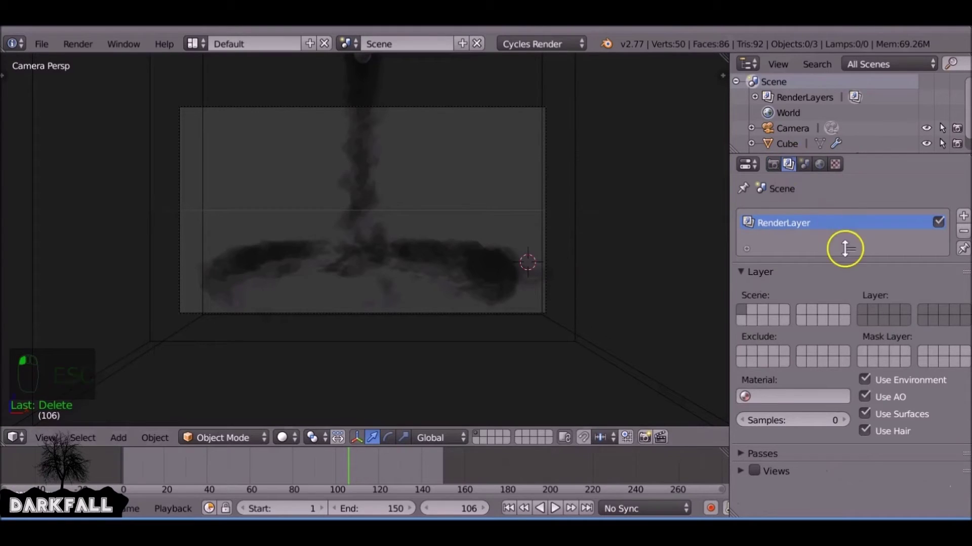
left_click(804, 164)
left_click(819, 164)
left_click(888, 316)
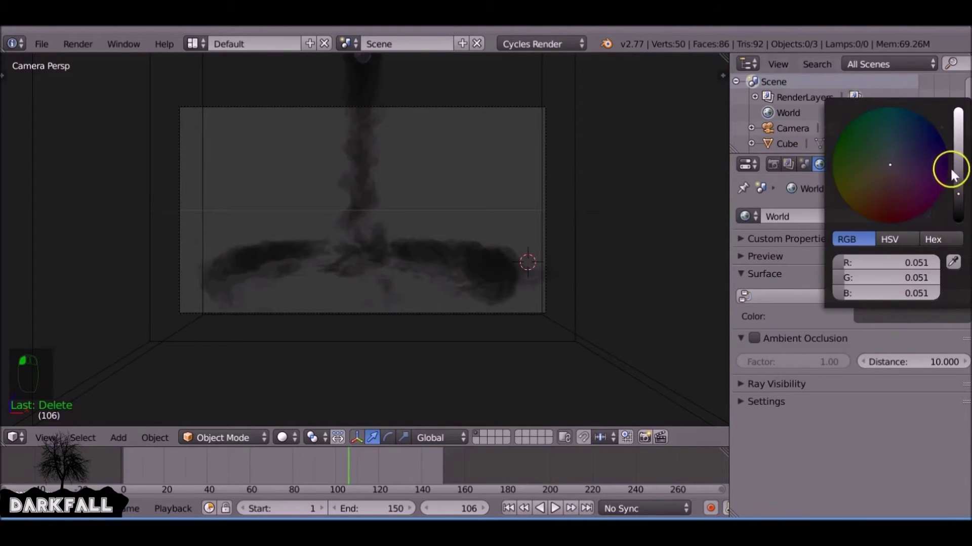
left_click_drag(948, 167, 955, 119)
Step: Keep PNG as the render output format and browse for the output folder
left_click(773, 164)
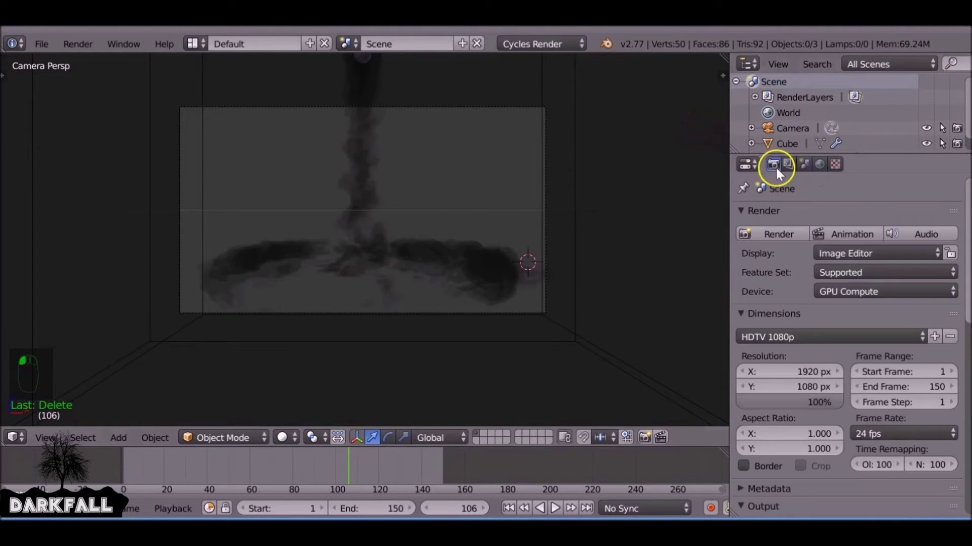
scroll(779, 359, "down", 15)
scroll(780, 359, "down", 5)
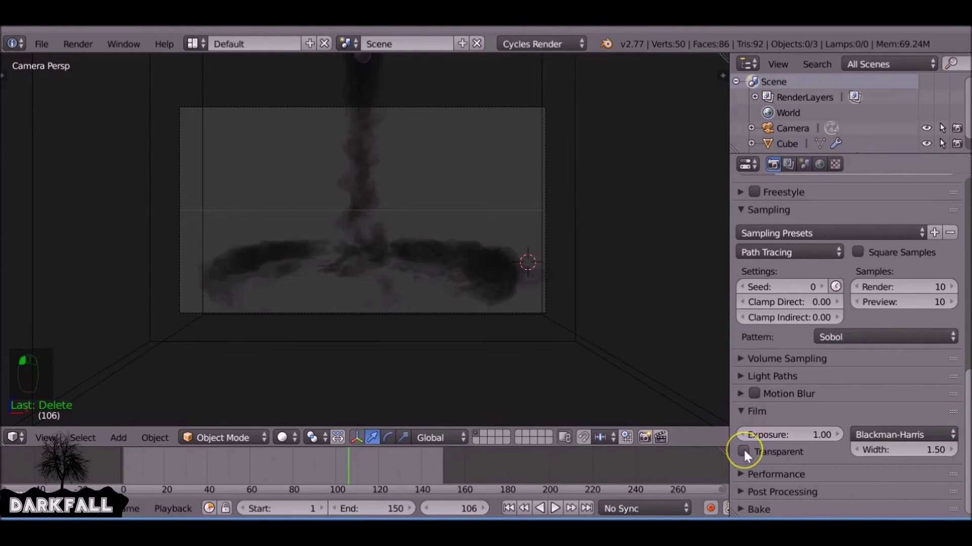
scroll(803, 346, "up", 11)
scroll(803, 346, "up", 1)
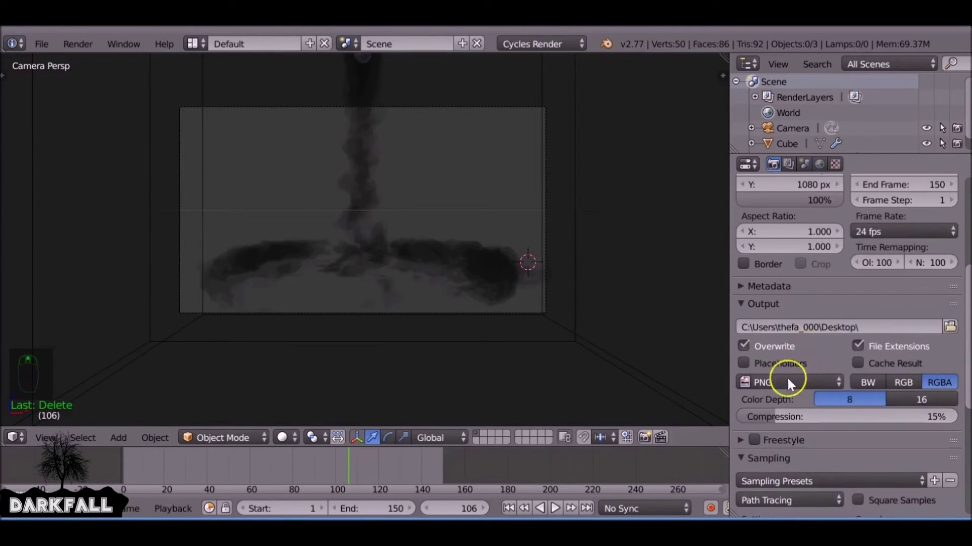
left_click(817, 384)
left_click(576, 298)
scroll(873, 420, "up", 2)
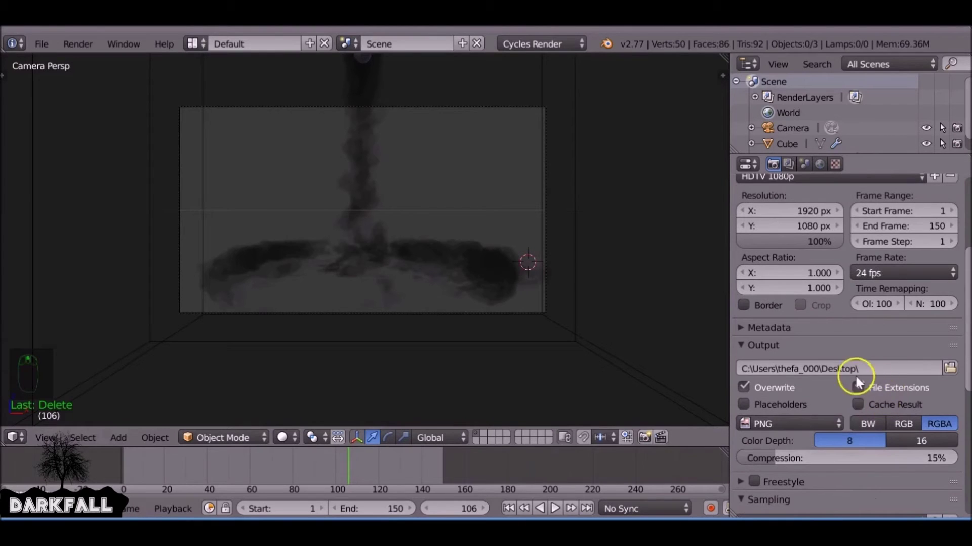
left_click(949, 368)
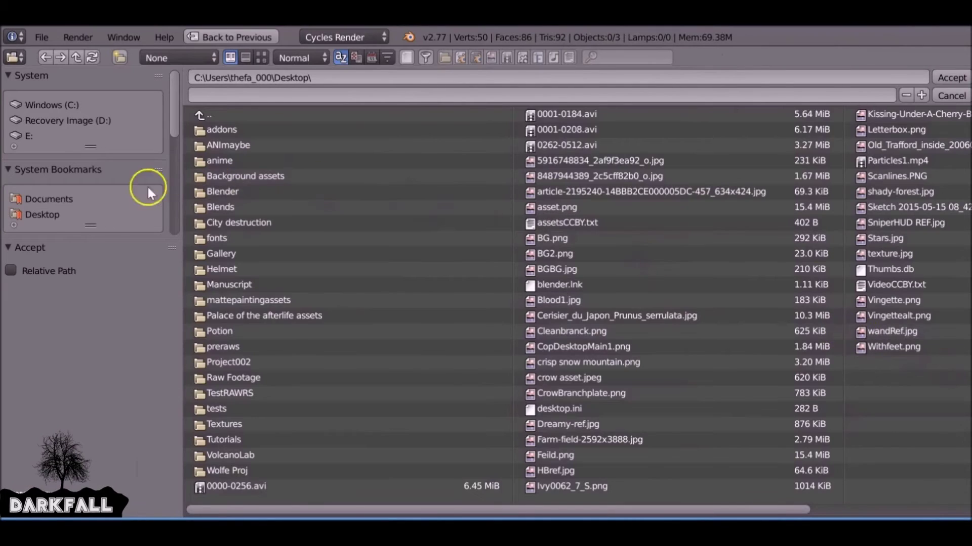
Step: Create and open a new SmokeyPNG's folder inside Tutorials\Smokey Reveal
left_click(236, 438)
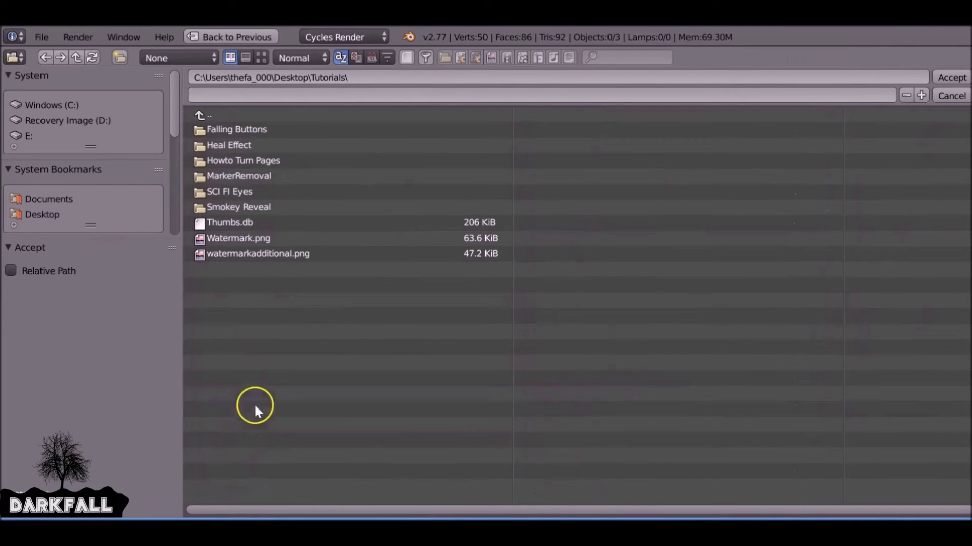
left_click(263, 207)
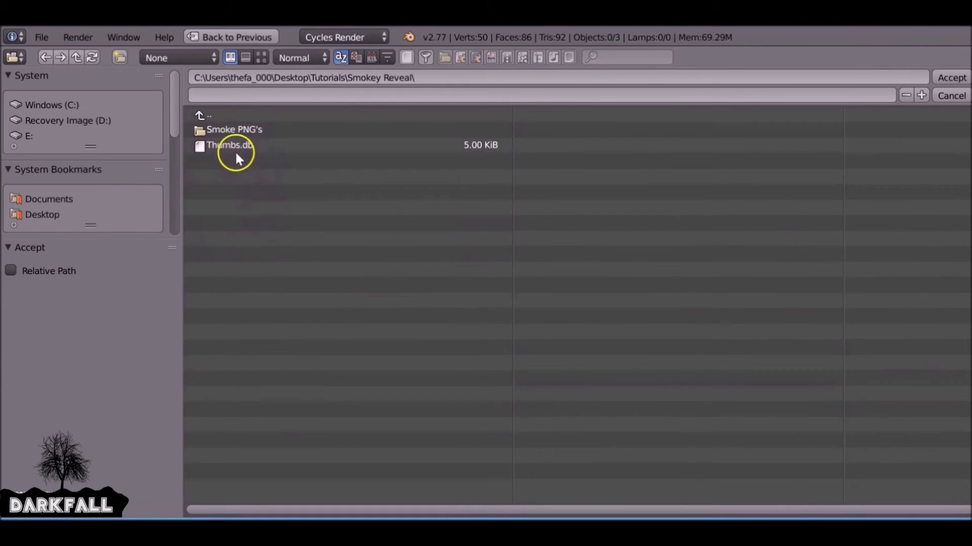
left_click(119, 57)
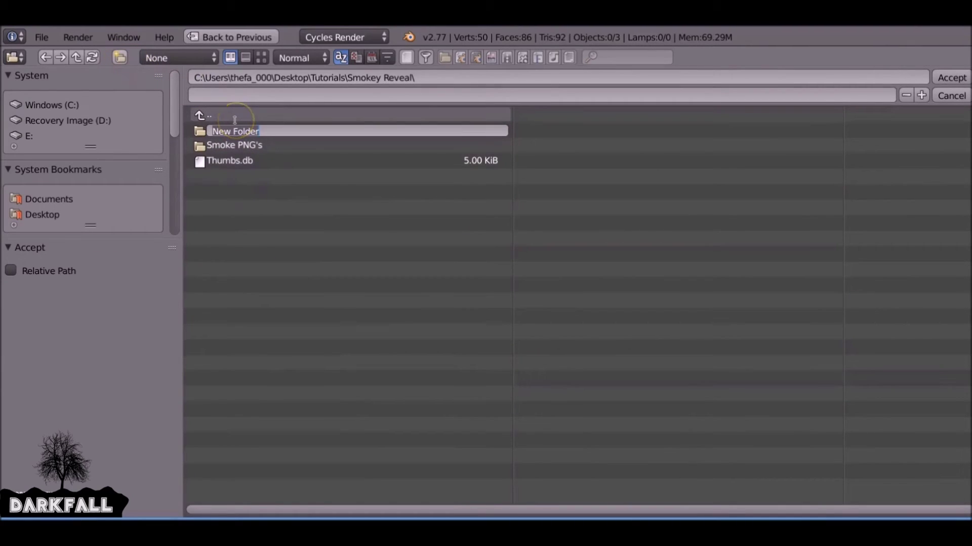
type("SmokeyPNG's")
key("Return")
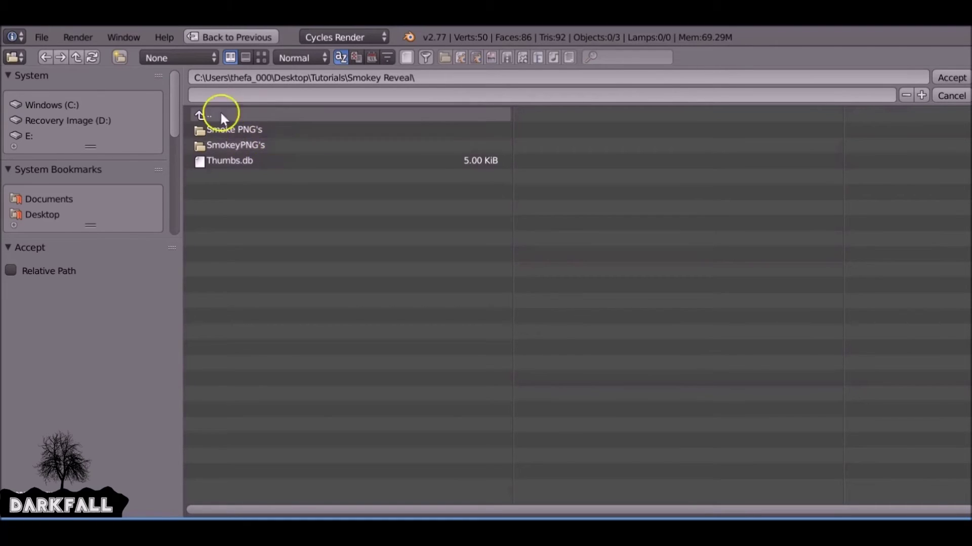
left_click(252, 144)
Step: Accept SmokeyPNG's as the render output folder
key("Return")
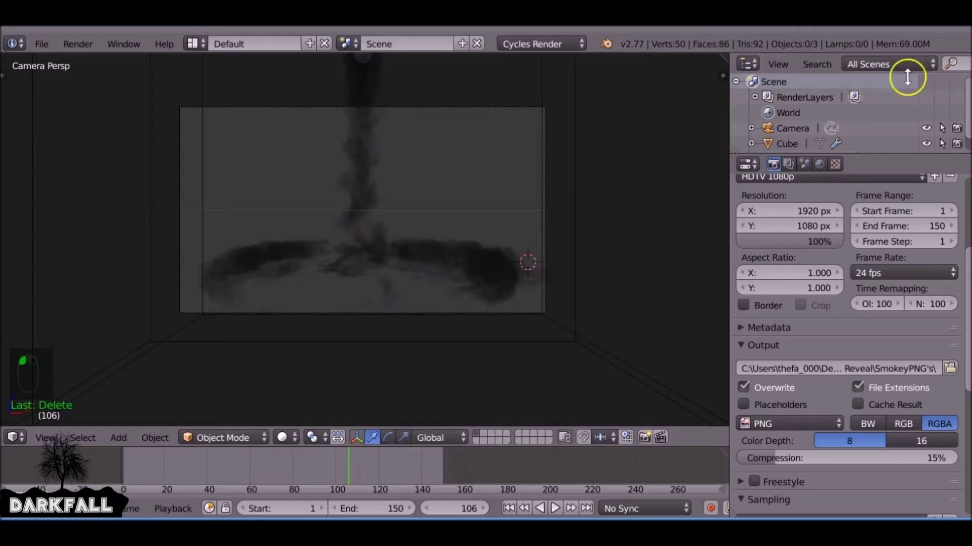
scroll(820, 329, "up", 2)
scroll(815, 328, "up", 2)
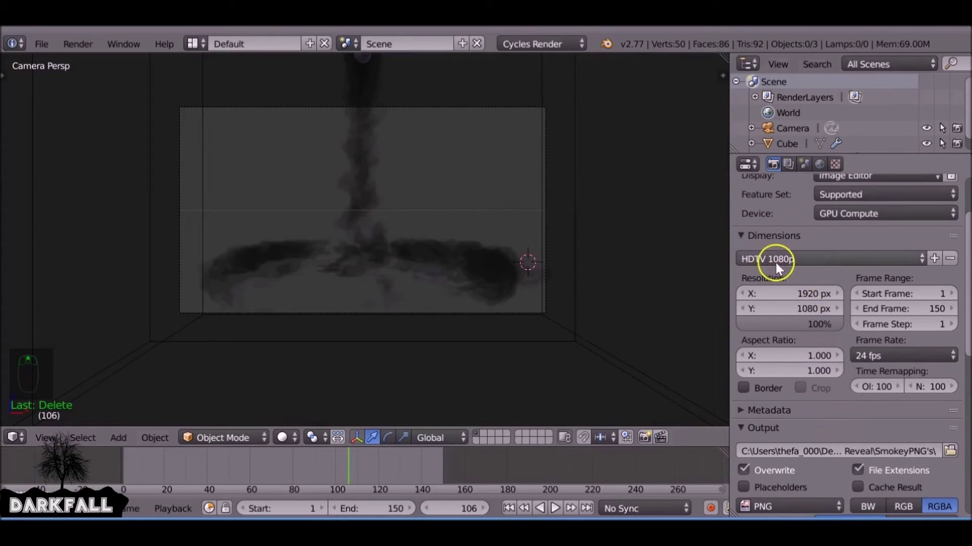
Step: Apply the HDTV 720p preset at 50% resolution, then select the smoke domain cube
left_click(800, 258)
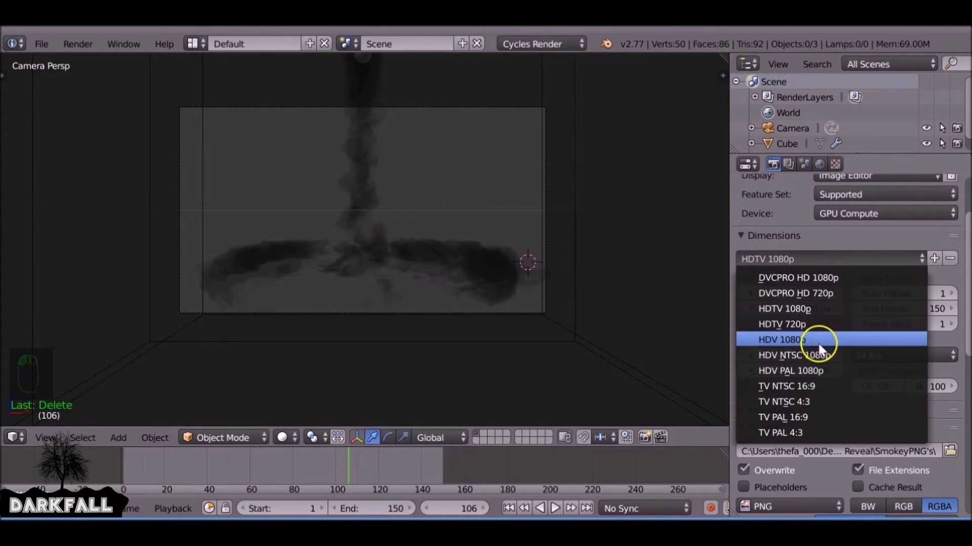
left_click(787, 326)
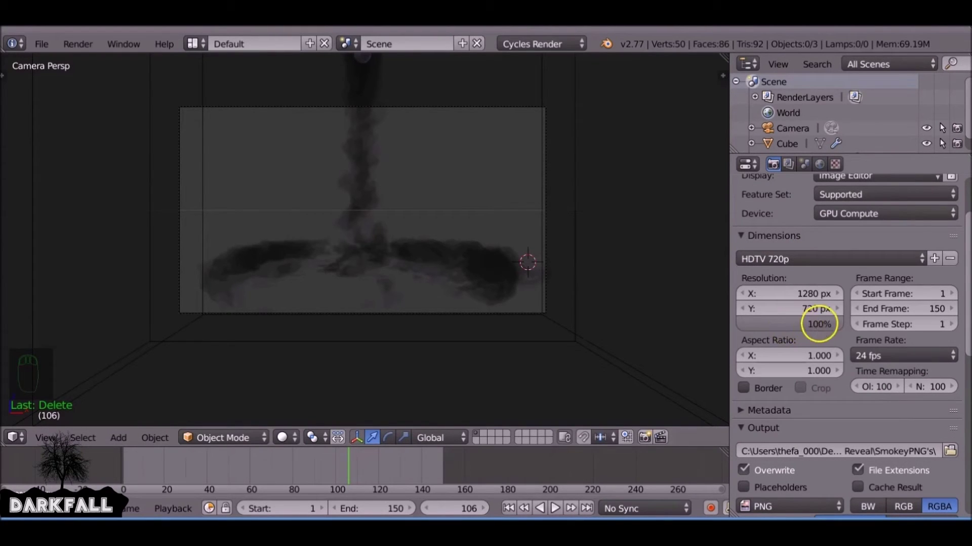
left_click(819, 323)
key("BackSpace")
key("BackSpace")
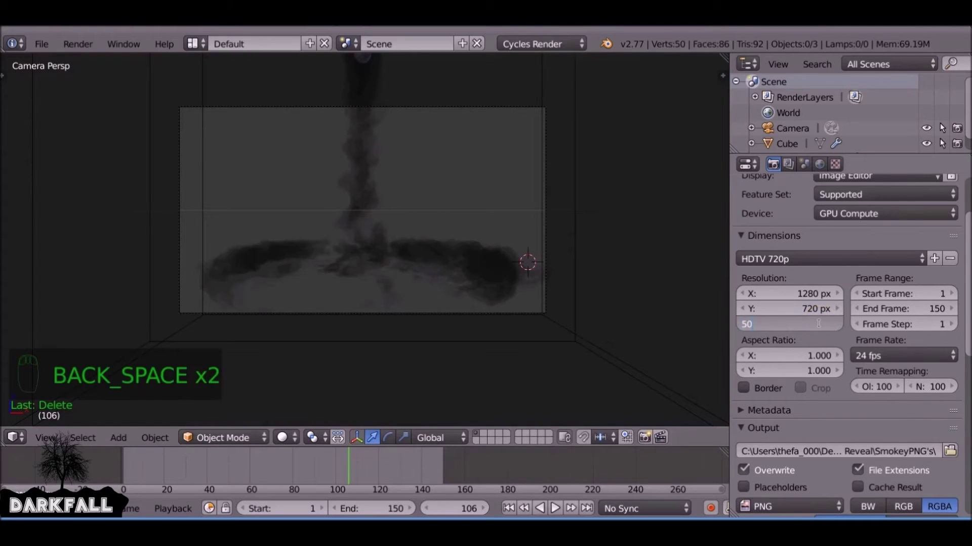
type("50")
left_click(817, 314)
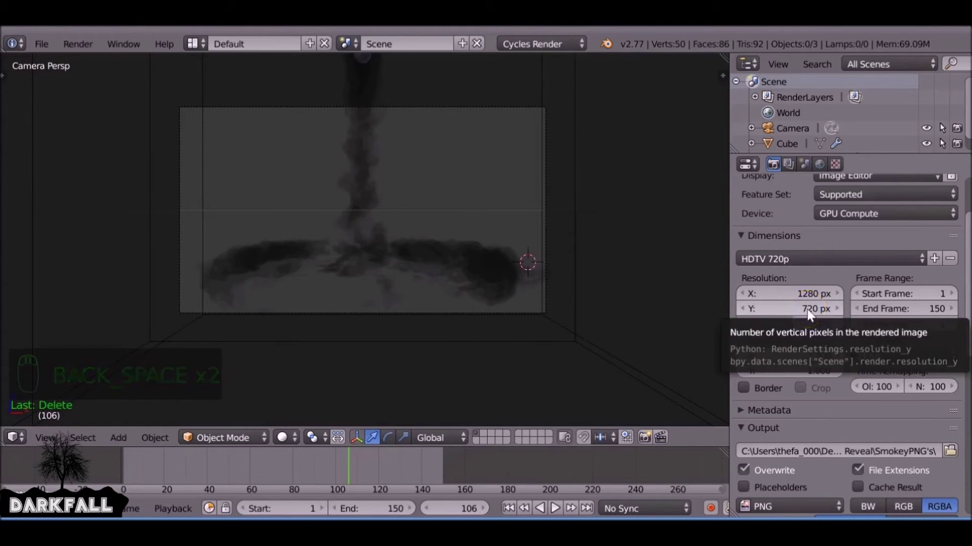
right_click(346, 140)
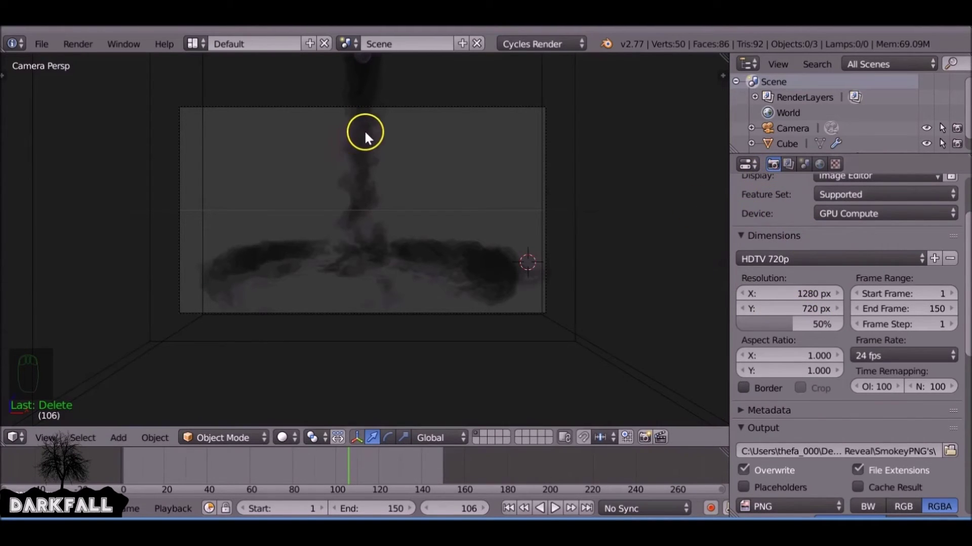
scroll(509, 92, "down", 2)
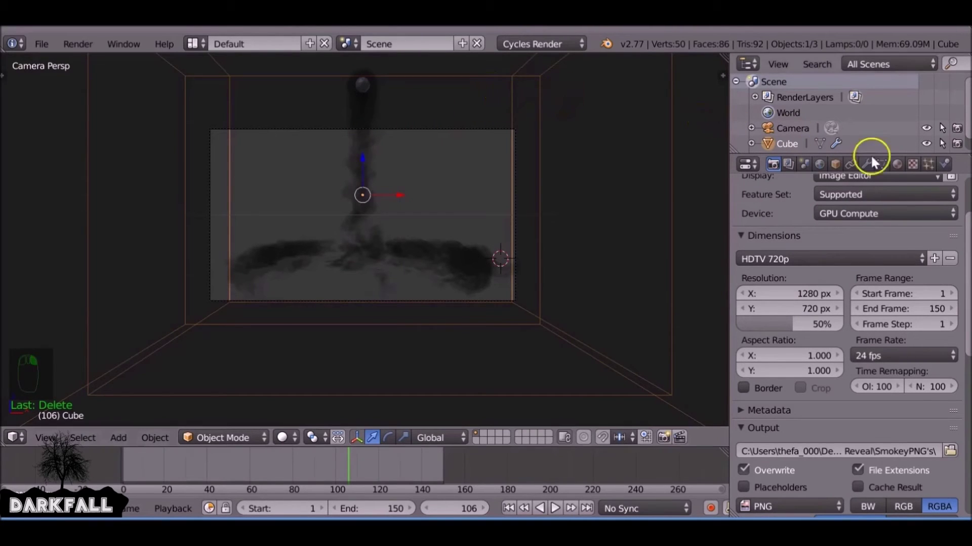
Step: Add a new Voxel Data texture to the smoke cube
left_click(913, 164)
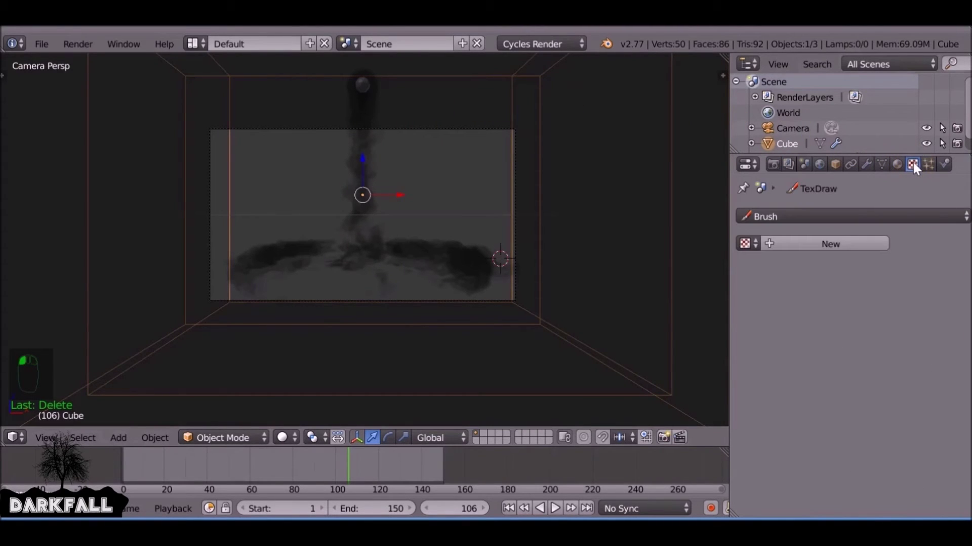
left_click(896, 163)
left_click(913, 163)
left_click(863, 244)
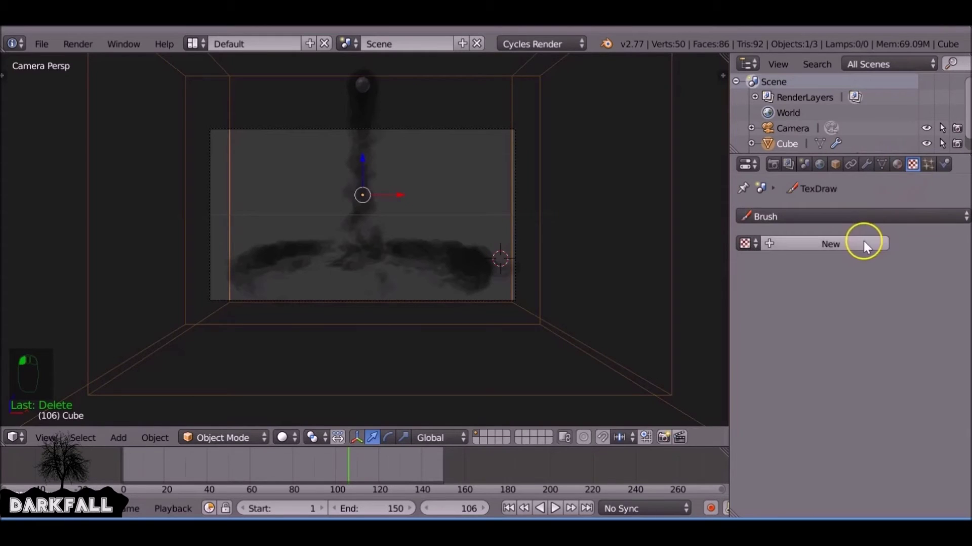
left_click(870, 259)
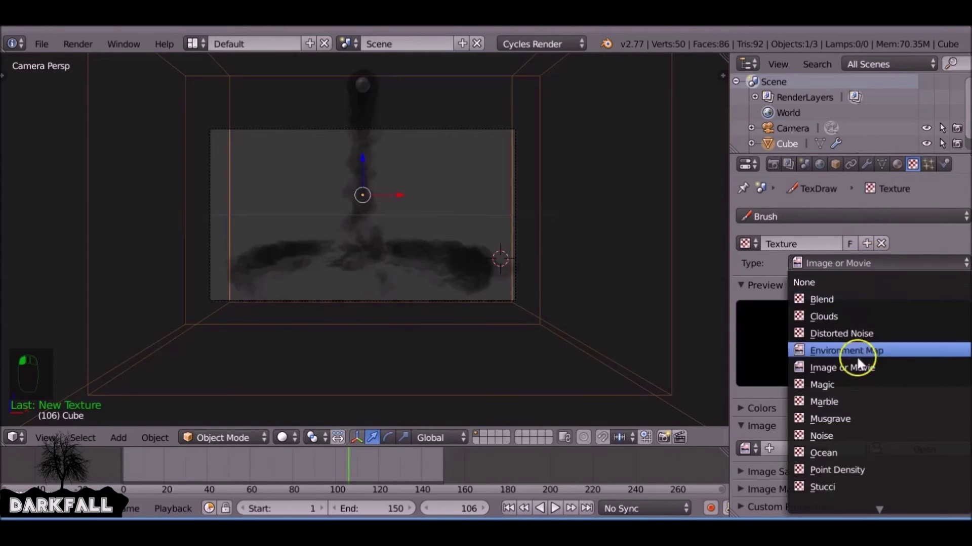
scroll(843, 446, "down", 5)
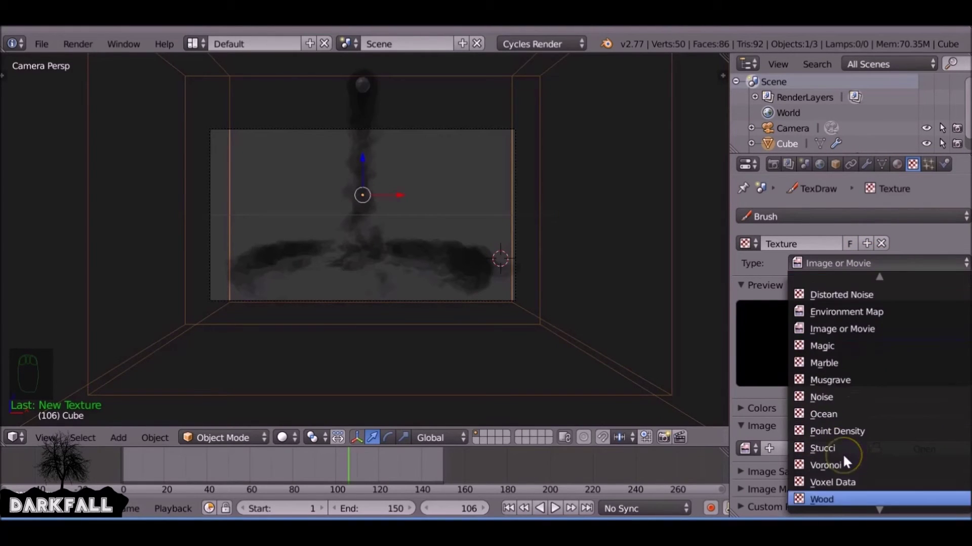
left_click(834, 478)
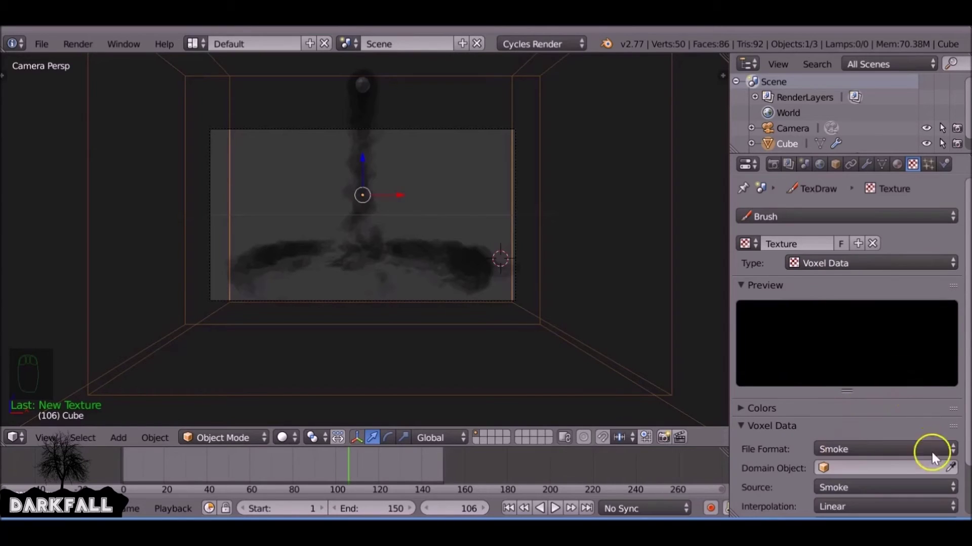
Step: Set the voxel texture's domain object to Cube and give the cube a new material
scroll(911, 447, "down", 2)
left_click(906, 428)
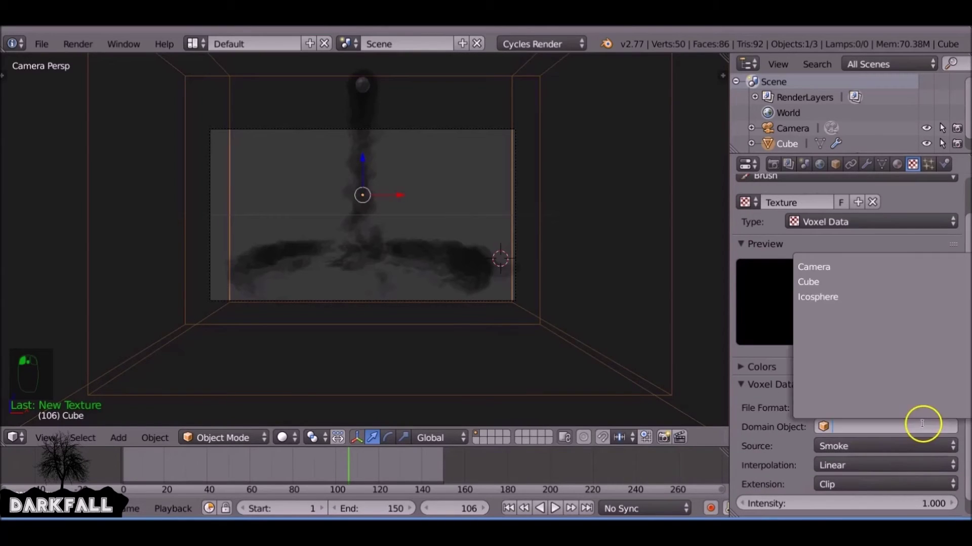
left_click(834, 277)
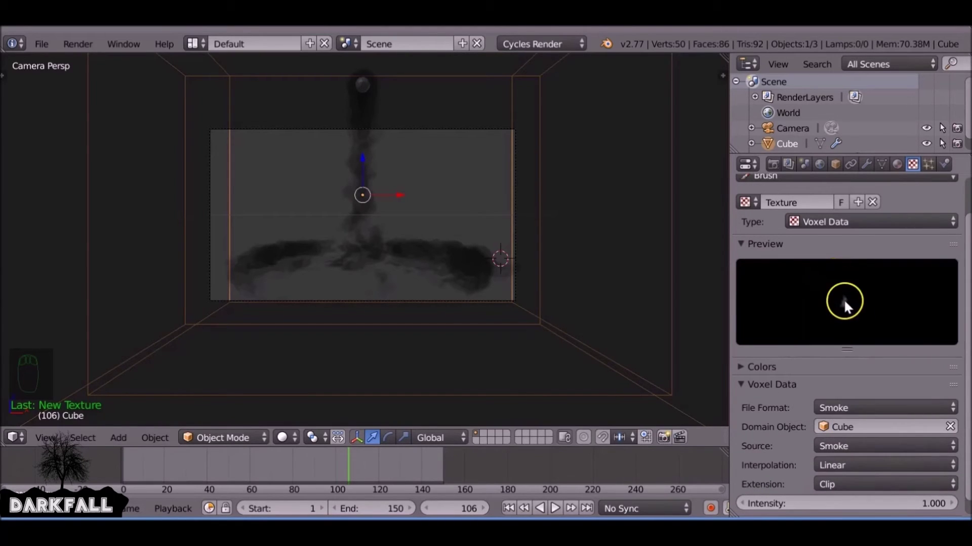
left_click(897, 163)
left_click(832, 266)
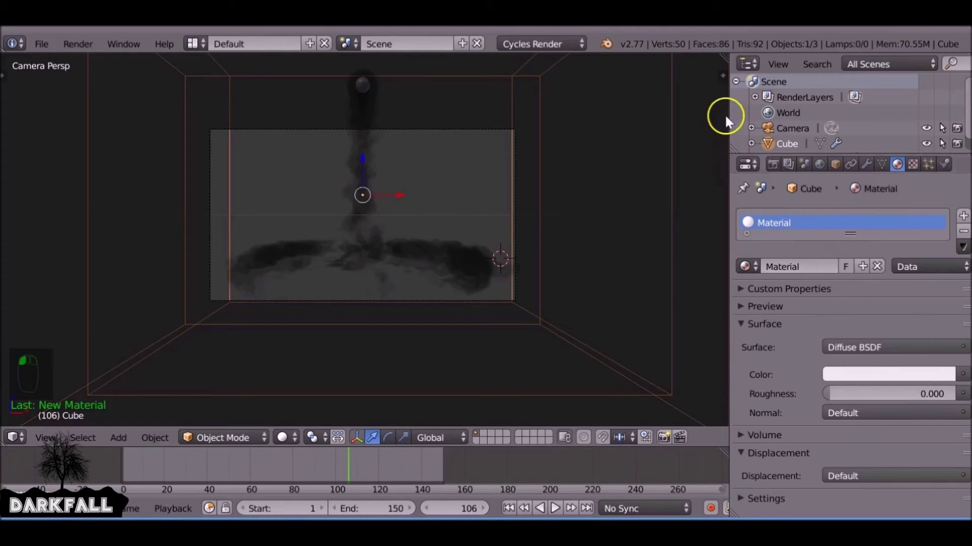
Step: Split the viewport and turn the upper area into a Node Editor showing the material nodes
left_click_drag(726, 64, 727, 223)
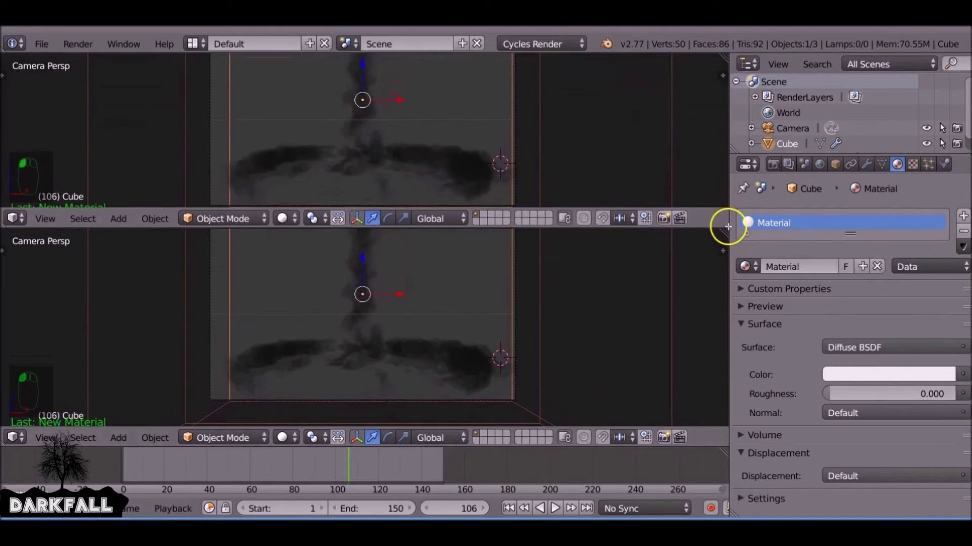
left_click(13, 218)
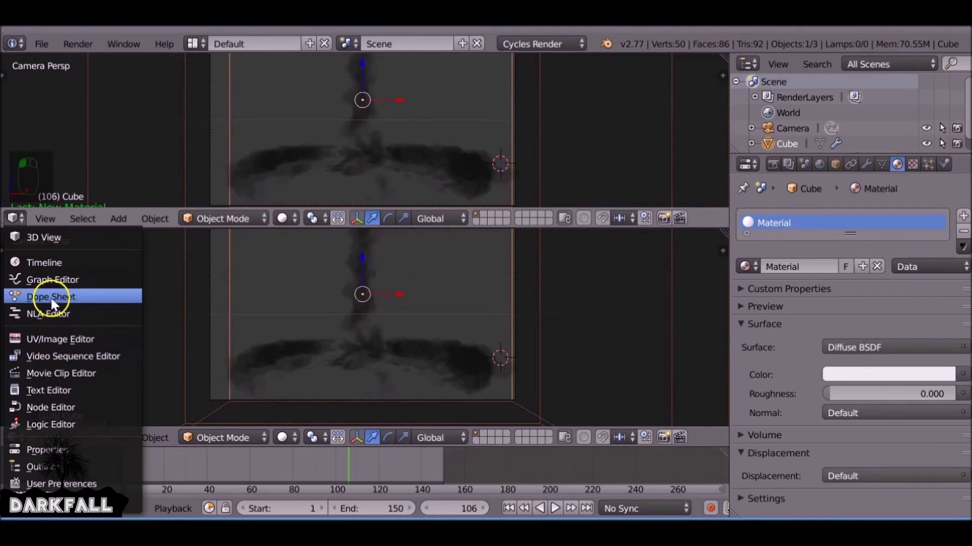
left_click(64, 408)
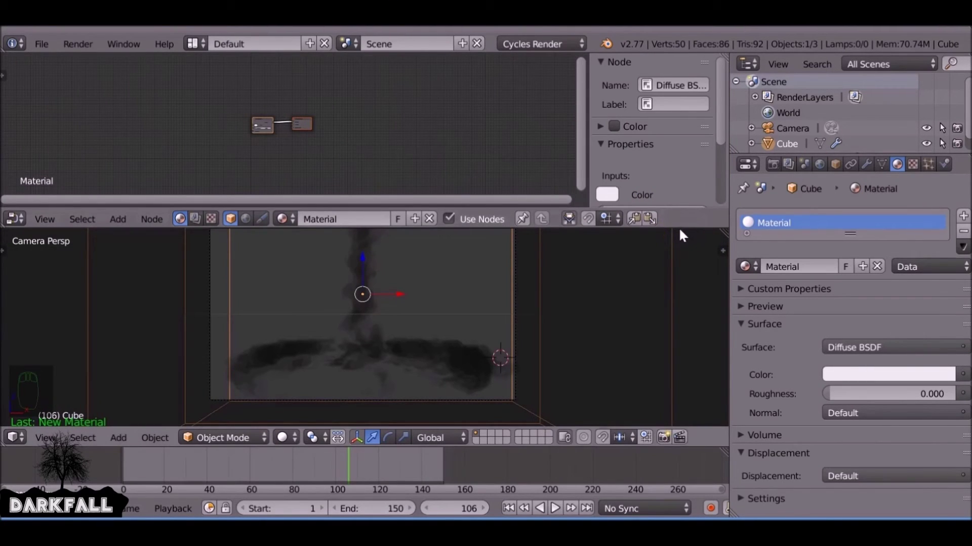
left_click_drag(674, 227, 674, 275)
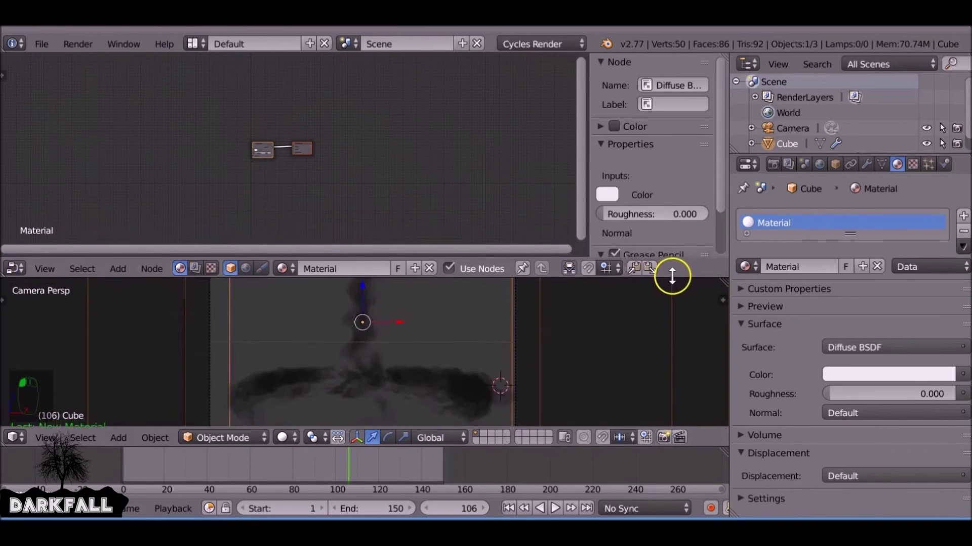
scroll(253, 116, "up", 5)
middle_click_drag(252, 116, 395, 96)
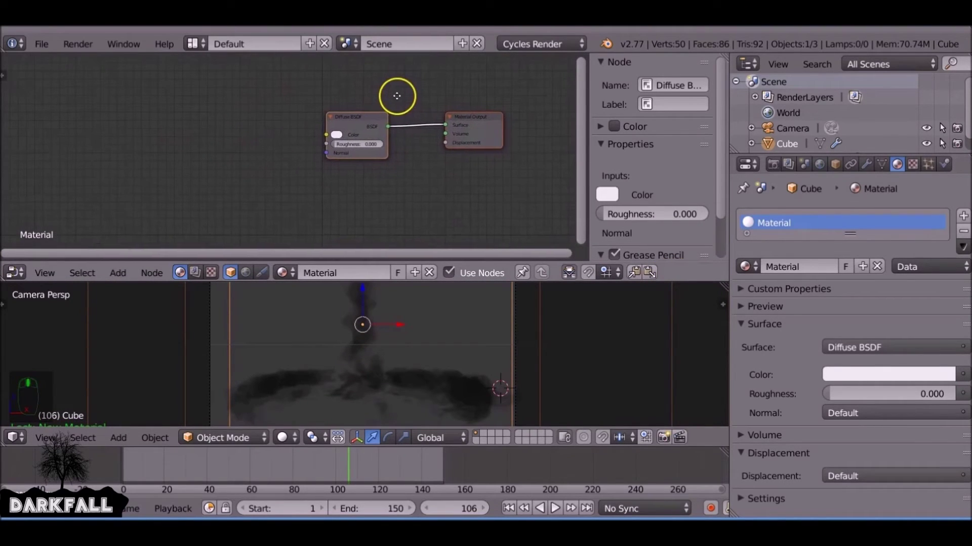
Step: Delete the Diffuse BSDF node, enlarge the 3D view again, and switch to an empty layer
left_click(373, 118)
key("x")
scroll(376, 120, "down", 1)
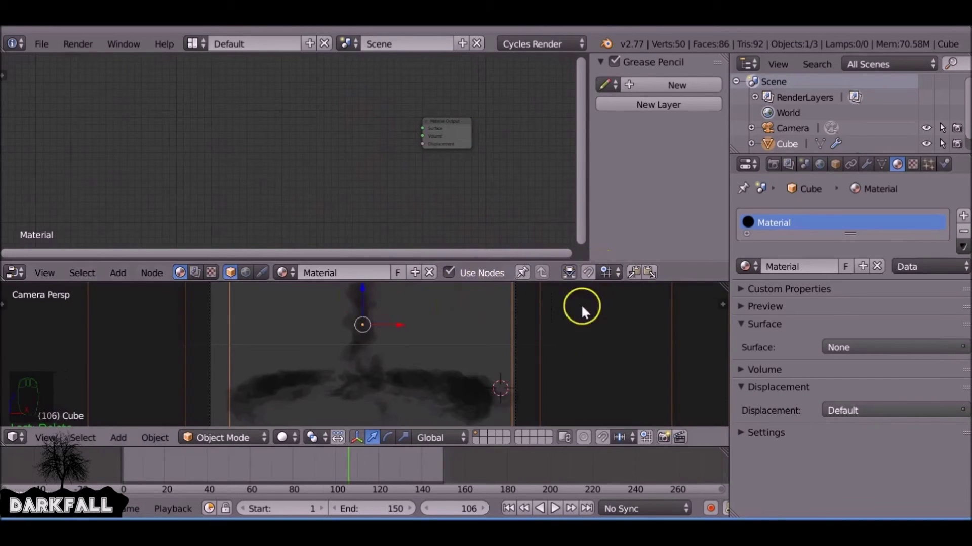
left_click_drag(689, 280, 663, 118)
left_click(483, 434)
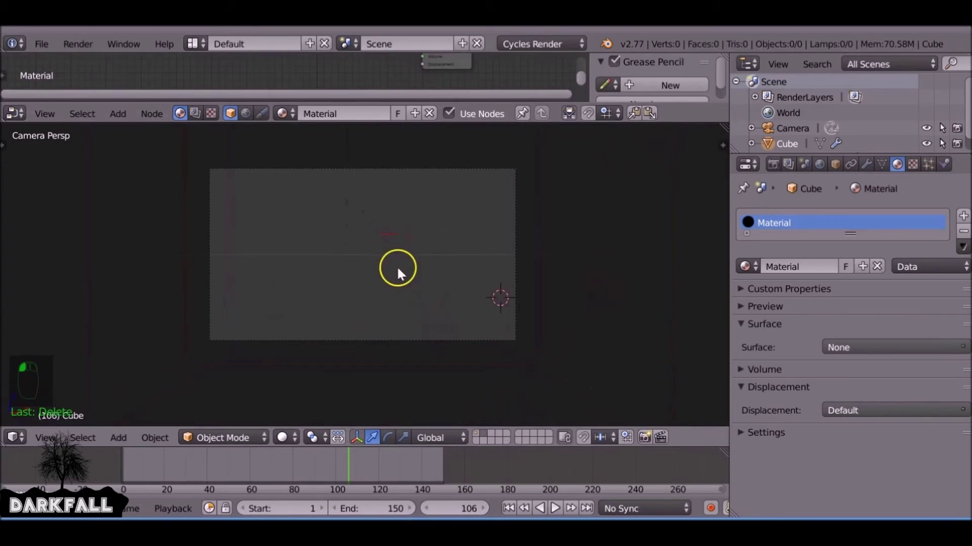
Step: Snap the 3D cursor to the world centre and add a cube there
key("space")
type("sna")
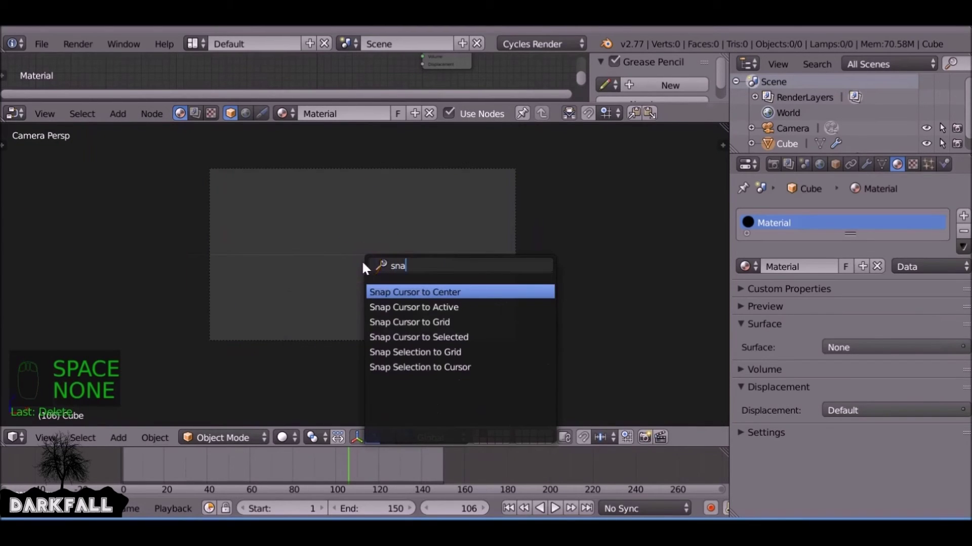
key("Return")
key("shift+a")
left_click(429, 279)
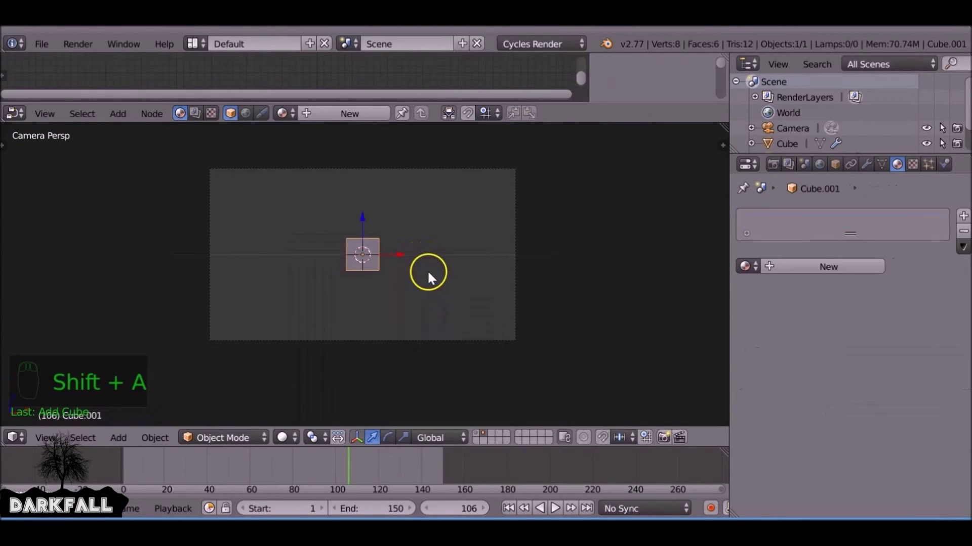
Step: Run Quick Smoke on the new cube and reselect the smoke domain
key("space")
type("q")
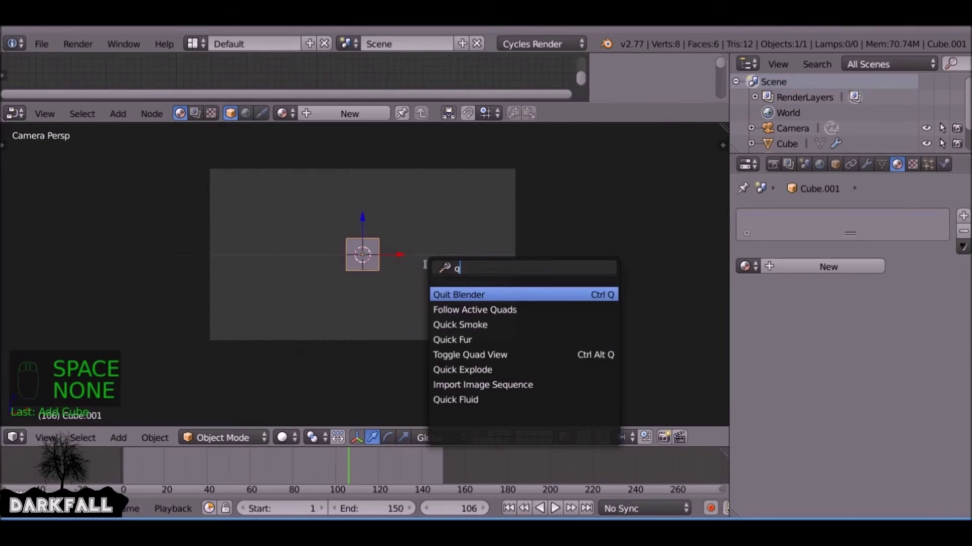
type("uick")
key("Return")
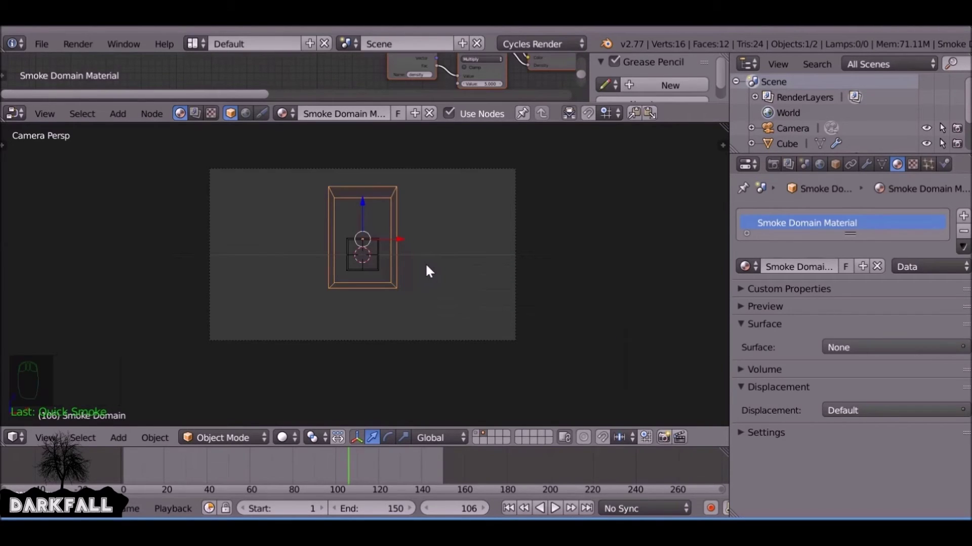
right_click(374, 250)
right_click(397, 220)
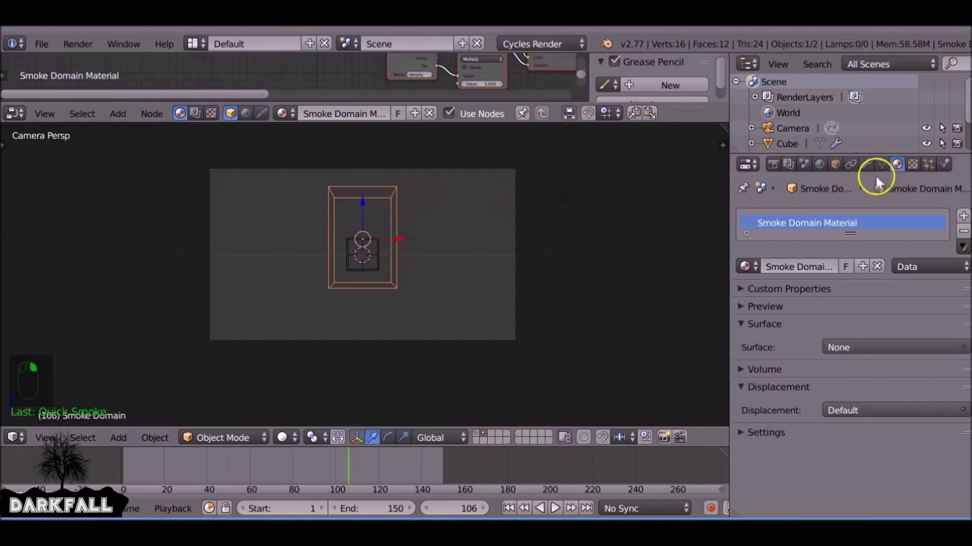
Step: Box-select all the smoke domain material's shader nodes and copy them to the clipboard
left_click_drag(668, 122, 607, 299)
middle_click_drag(583, 262, 258, 219)
scroll(248, 190, "up", 1)
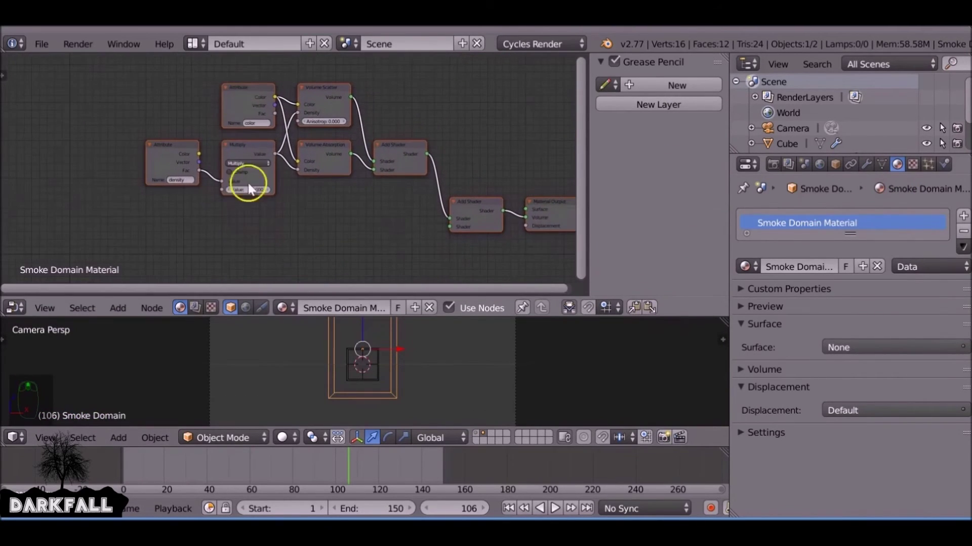
left_click(157, 148)
left_click(444, 202)
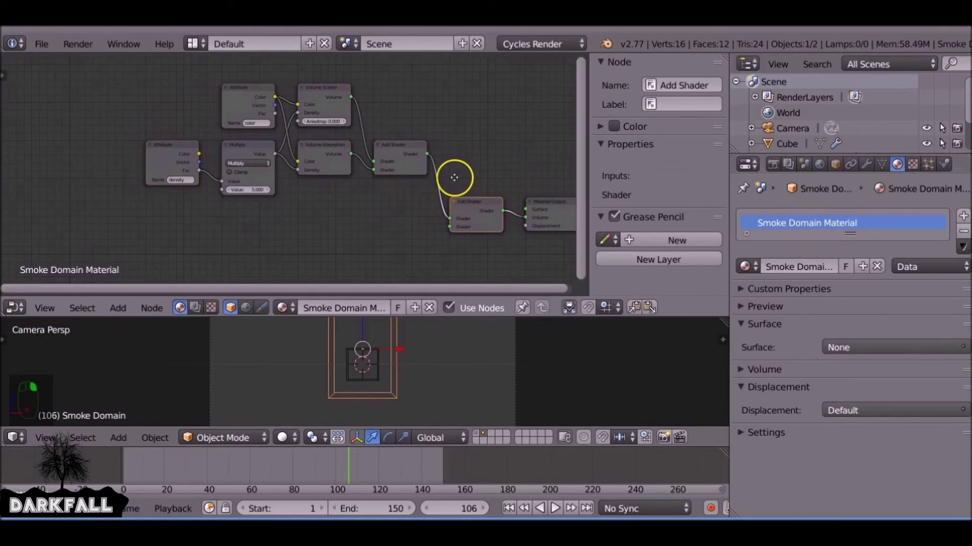
middle_click_drag(451, 174, 412, 191)
key("a")
key("b")
left_click_drag(85, 78, 469, 245)
key("ctrl+c")
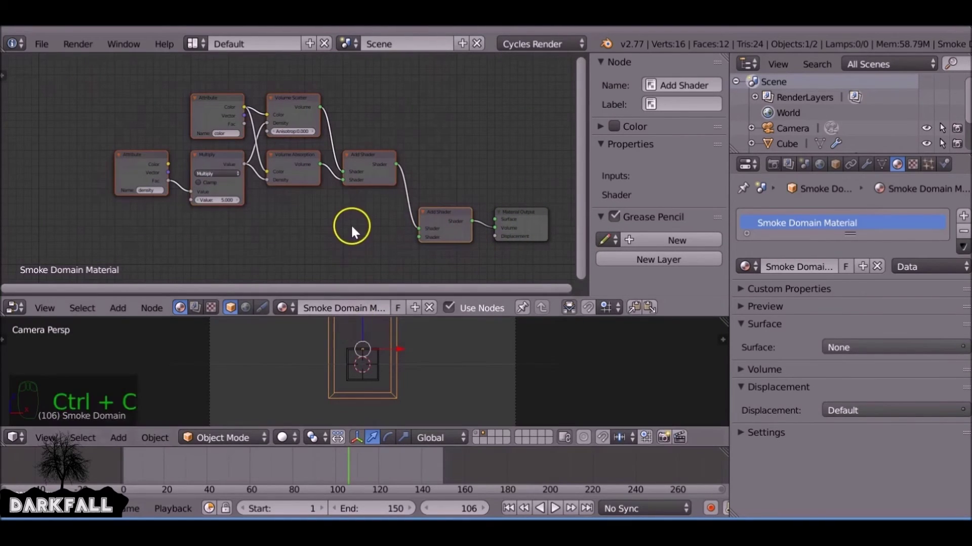
left_click(634, 307)
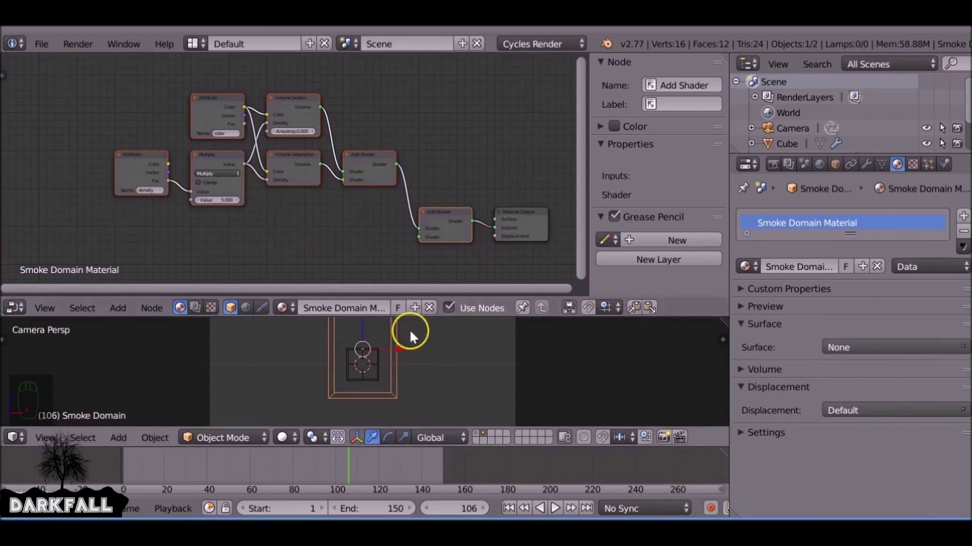
Step: Delete the smoke domain and select the small cube
left_click_drag(527, 316, 523, 229)
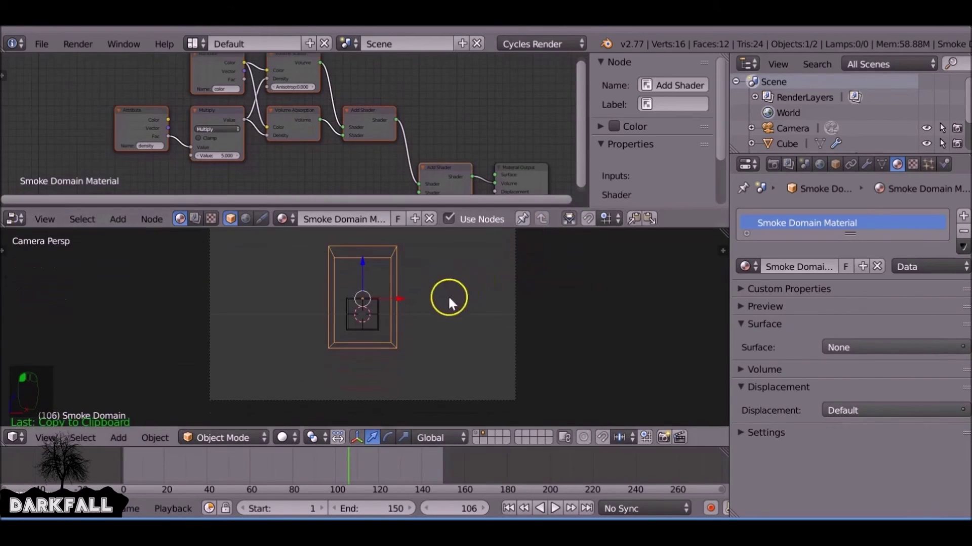
key("x")
left_click(394, 303)
right_click(372, 305)
Step: Delete the small cube and return to the layer with the smoke scene
key("x")
left_click(373, 309)
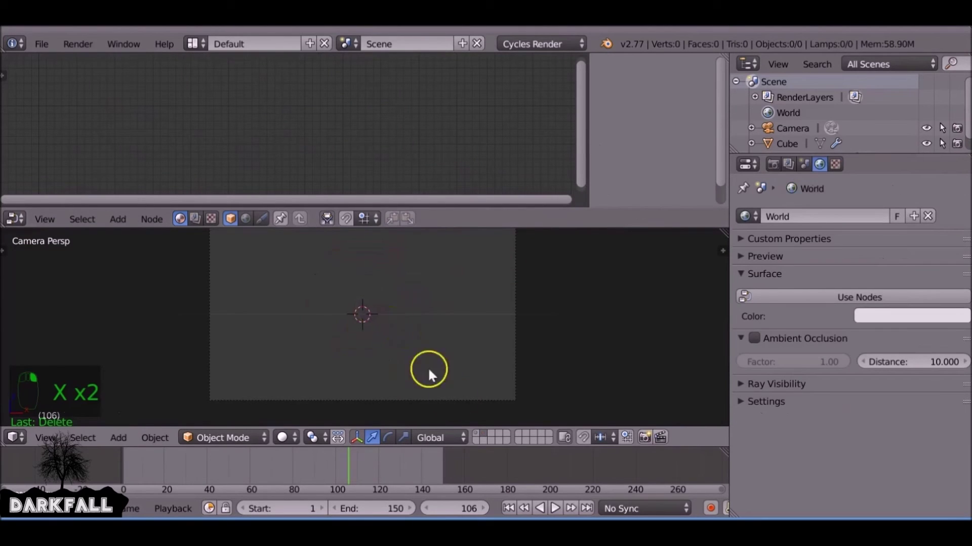
left_click(476, 436)
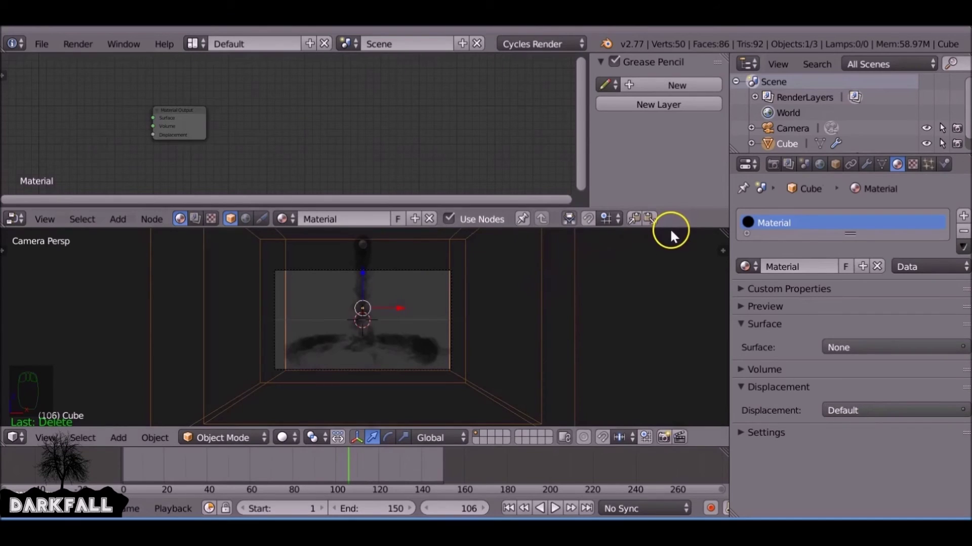
Step: Paste the copied smoke shader nodes into the cube's material, left of the output
left_click_drag(672, 235, 672, 343)
middle_click_drag(318, 220, 216, 188)
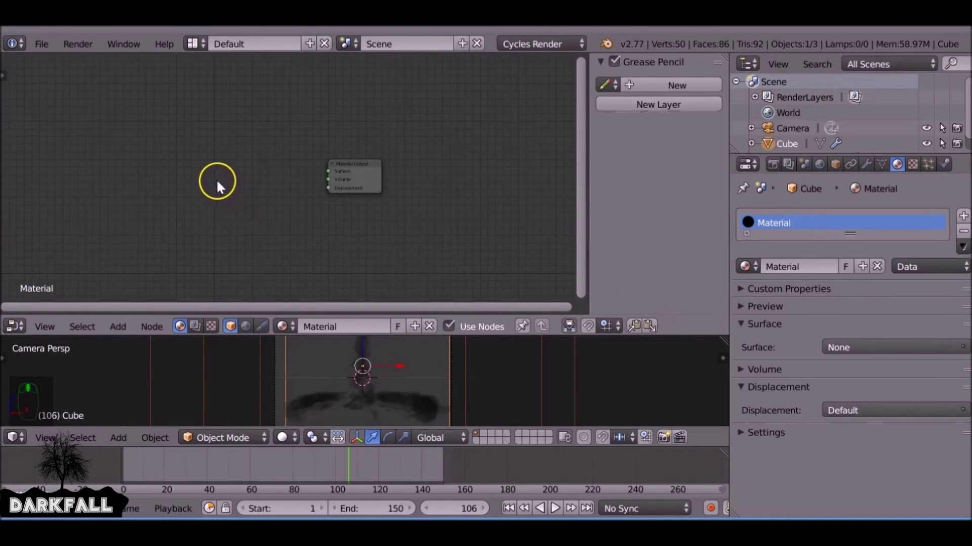
left_click(650, 326)
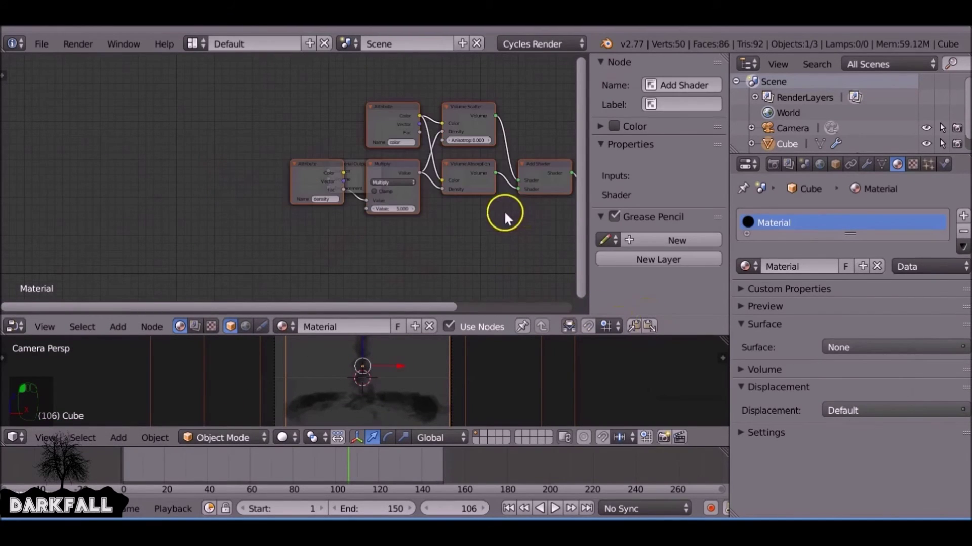
key("g")
left_click(153, 152)
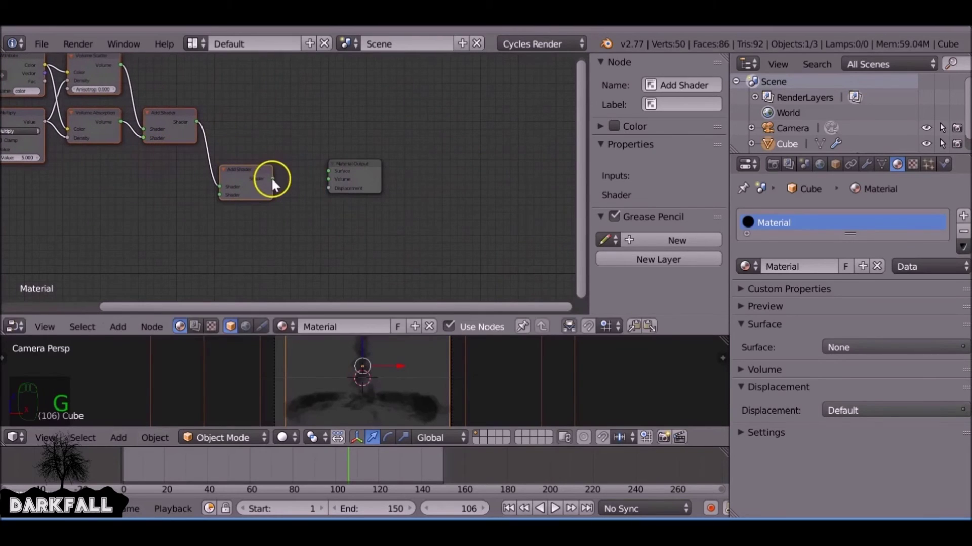
Step: Wire the Add Shader output into the Material Output's Volume input and jump to frame 87
left_click_drag(271, 178, 327, 177)
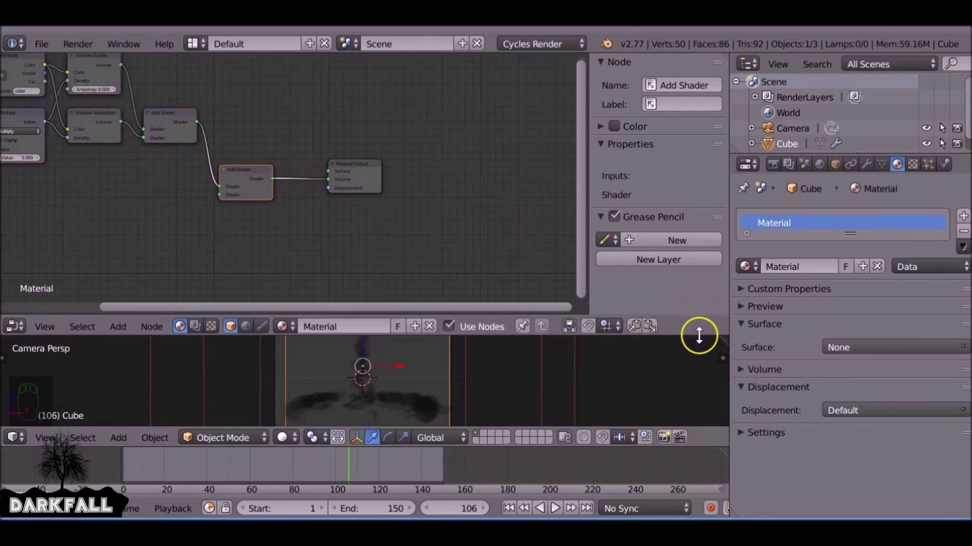
left_click_drag(699, 334, 685, 190)
left_click(763, 308)
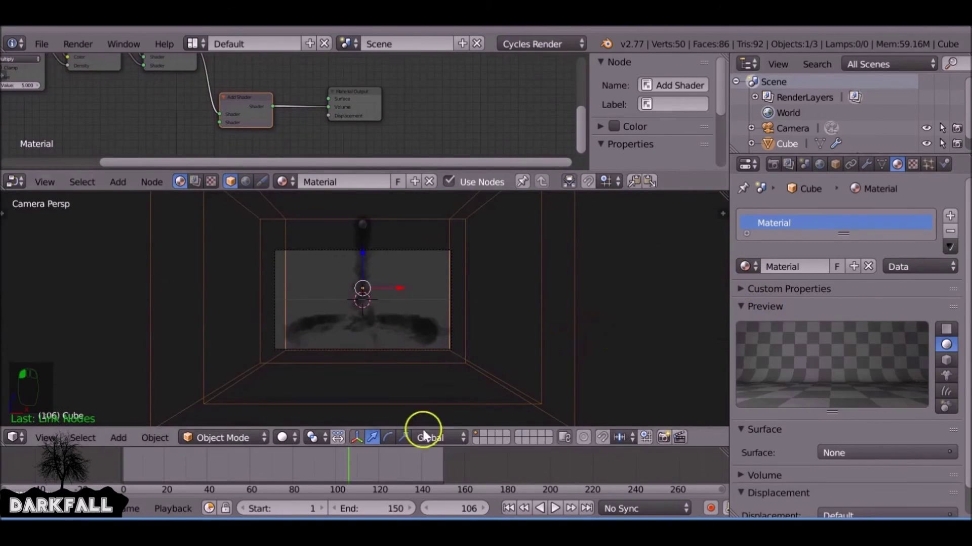
left_click(307, 466)
left_click(773, 163)
Step: Render frame 87 with the PNG RGBA output settings and enlarge the node editor
scroll(791, 232, "up", 1)
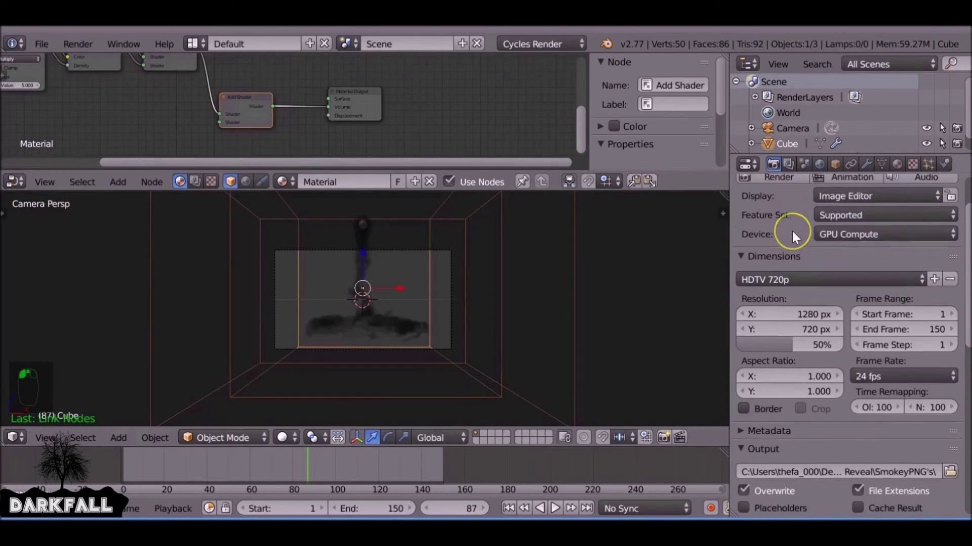
scroll(791, 232, "up", 2)
left_click(791, 232)
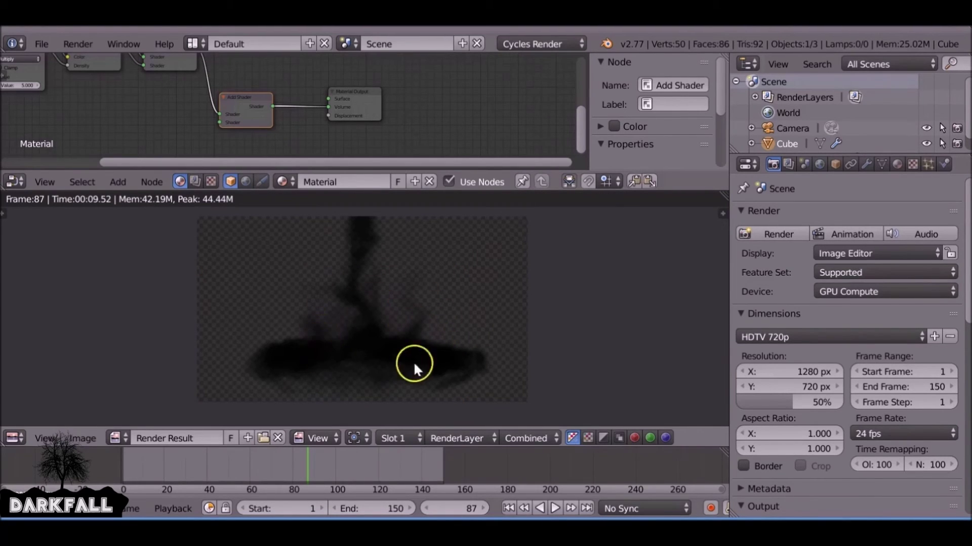
scroll(830, 413, "down", 8)
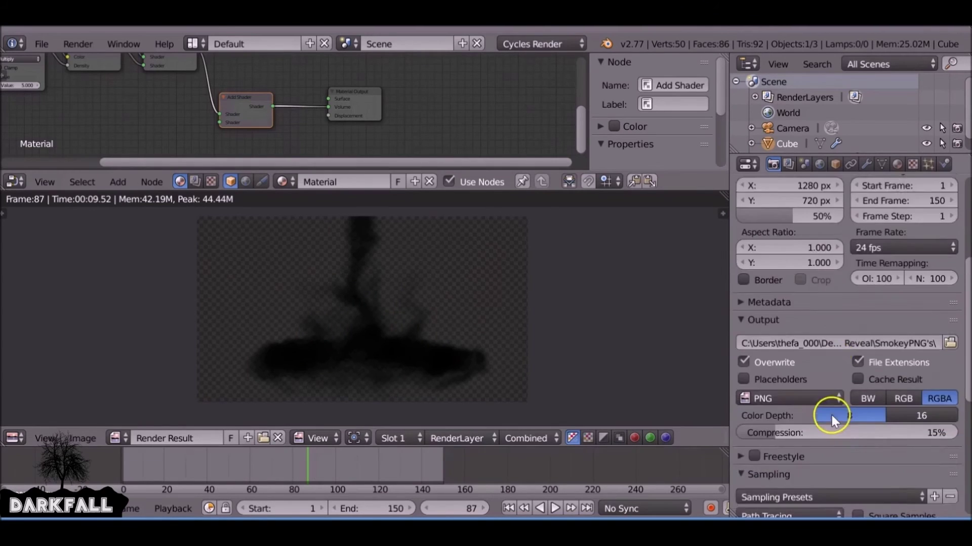
scroll(830, 413, "down", 8)
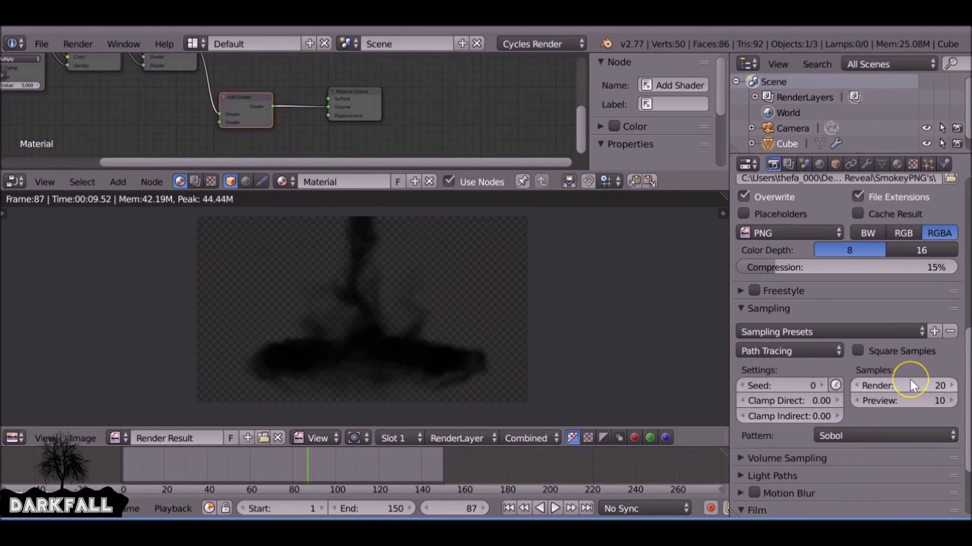
scroll(909, 379, "up", 10)
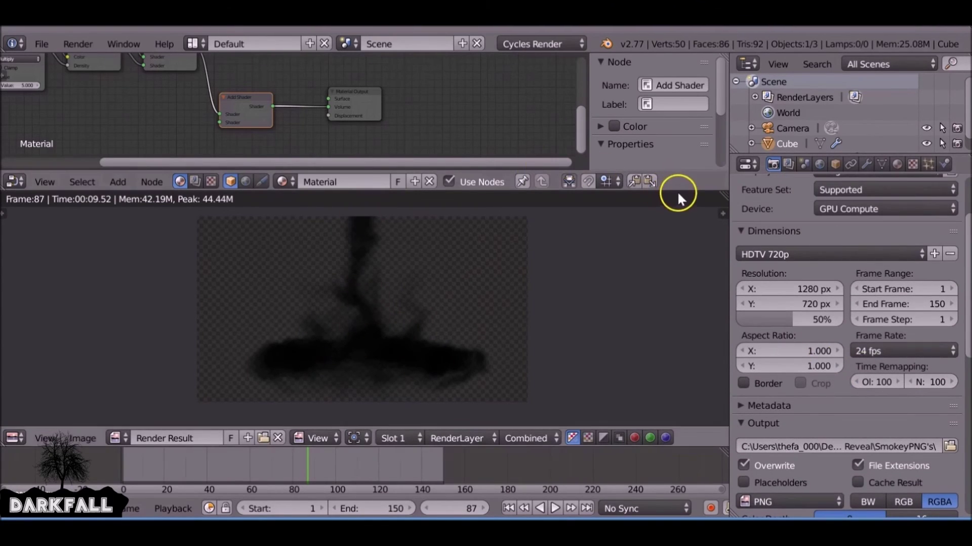
left_click_drag(678, 194, 644, 319)
Step: Enable compositing nodes with Backdrop, add a Viewer linked to Render Layers, and fit the backdrop
left_click(196, 313)
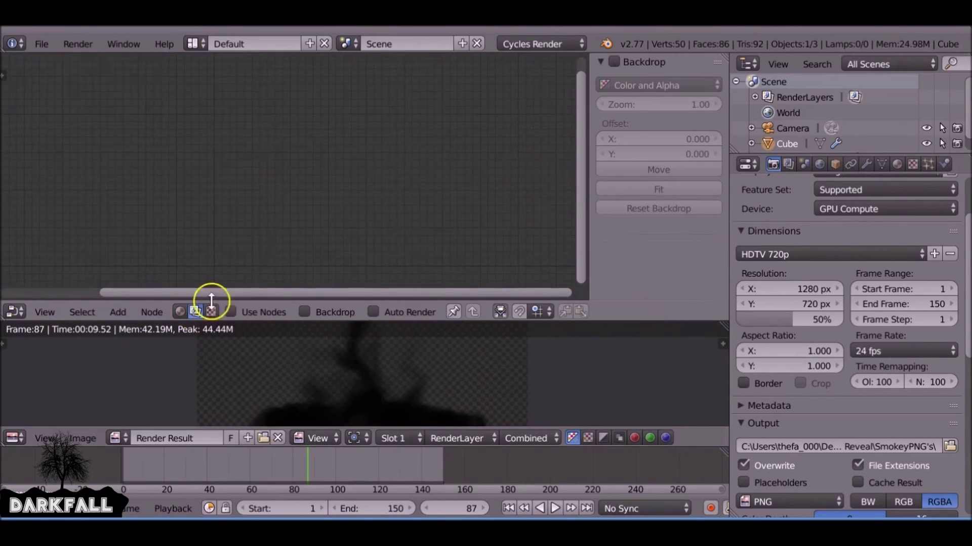
left_click(263, 312)
left_click(323, 312)
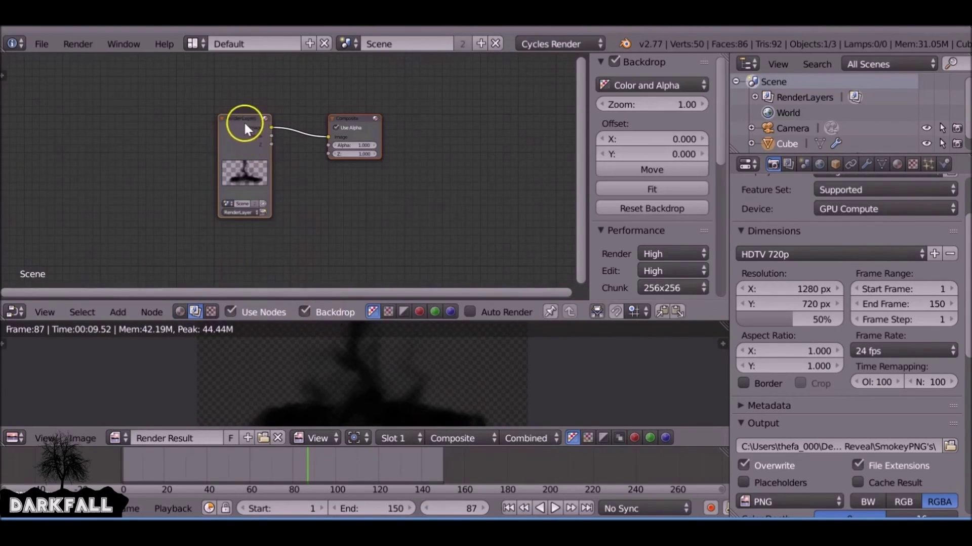
left_click_drag(244, 126, 106, 108)
left_click(115, 102, "ctrl+shift")
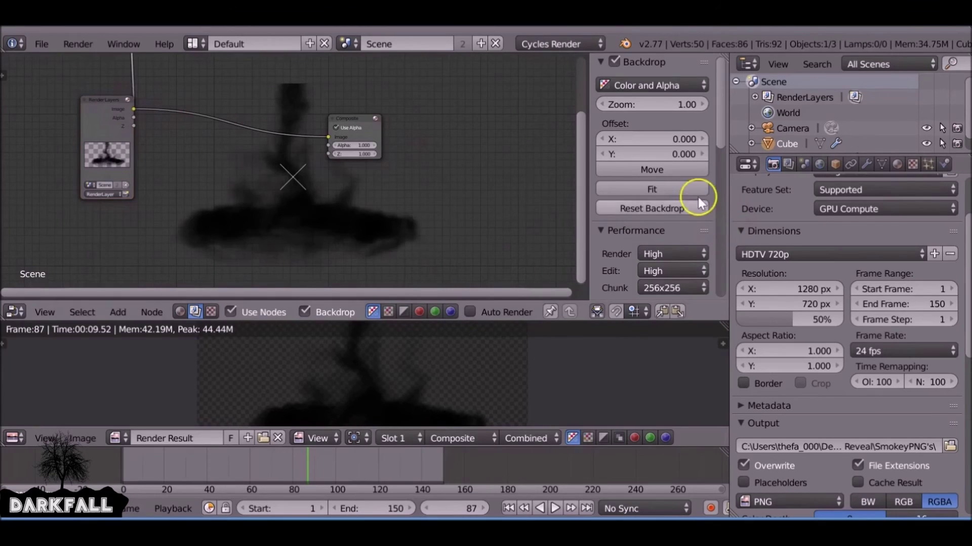
left_click(690, 191)
Step: Separate the Viewer and Render Layers nodes, re-render frame 87, then collapse the node editor
middle_click_drag(347, 187, 420, 191)
left_click_drag(435, 138, 564, 184)
left_click_drag(213, 118, 108, 99)
scroll(806, 446, "down", 6)
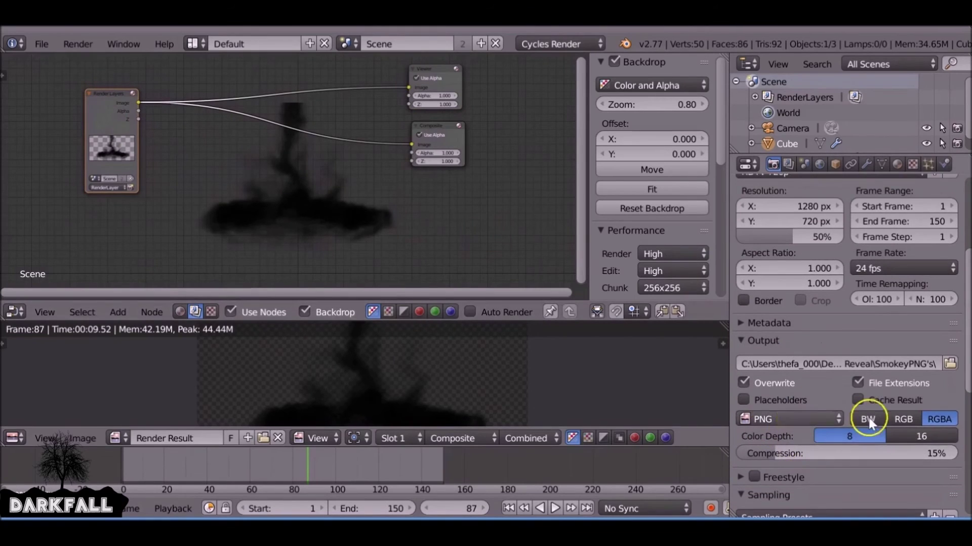
scroll(868, 418, "up", 10)
left_click(804, 235)
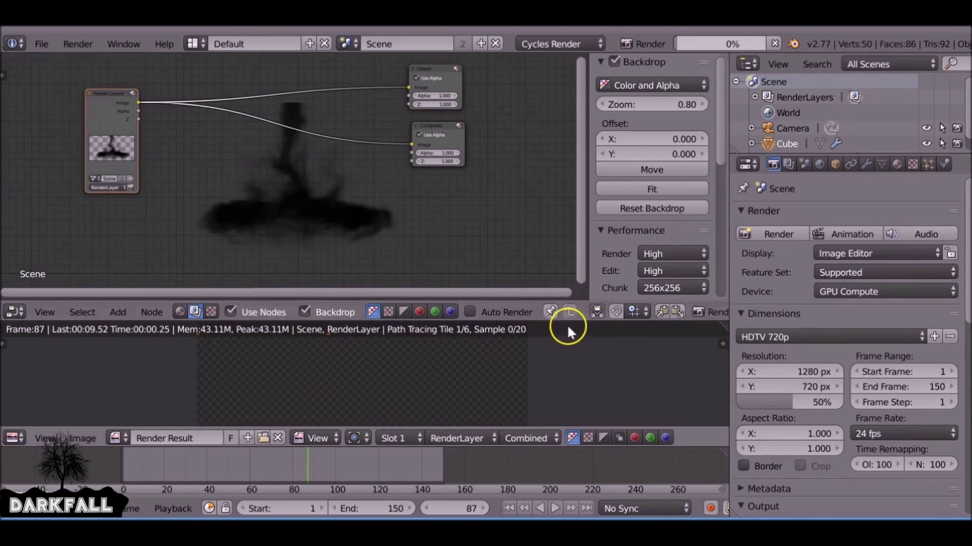
left_click_drag(581, 324, 569, 70)
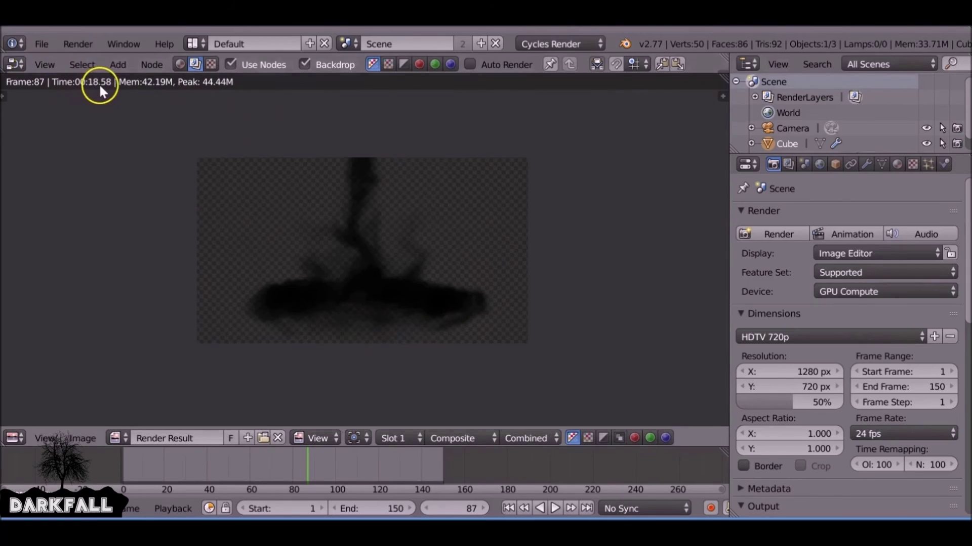
Step: Set the resolution scale to 40% and render the frame
left_click(805, 401)
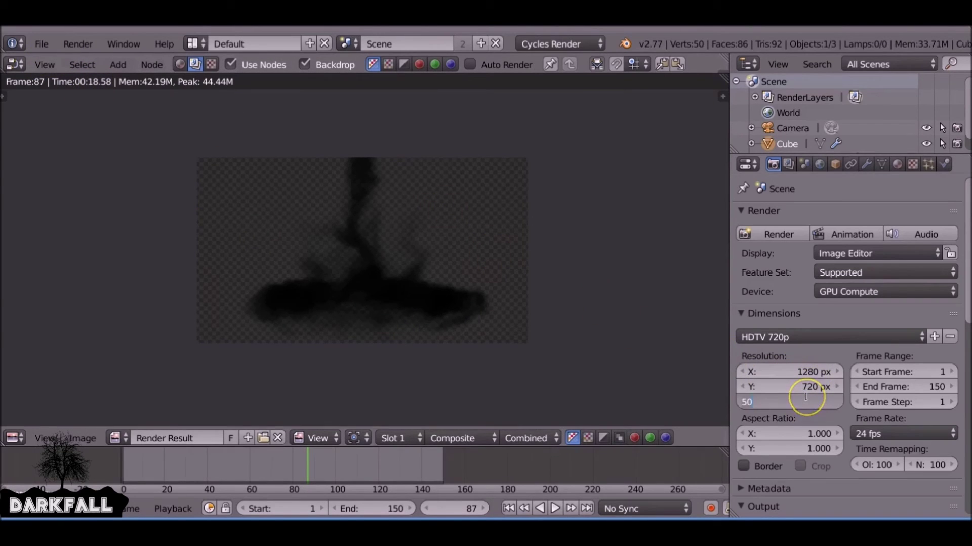
type("40")
key("Return")
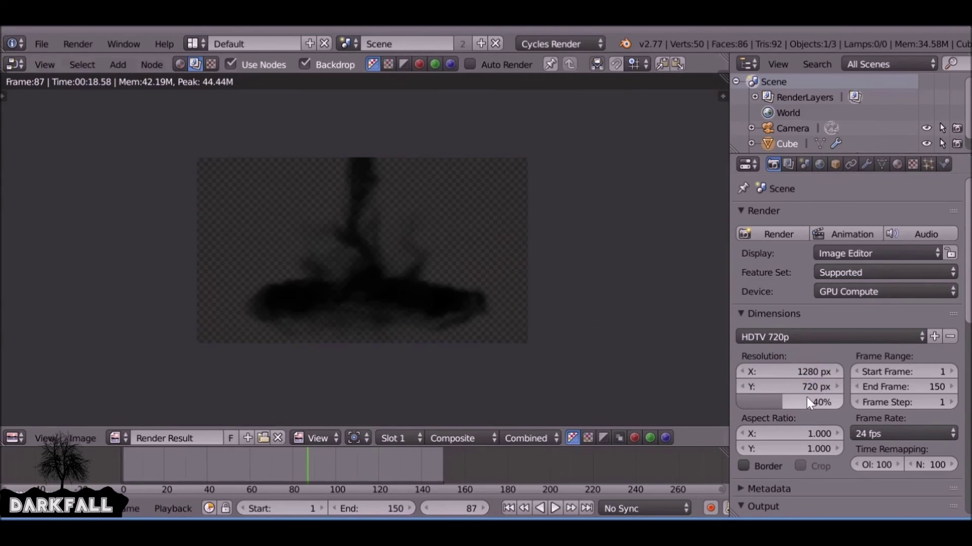
left_click(793, 238)
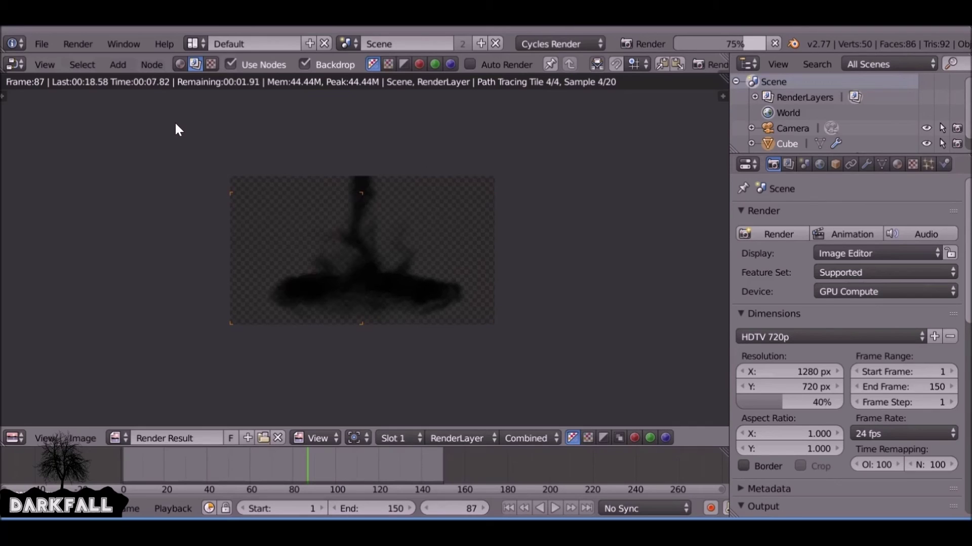
Step: Inspect the backdrop render at several zoom levels, then set the resolution scale back to 50%
key("alt+v")
key("alt+v")
key("alt+v")
key("alt+v")
key("alt+v")
key("alt+v")
key("alt+v")
key("alt+v")
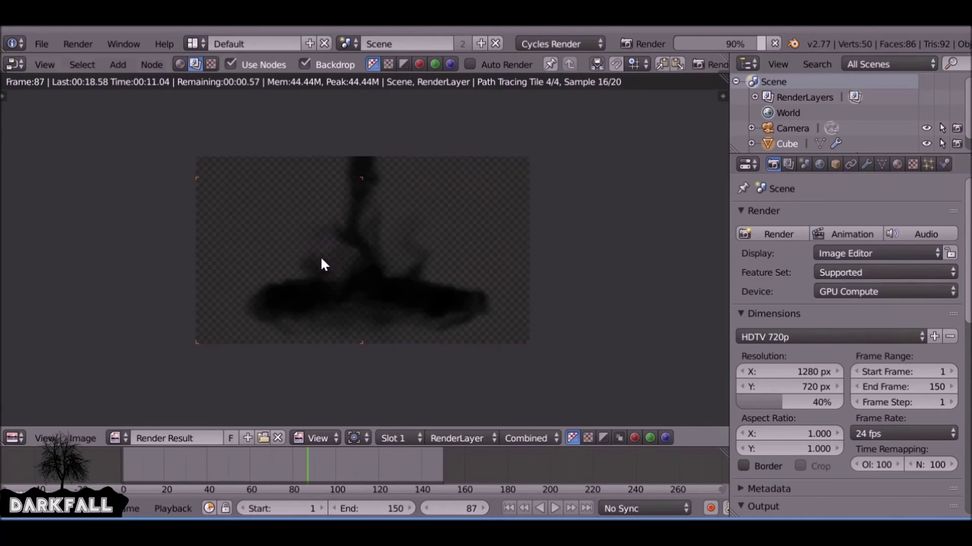
key("v")
key("v")
key("v")
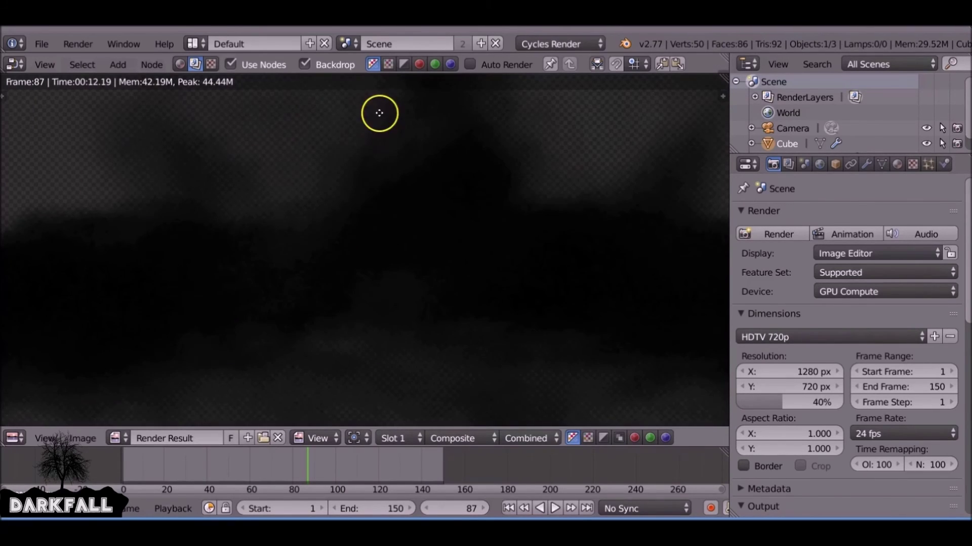
key("v")
key("v")
key("v")
key("v")
key("v")
key("v")
key("v")
key("alt+v")
key("alt+v")
key("alt+v")
key("alt+v")
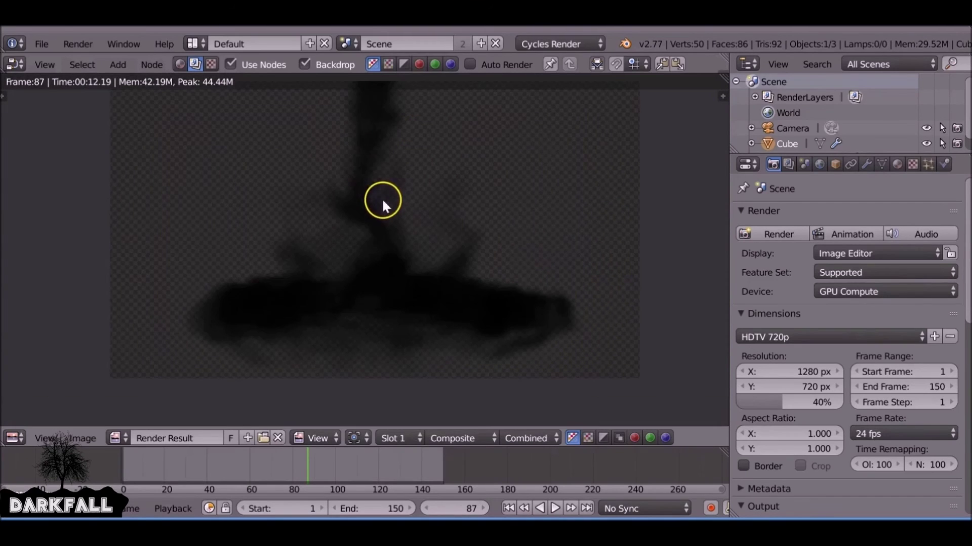
left_click_drag(788, 399, 789, 401)
Step: Switch the render device to CPU and render the frame for comparison
left_click(842, 292)
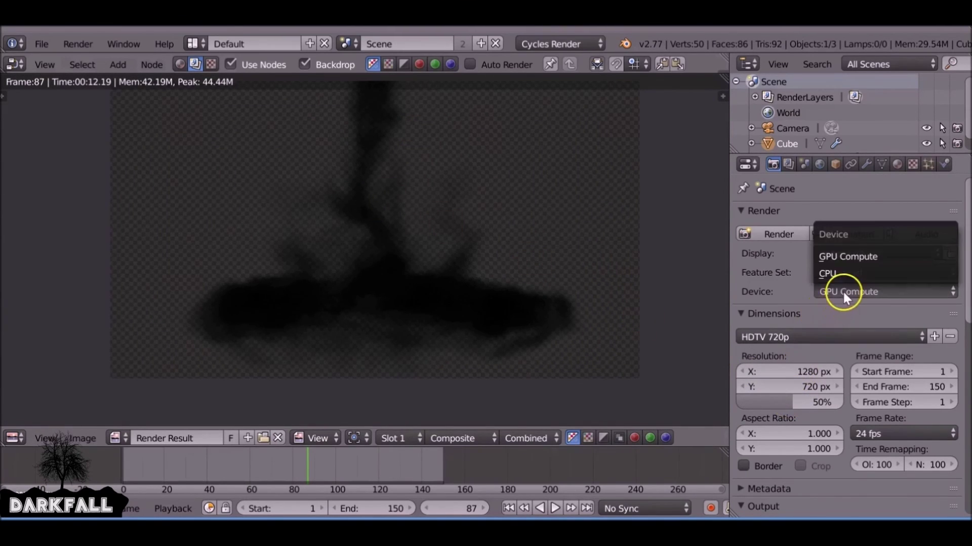
left_click(844, 257)
left_click(786, 233)
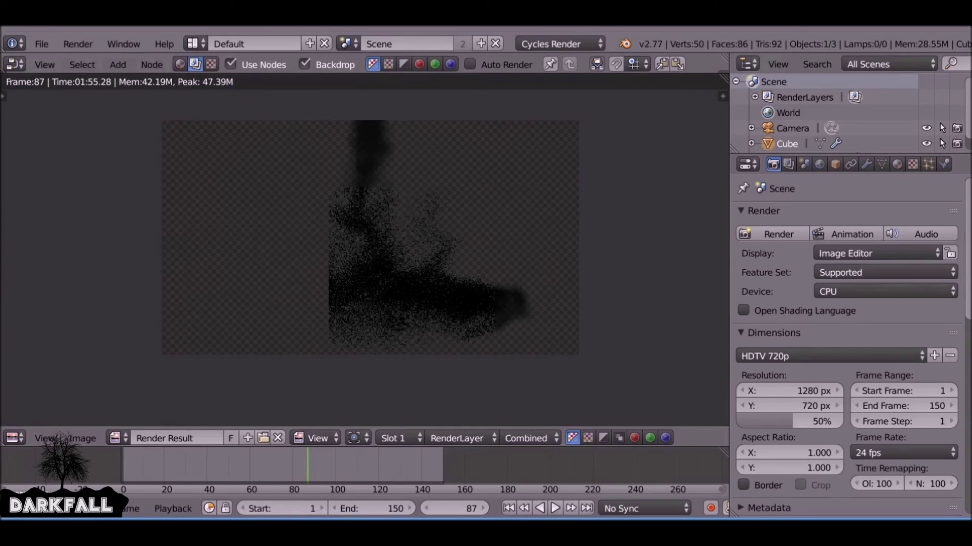
left_click(336, 223)
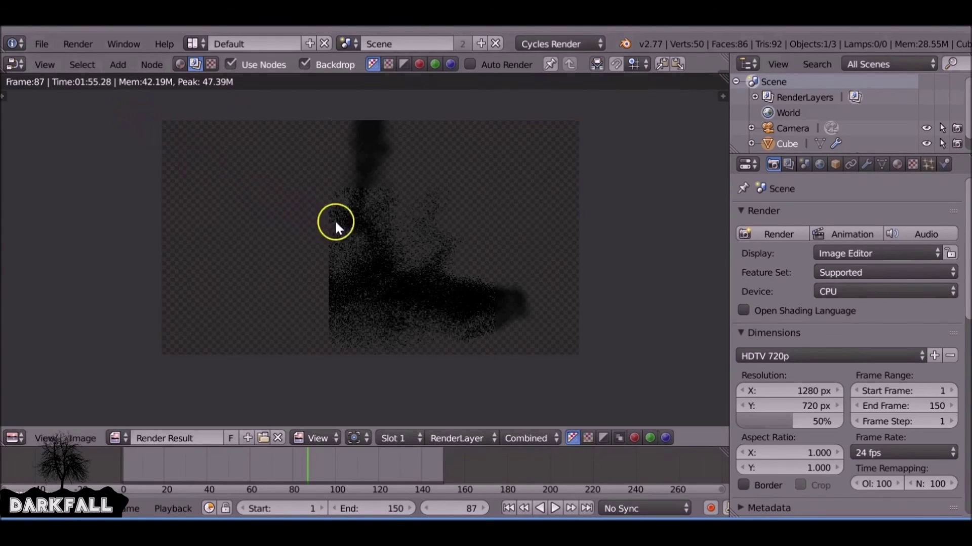
Step: Set the render device back to GPU Compute
left_click(820, 291)
left_click(833, 269)
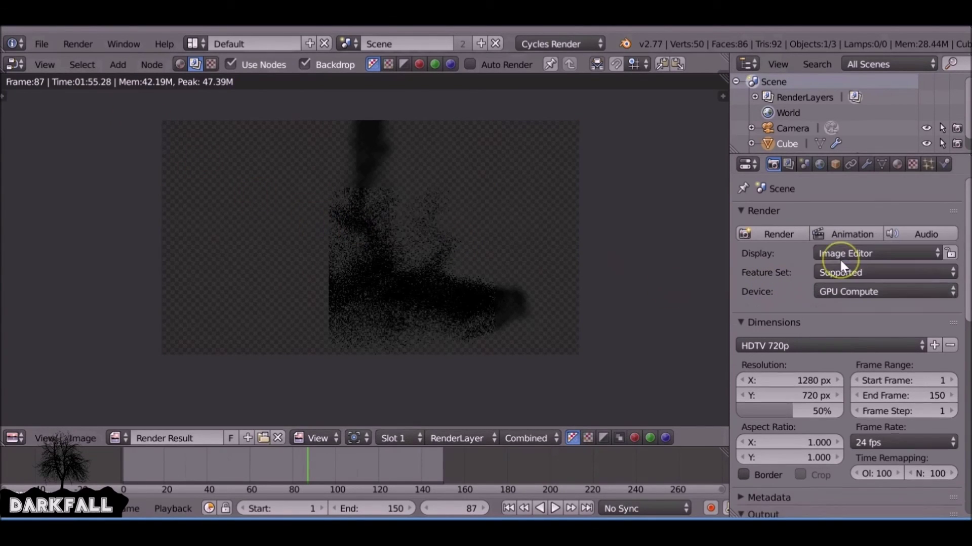
left_click(44, 42)
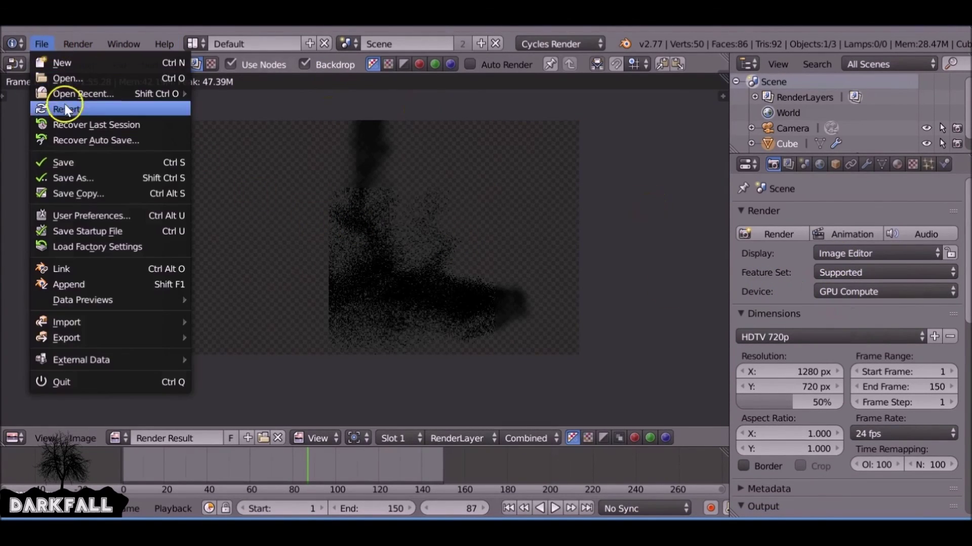
Step: In User Preferences > System, set Compute Device to CUDA with GeForce GTX 645 and save settings
left_click(99, 215)
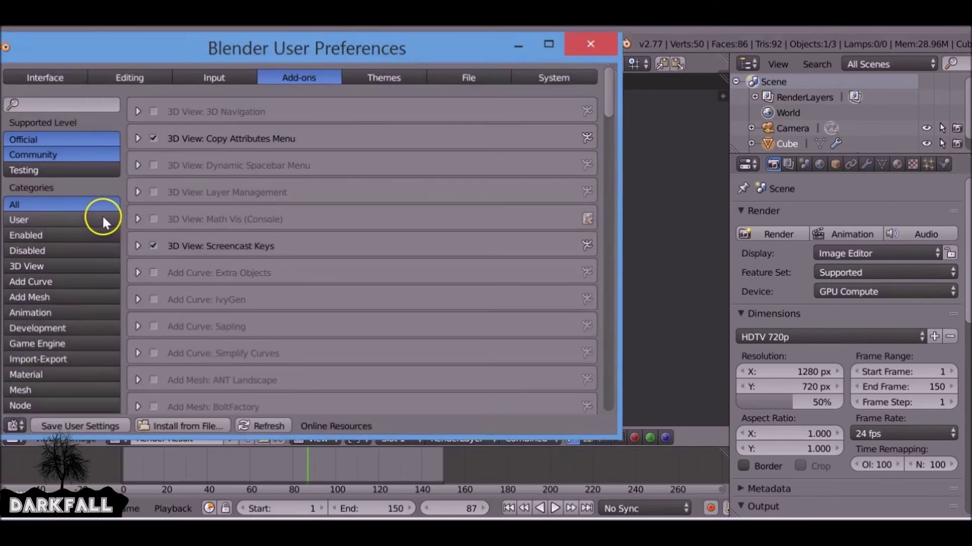
left_click(552, 75)
scroll(362, 145, "down", 5)
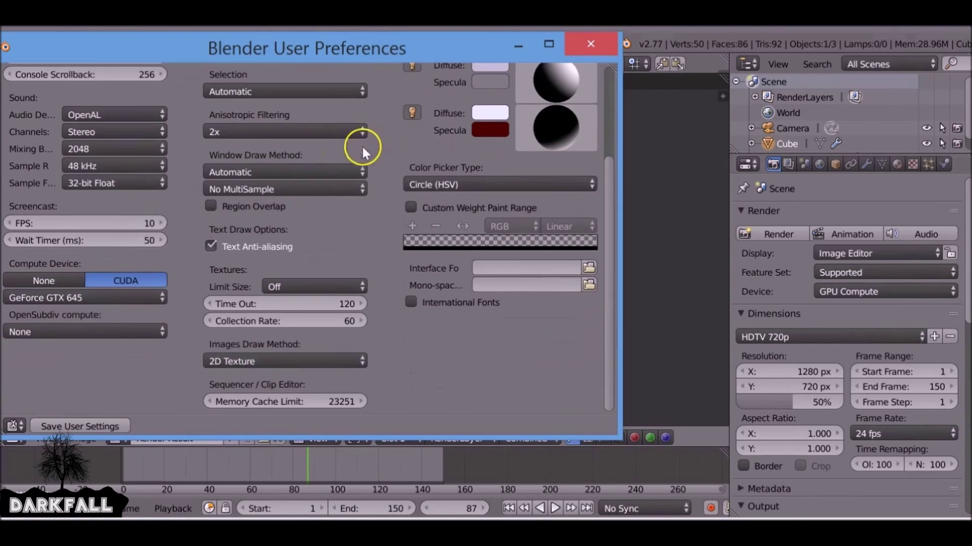
left_click(44, 281)
left_click(120, 279)
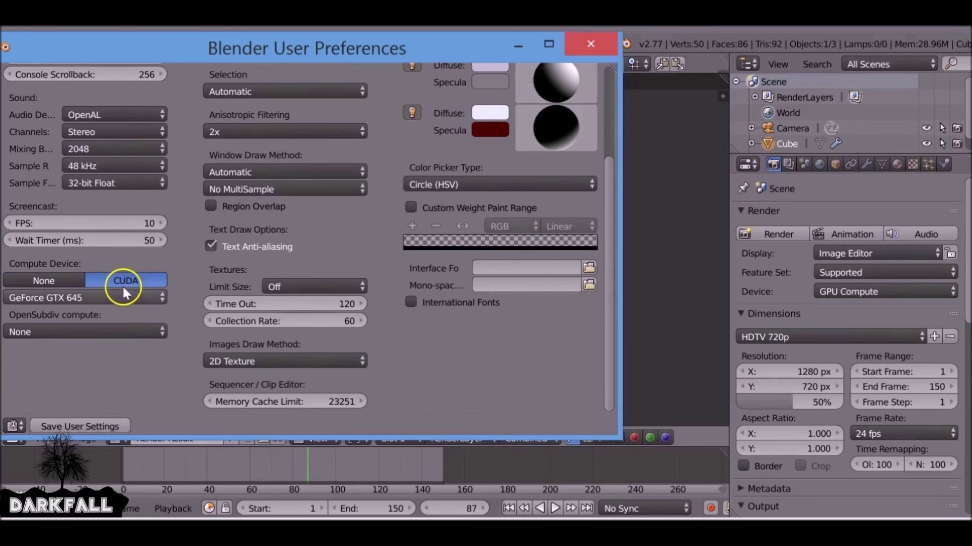
left_click(91, 300)
left_click(125, 302)
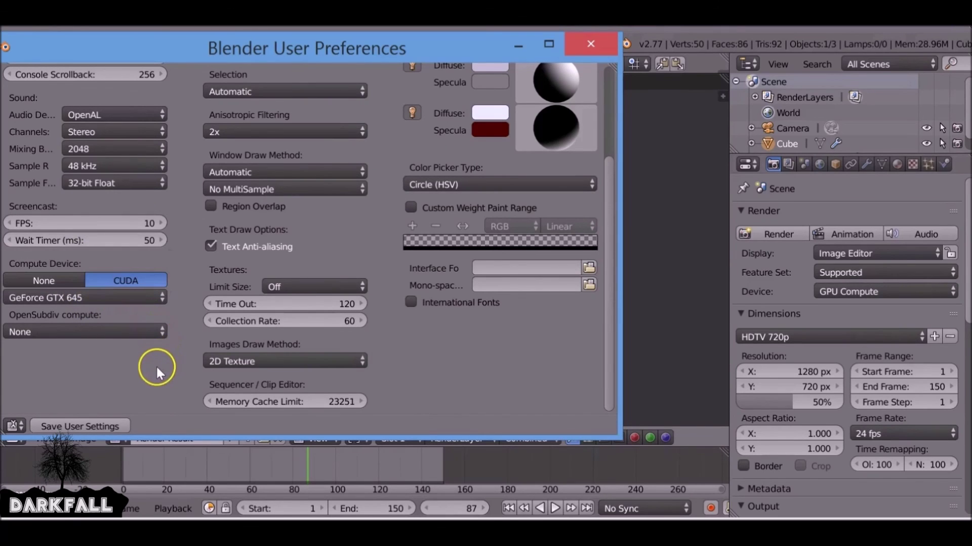
left_click(100, 425)
left_click(591, 44)
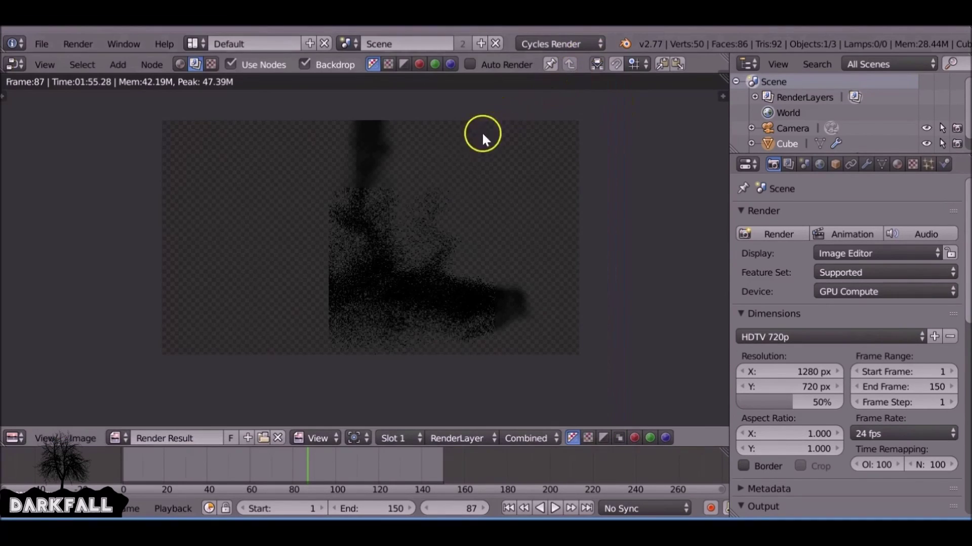
left_click(780, 231)
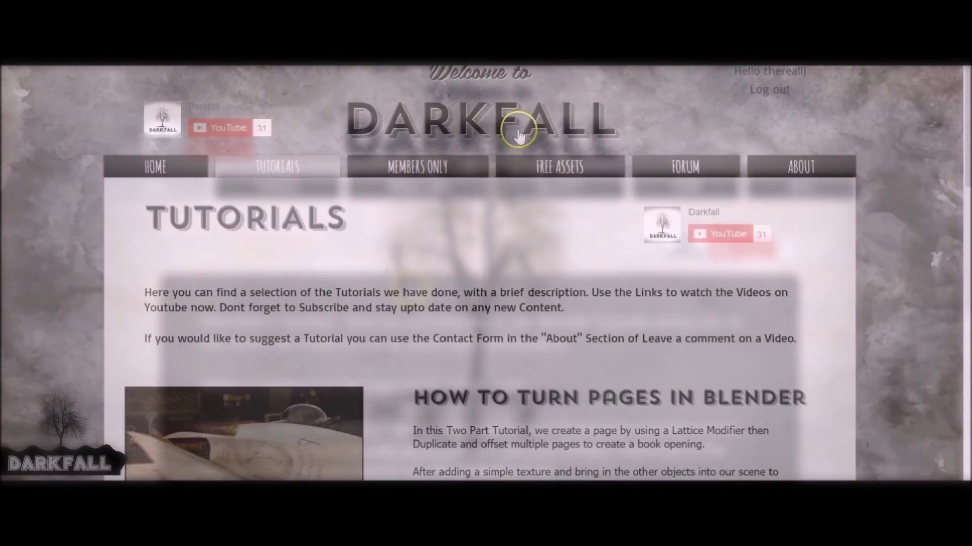
Step: Open Free Assets > Smoke Assets and scroll down to Smoke Element 001
mouse_move(542, 162)
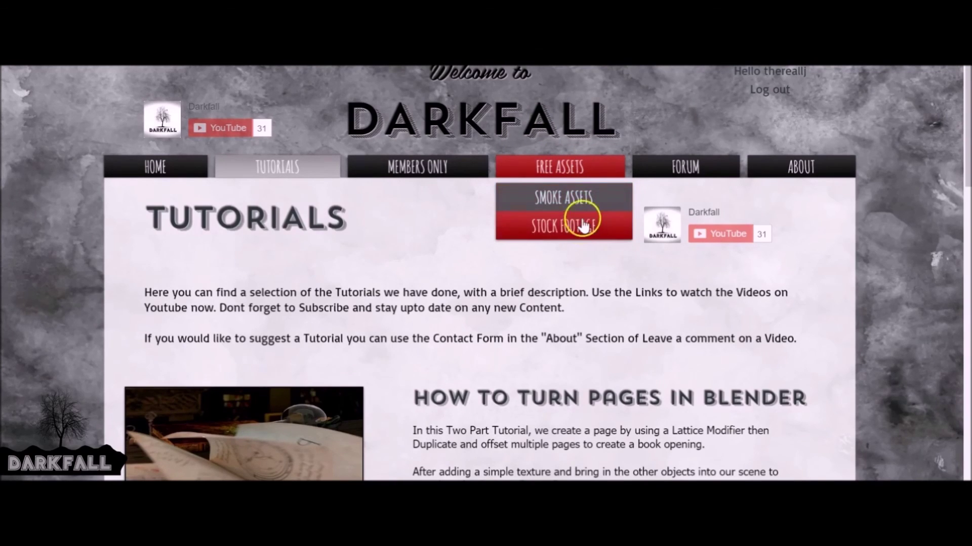
left_click(584, 205)
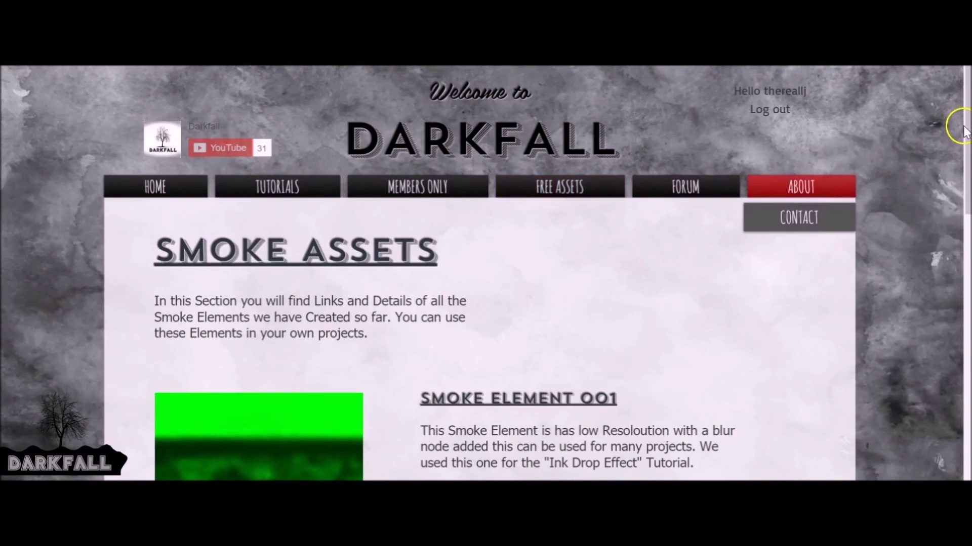
left_click_drag(964, 127, 967, 223)
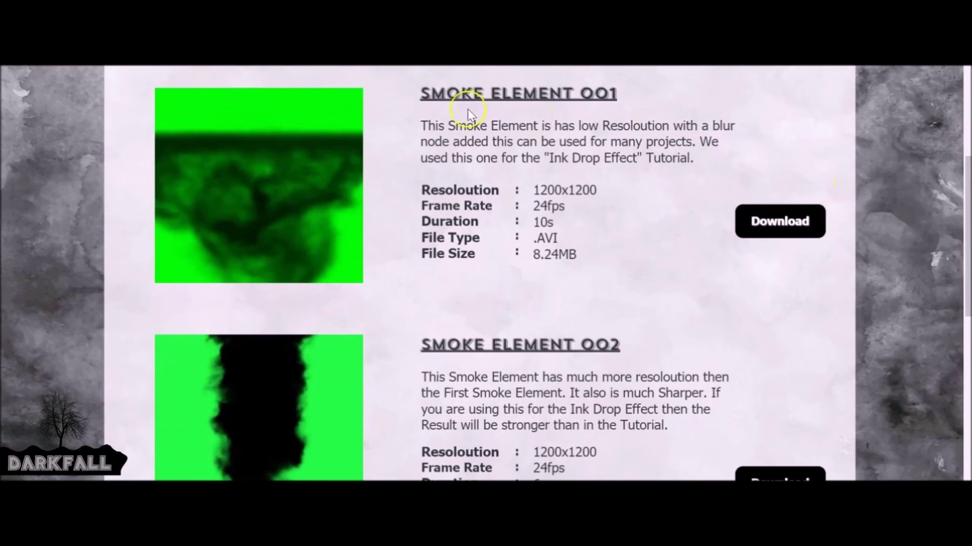